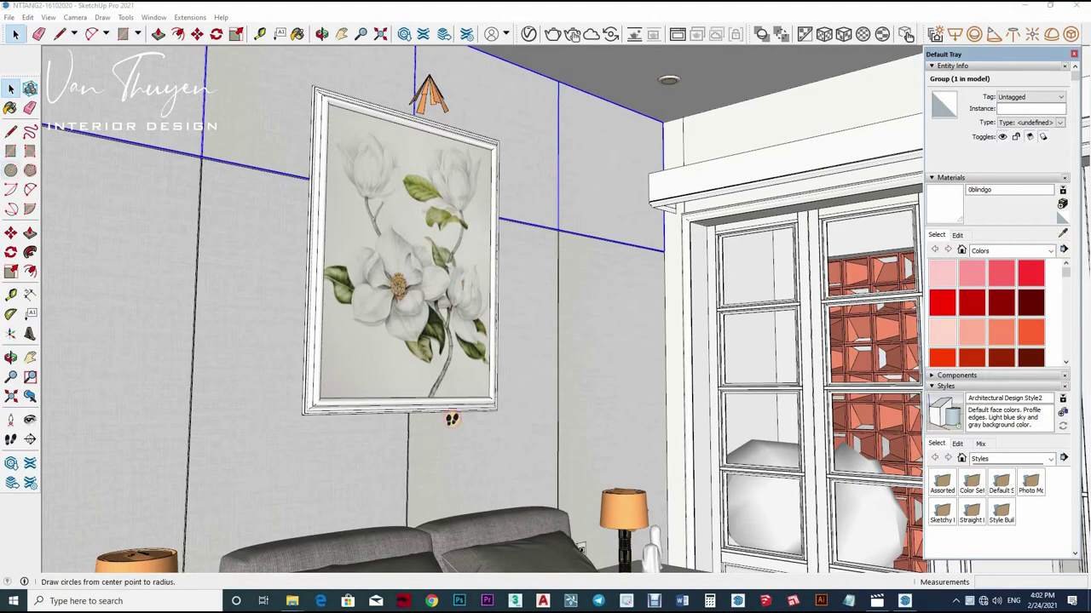
- Walk, orbit, zoom and tilt the camera to frame the bed, lamps, floral painting and glazed wardrobe
mouse_move(452, 419)
left_mouse_down()
mouse_move(496, 524)
mouse_move(442, 475)
left_mouse_up()
mouse_move(547, 457)
middle_mouse_down()
mouse_move(714, 457)
mouse_move(672, 486)
middle_mouse_up()
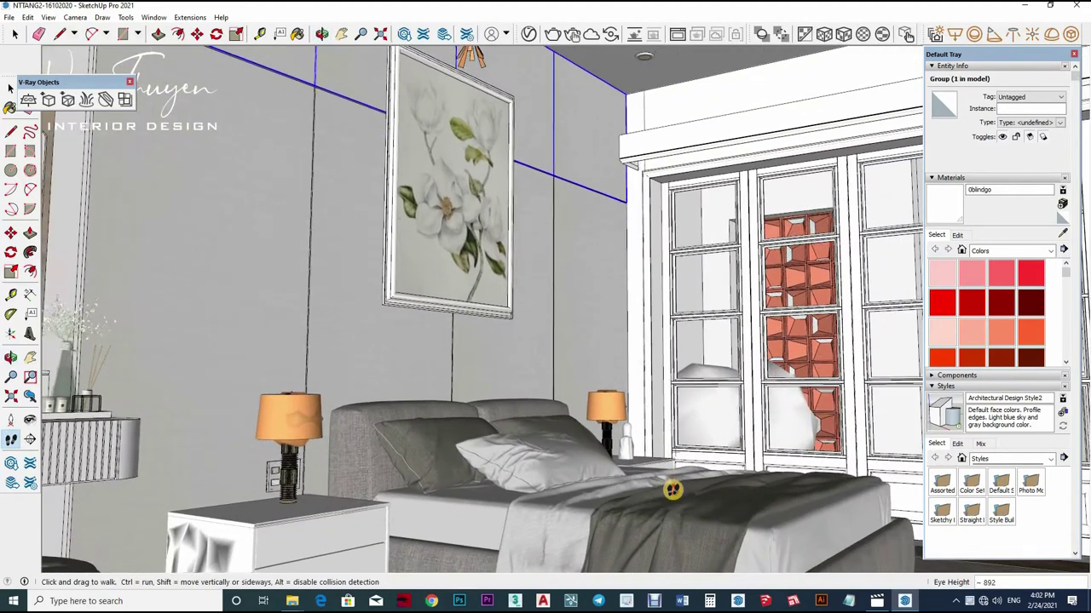
left_click_drag(672, 487, 640, 514)
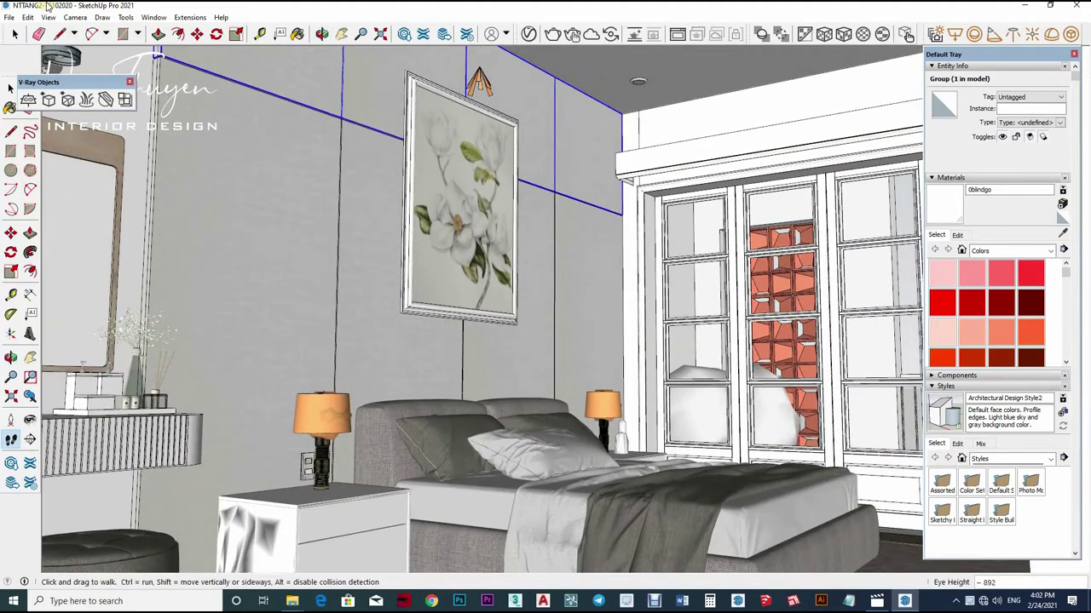
key("z")
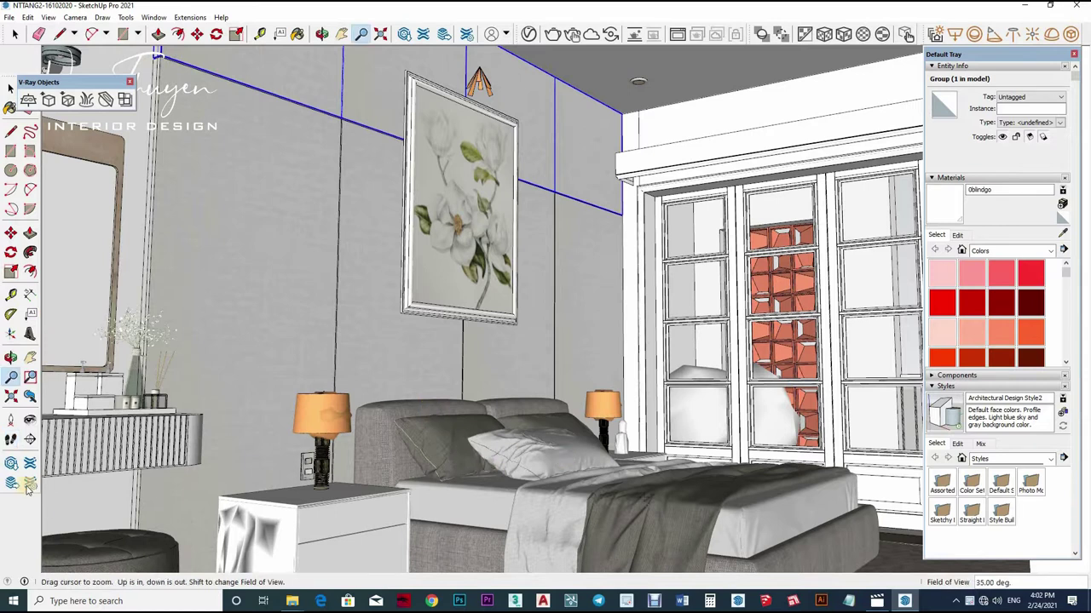
key("l")
type("1700")
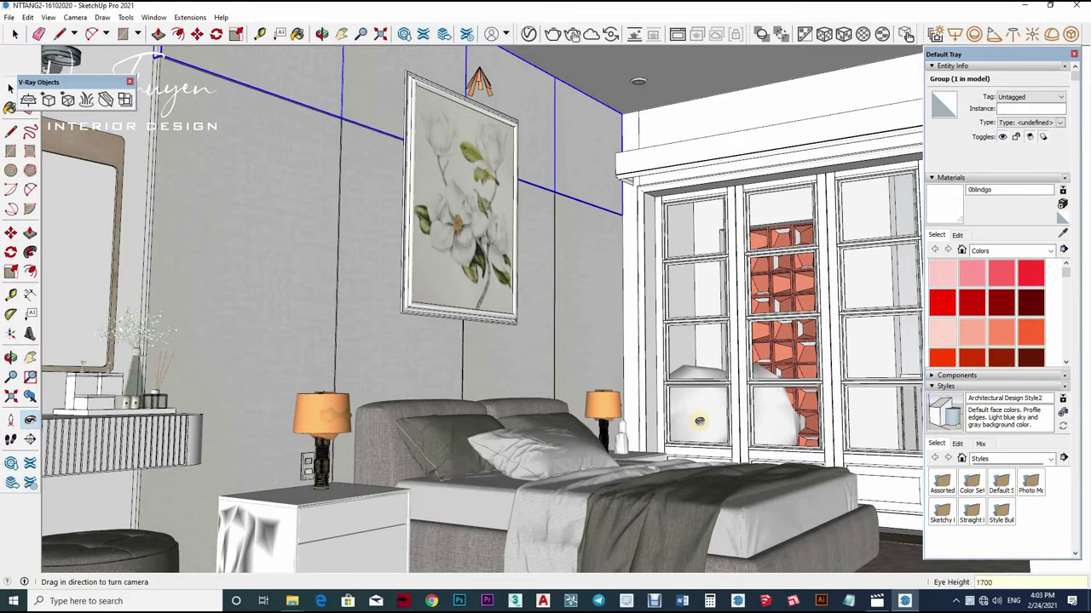
scroll(699, 420, "up", 5)
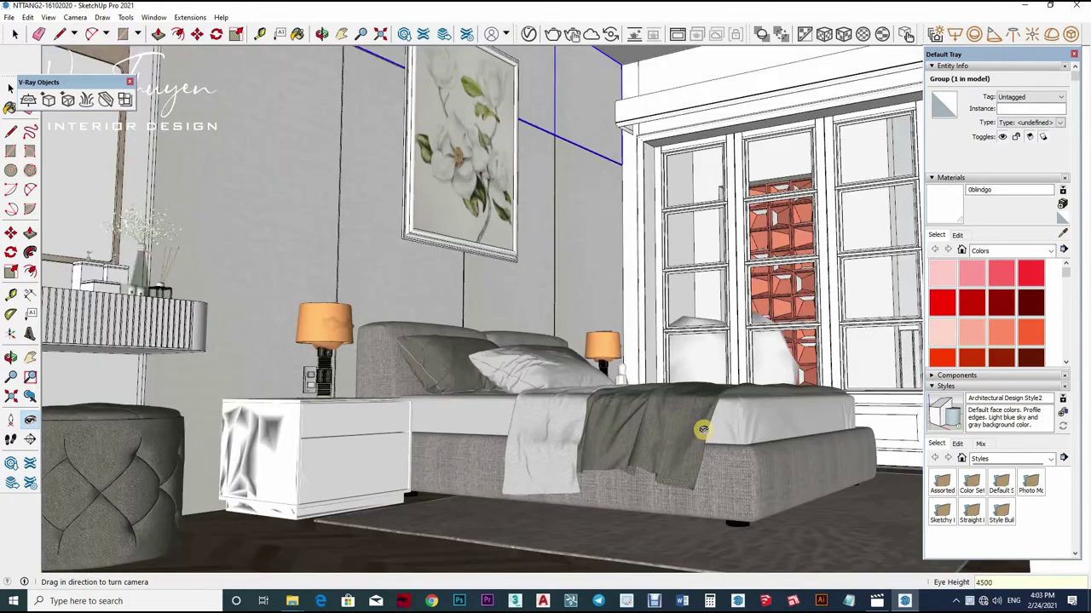
left_click_drag(758, 342, 573, 327)
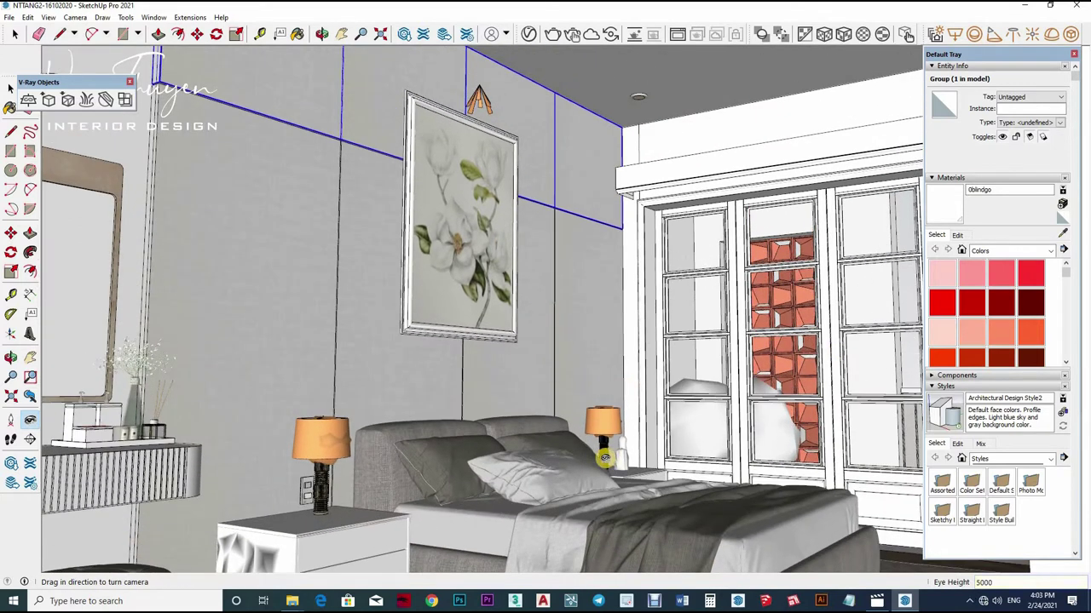
left_click_drag(593, 308, 571, 224)
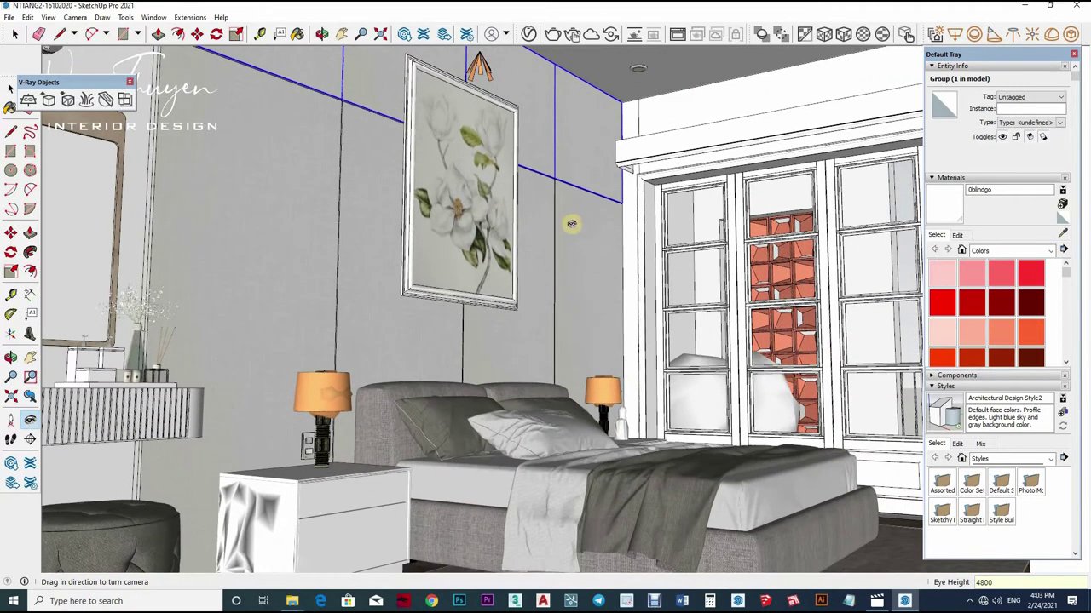
- Switch to Two-Point Perspective and save the current view as a new scene
left_click(74, 17)
left_click(112, 96)
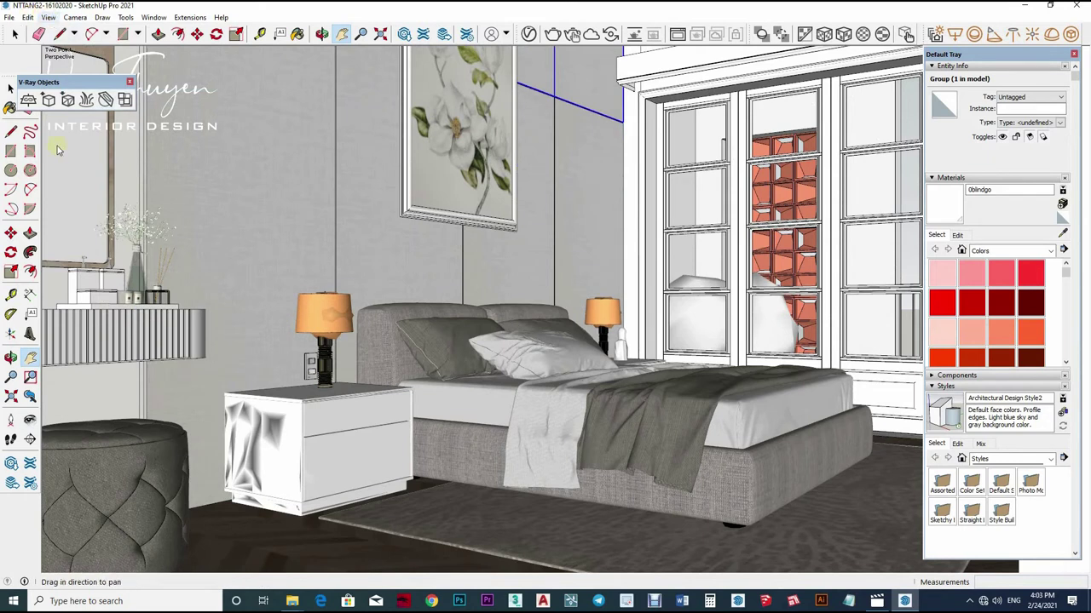
left_click(48, 17)
left_click(179, 220)
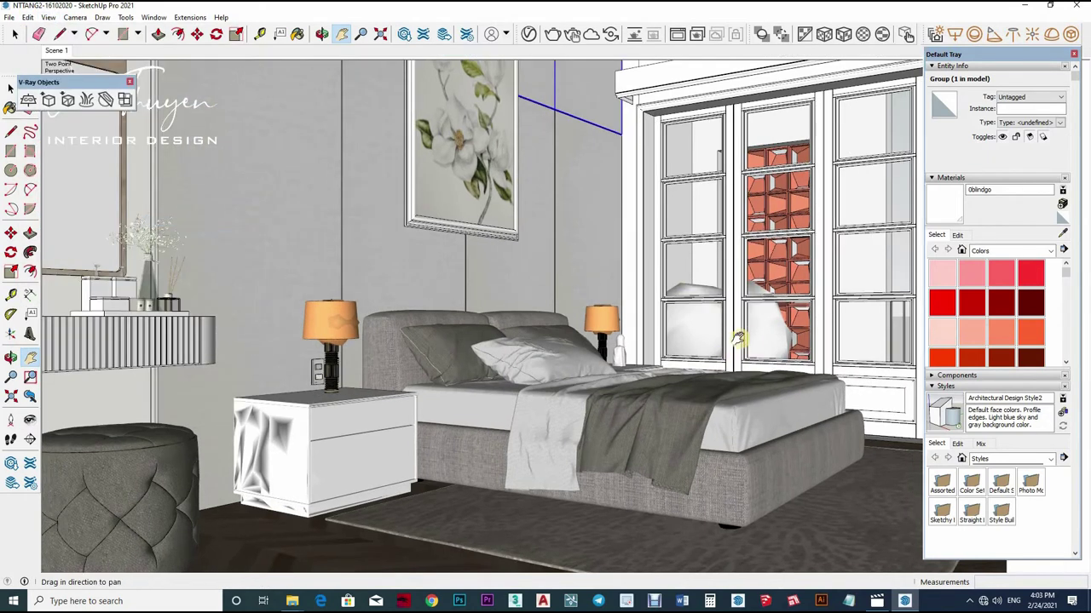
- Tilt the camera up and raise the eye height to 5200, undoing a later excessive change
left_click(31, 421)
type("5500")
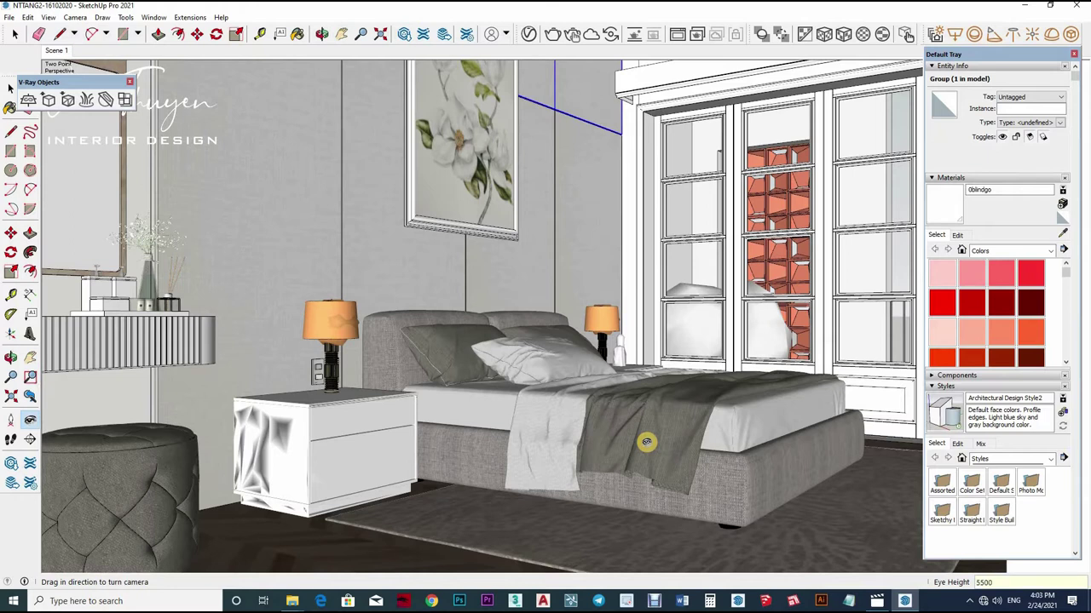
left_click_drag(647, 441, 654, 407)
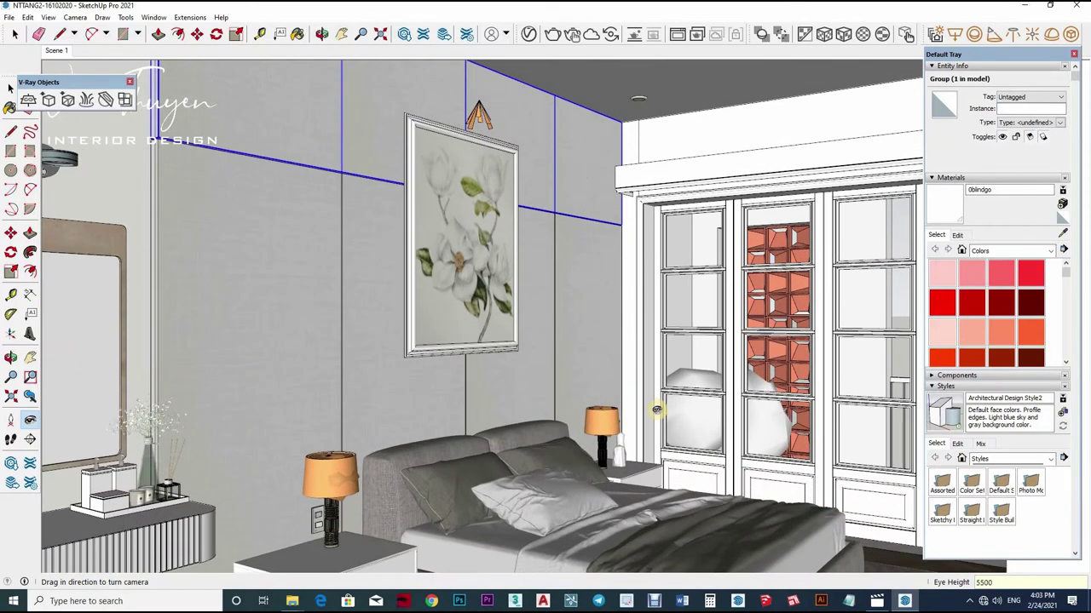
type("5200")
key("Return")
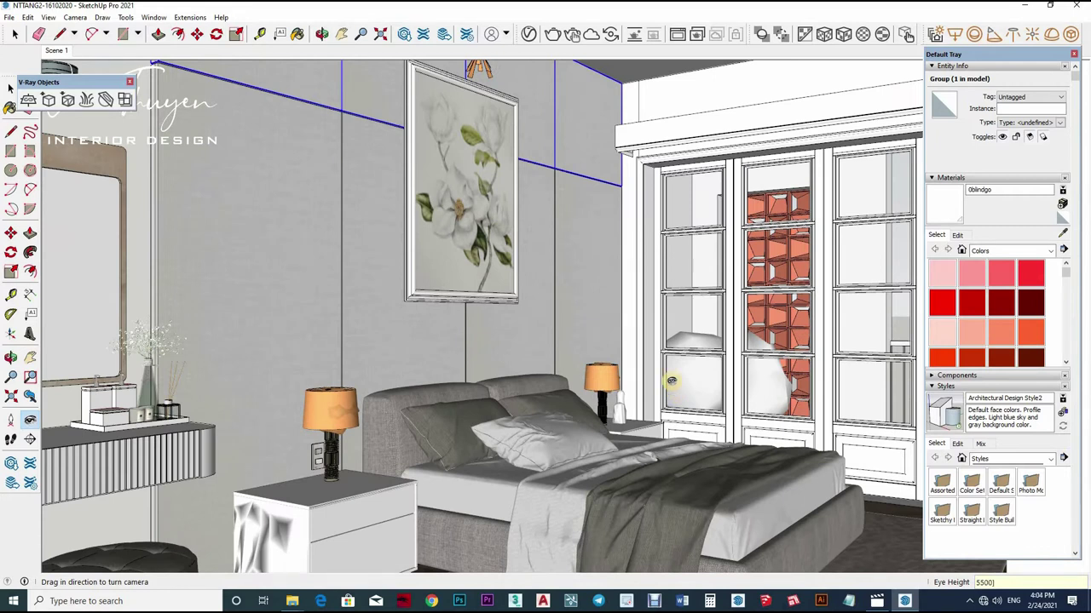
type("139700")
key("Return")
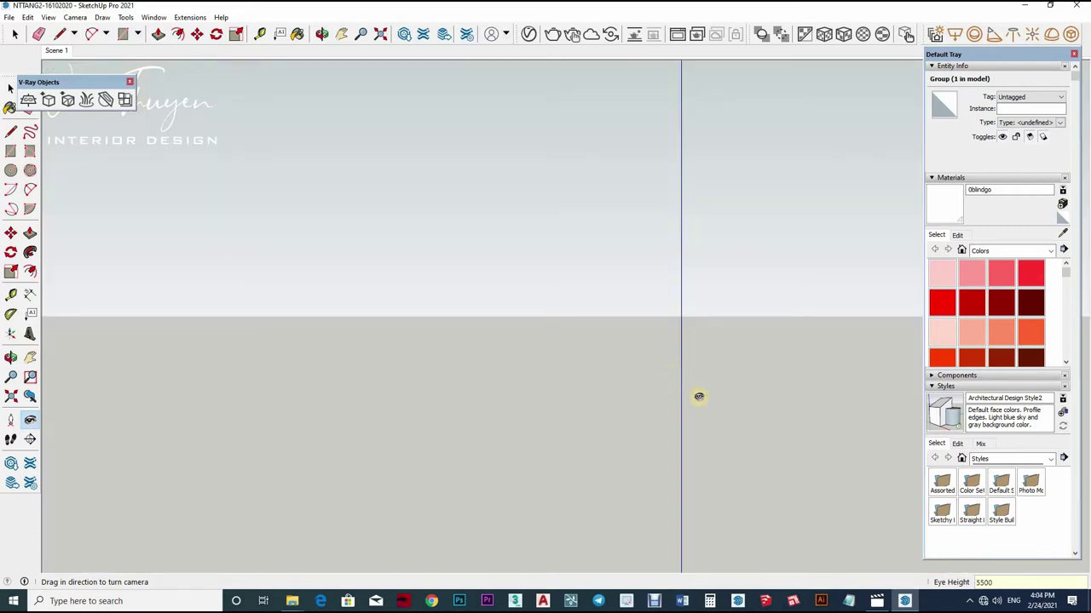
key("ctrl+z")
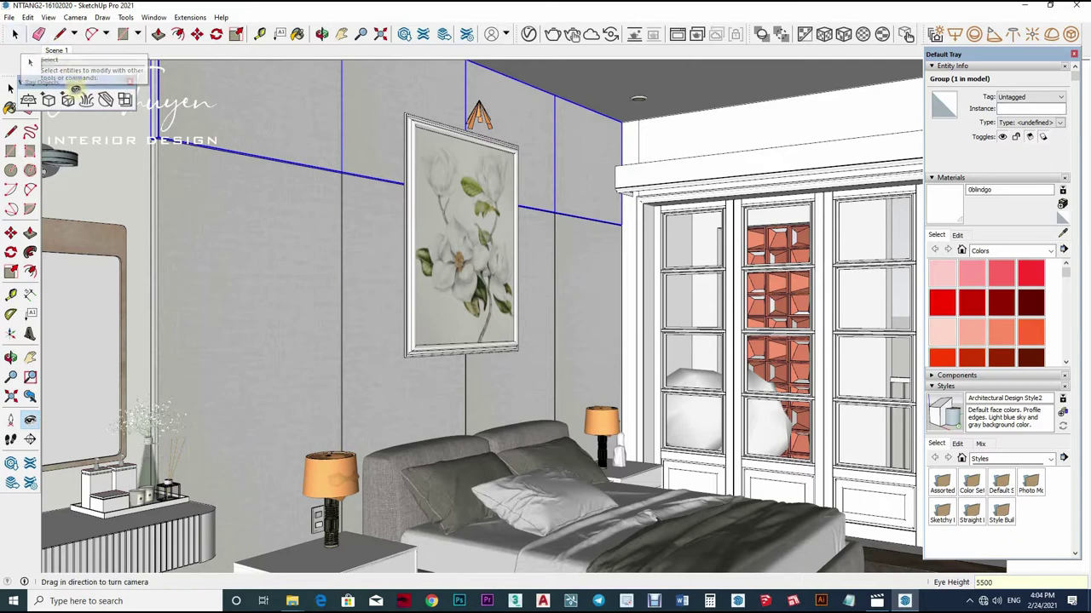
- Update Scene 1 to the current view and run a V-Ray test render
right_click(56, 50)
key("Return")
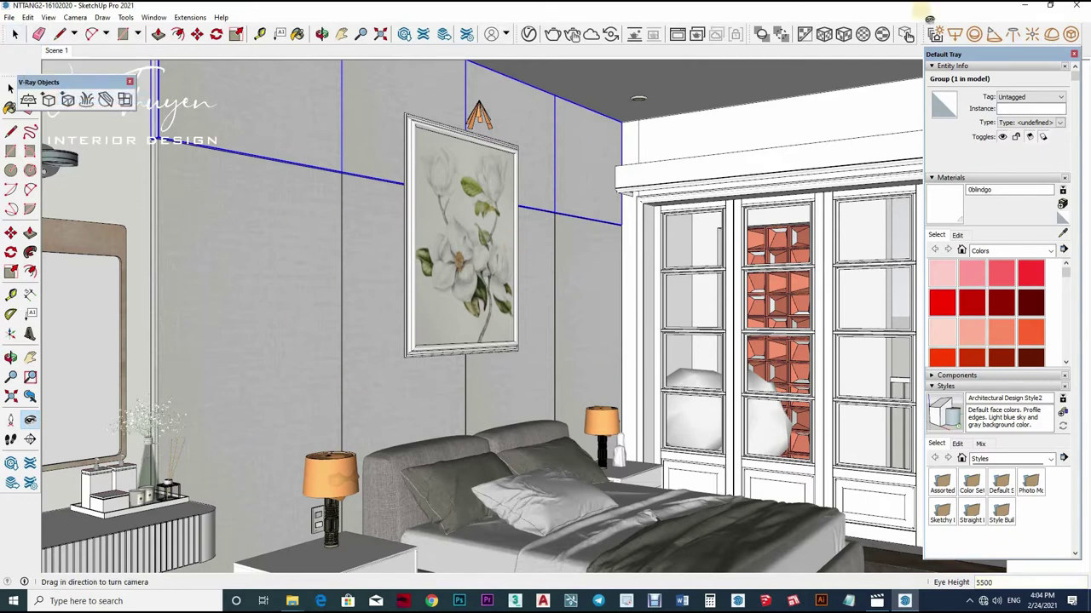
left_click(573, 37)
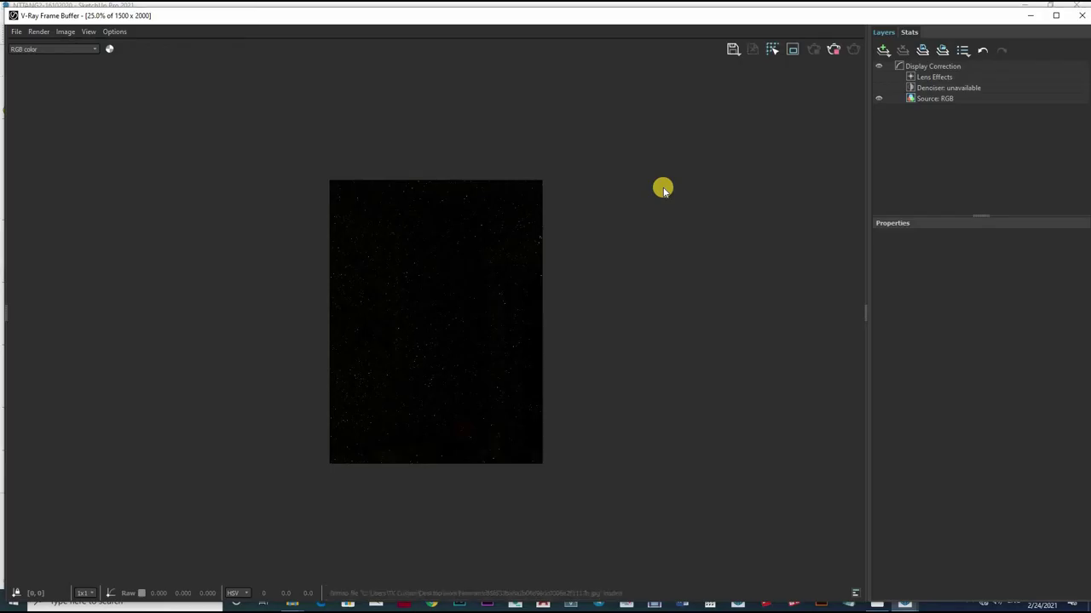
scroll(391, 449, "up", 1)
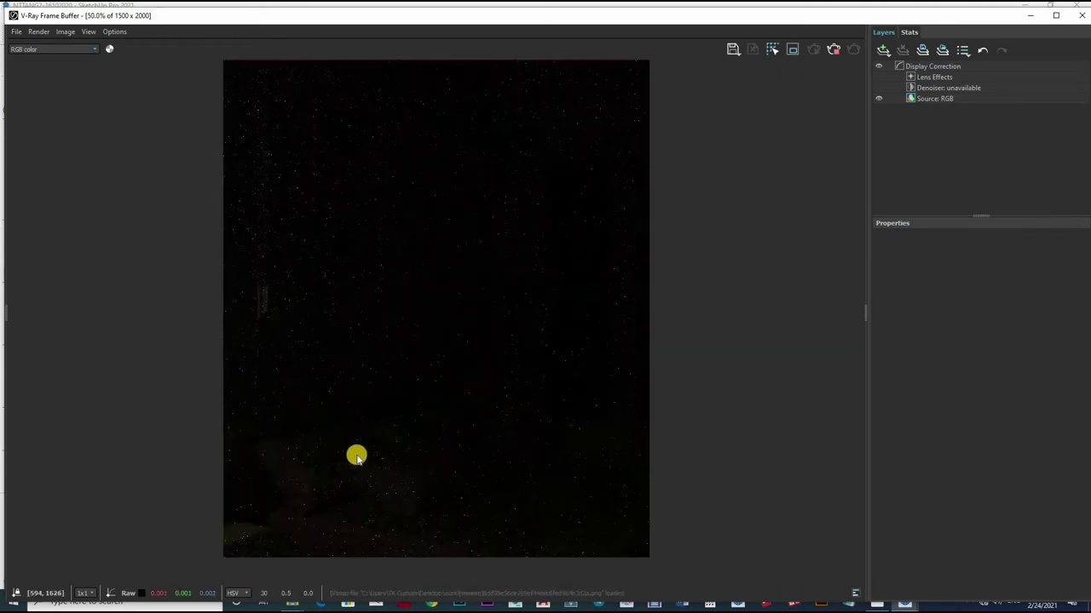
scroll(558, 342, "down", 1)
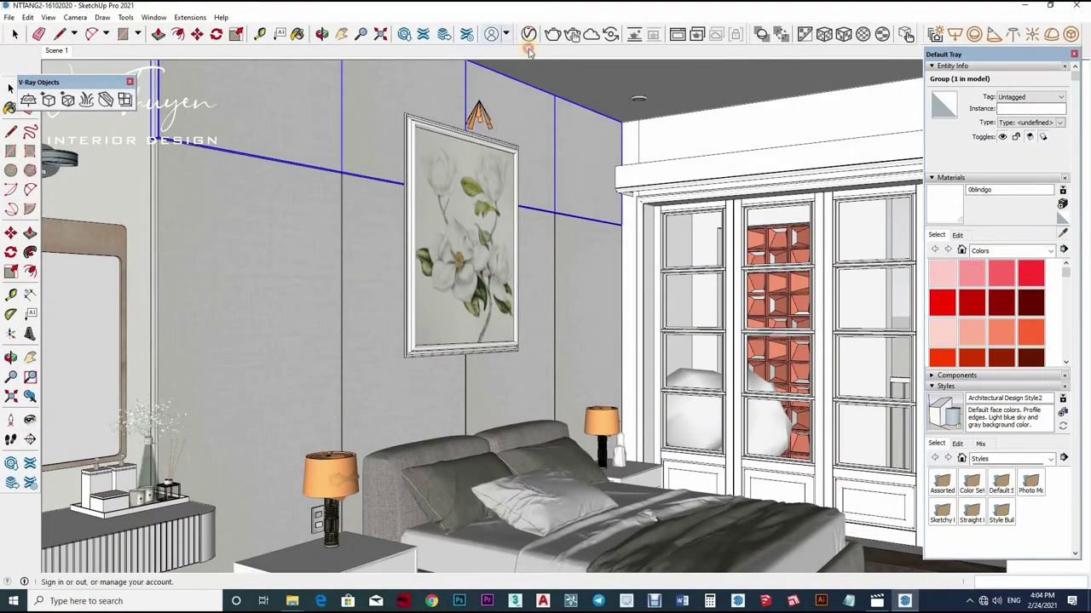
- Sample Plastic Color A01 and expand its reflection and refraction settings
left_click(656, 328, "alt")
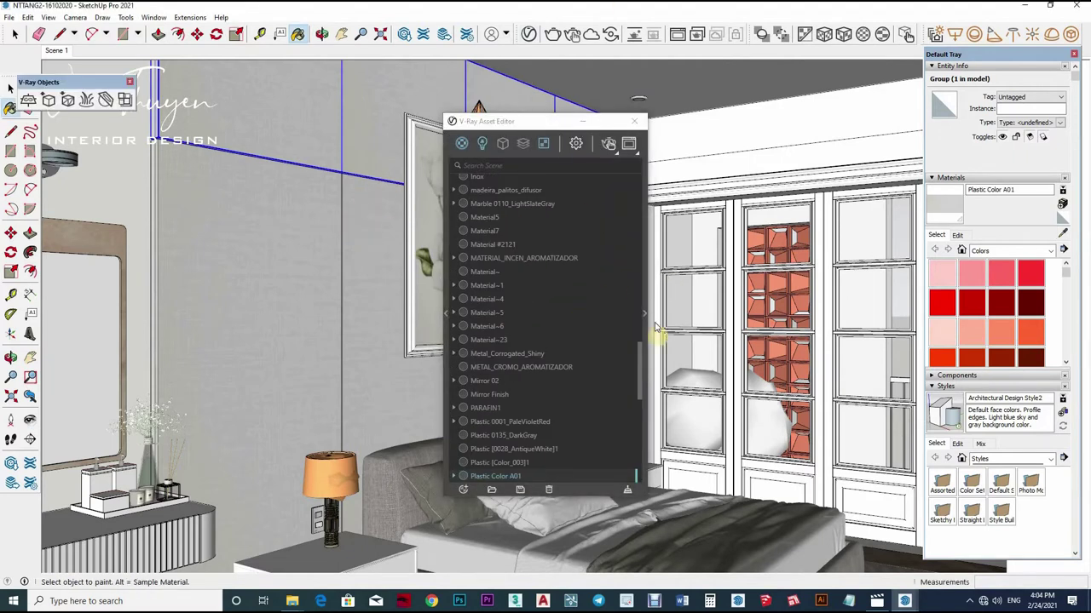
left_click(645, 315)
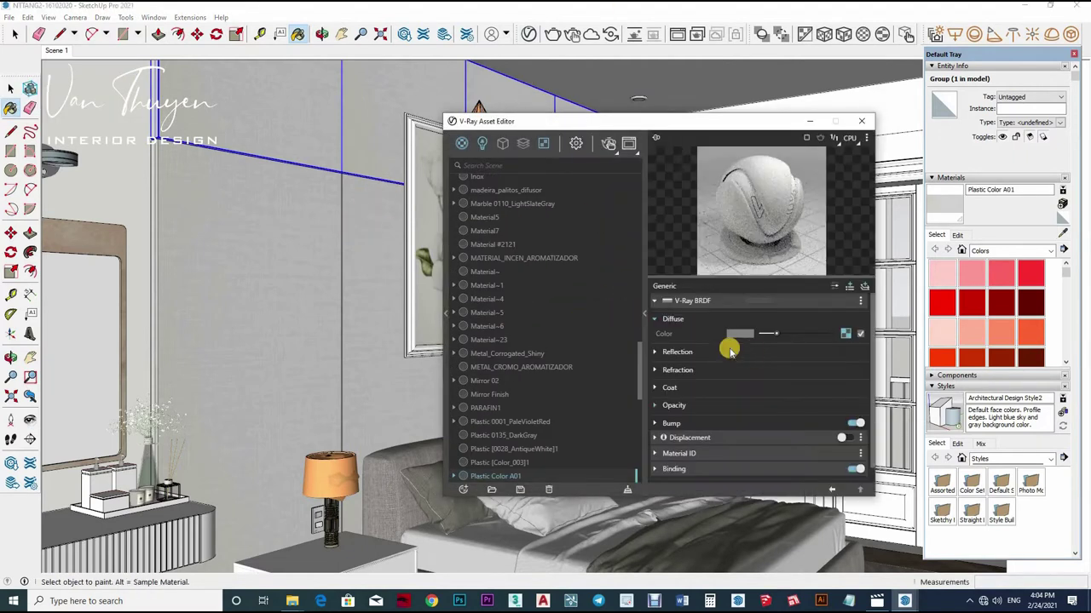
left_click(784, 352)
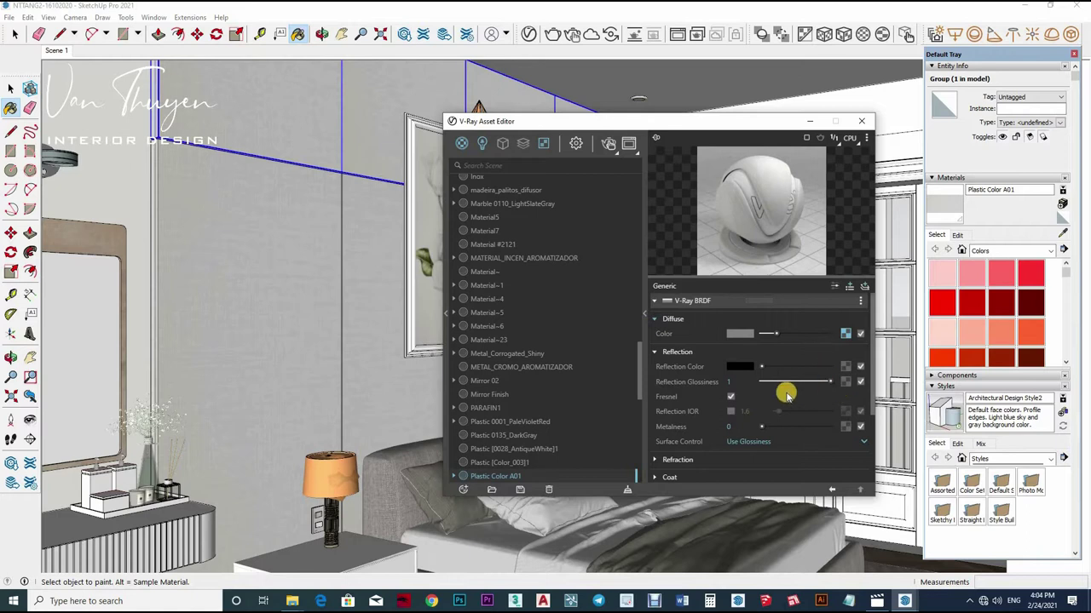
scroll(720, 324, "down", 1)
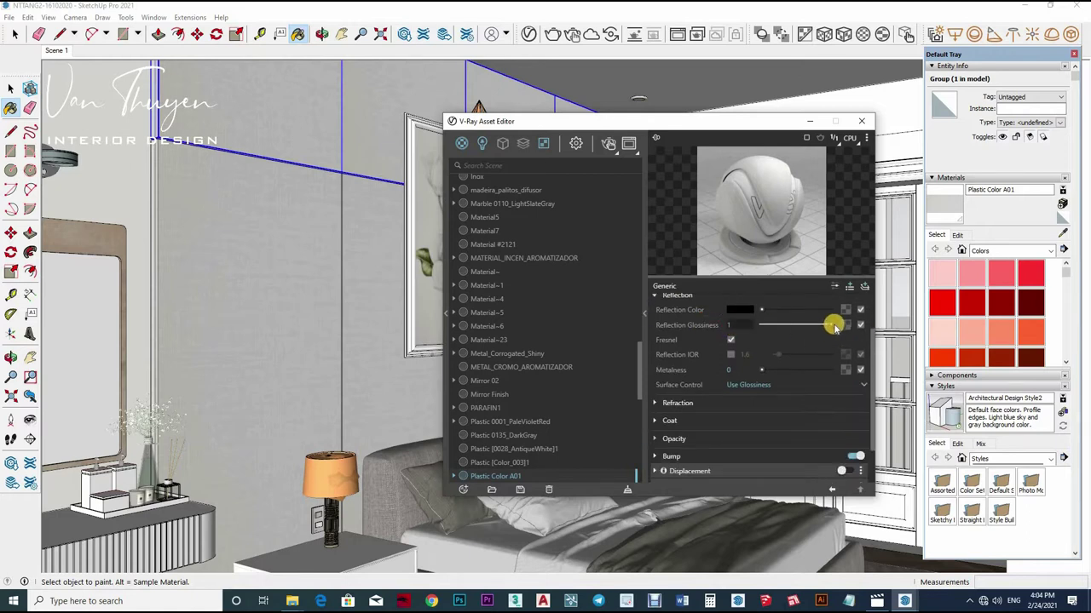
left_click(793, 403)
scroll(784, 358, "up", 2)
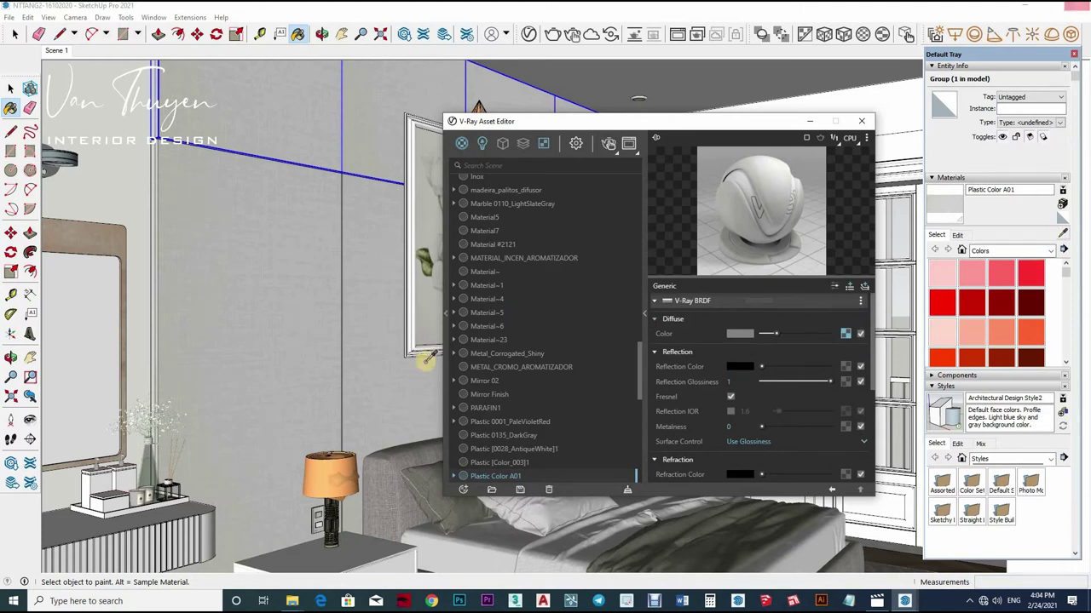
- Sample the lamp shade's Emissive White material and expand its reflection and refraction settings
left_click(349, 460, "alt")
left_click(801, 352)
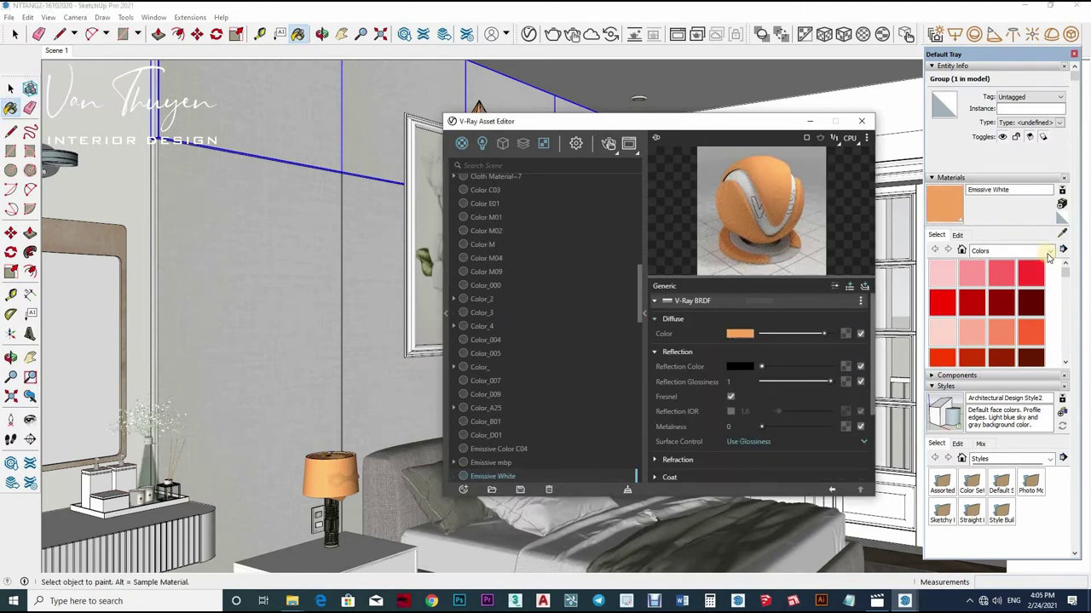
scroll(733, 405, "down", 1)
left_click(751, 405)
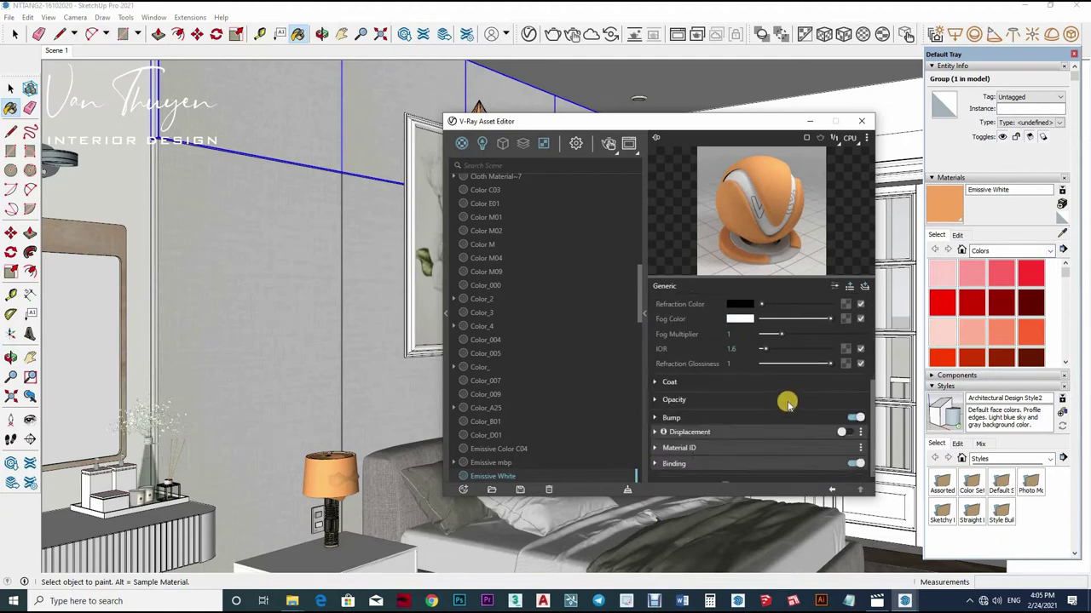
scroll(788, 392, "up", 2)
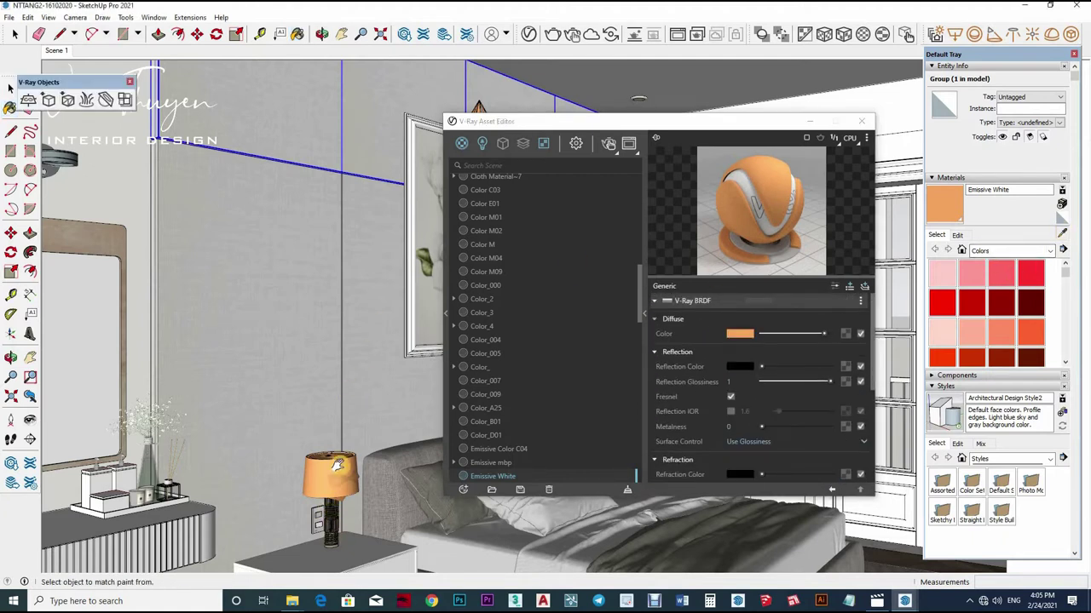
mouse_move(311, 507)
middle_mouse_down()
mouse_move(271, 511)
mouse_move(426, 490)
middle_mouse_up()
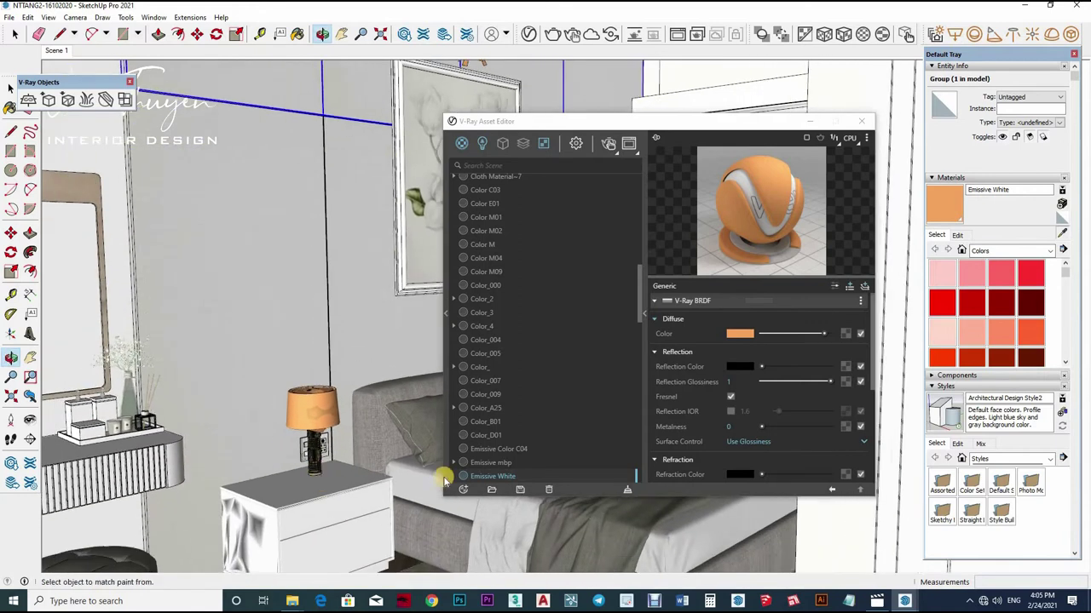
- Give the wood floor's Plastic Color L05 a grey reflection with 0.8 glossiness
left_click(426, 494, "alt")
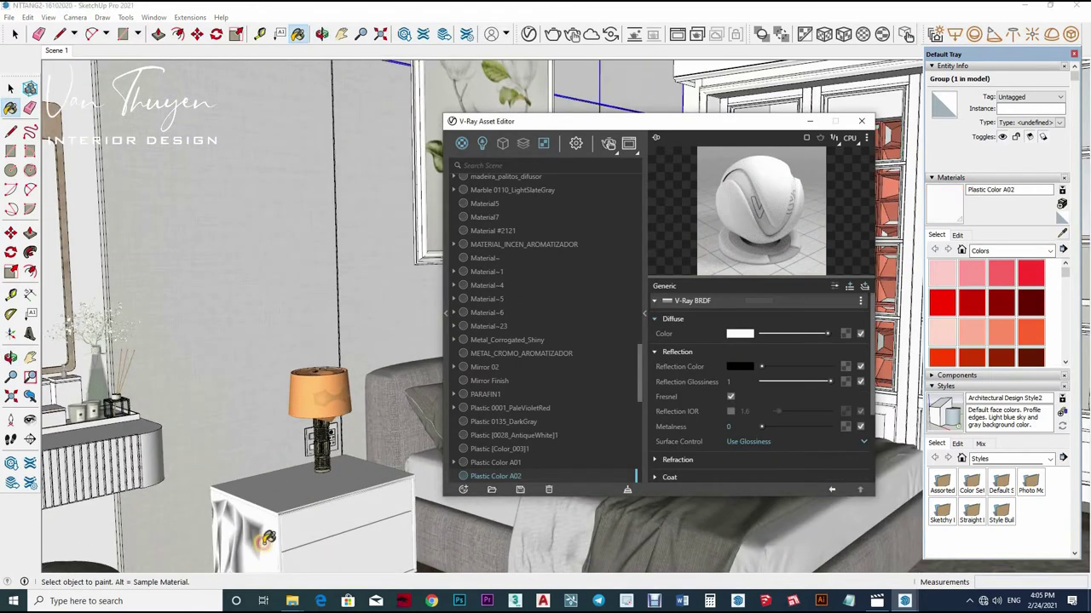
middle_click_drag(273, 497, 281, 482)
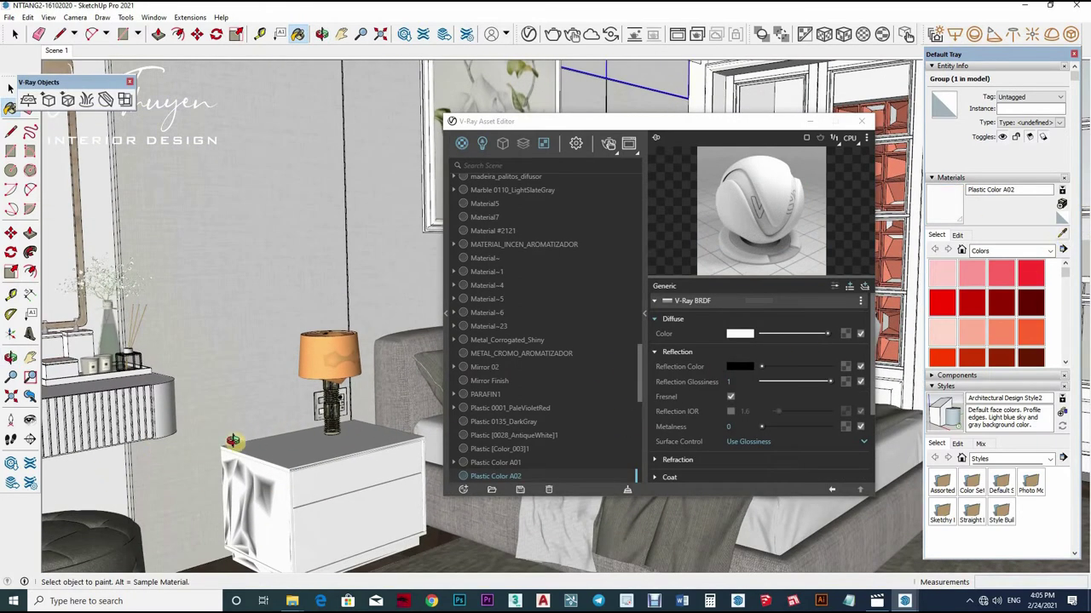
mouse_move(233, 441)
middle_mouse_down()
mouse_move(278, 332)
mouse_move(299, 434)
mouse_move(831, 317)
middle_mouse_up()
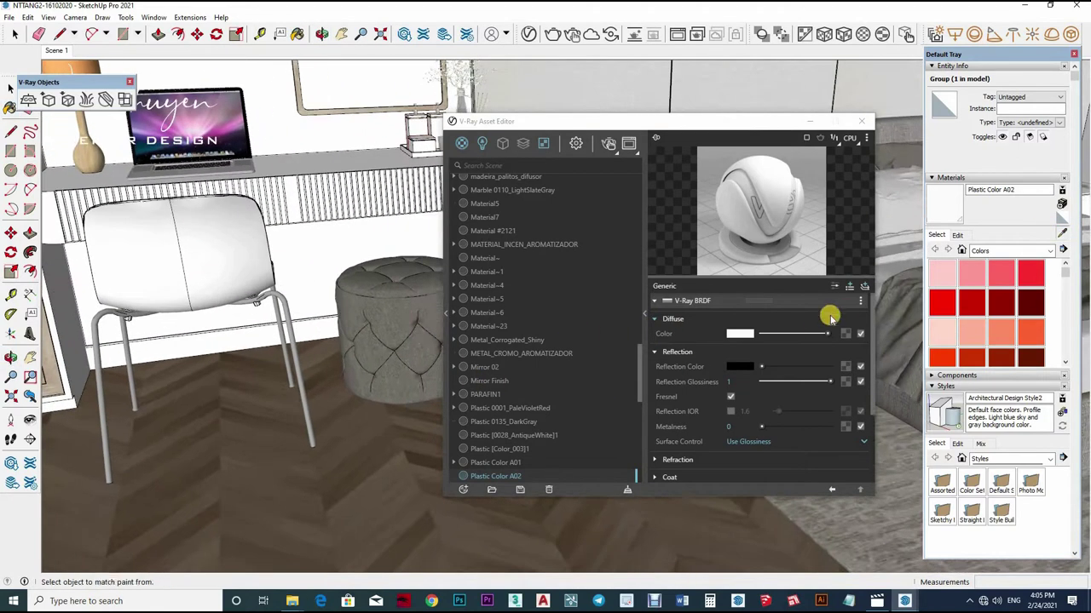
left_click(763, 382, "alt")
left_click(765, 353)
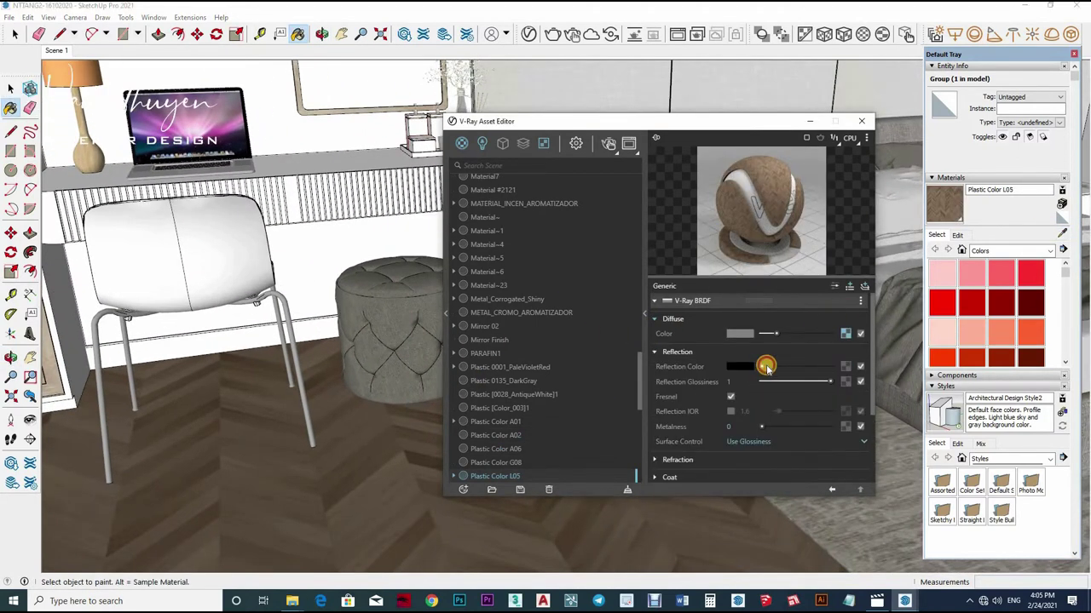
left_click_drag(769, 364, 773, 365)
type("0.8")
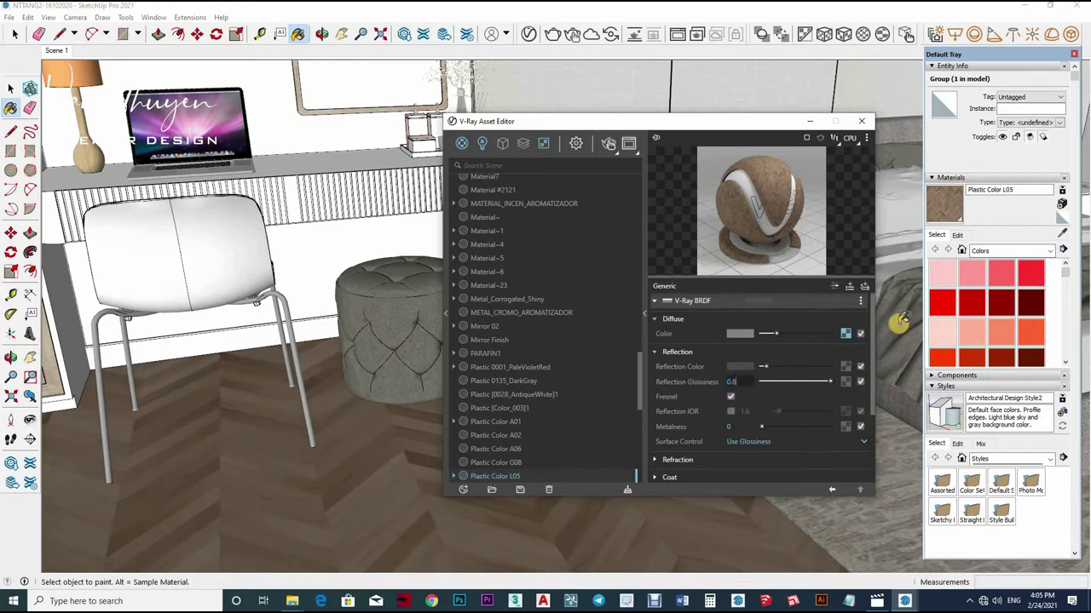
key("Return")
- Sample the cabinet's Plastic 0001_PaleVioletRed and edit its reflection glossiness
middle_click_drag(284, 390, 306, 366)
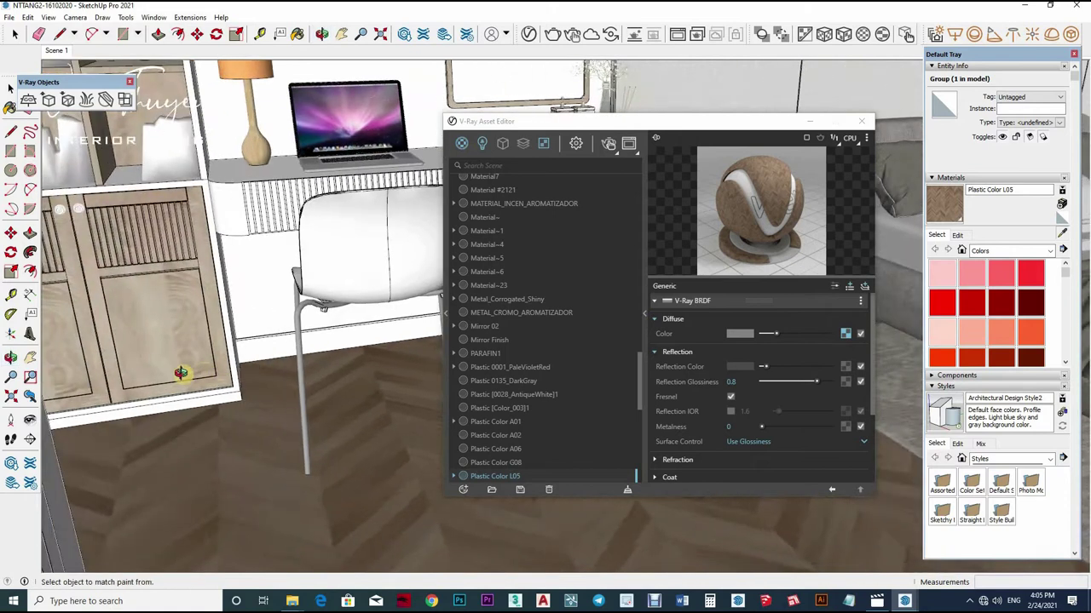
left_click(697, 375, "alt")
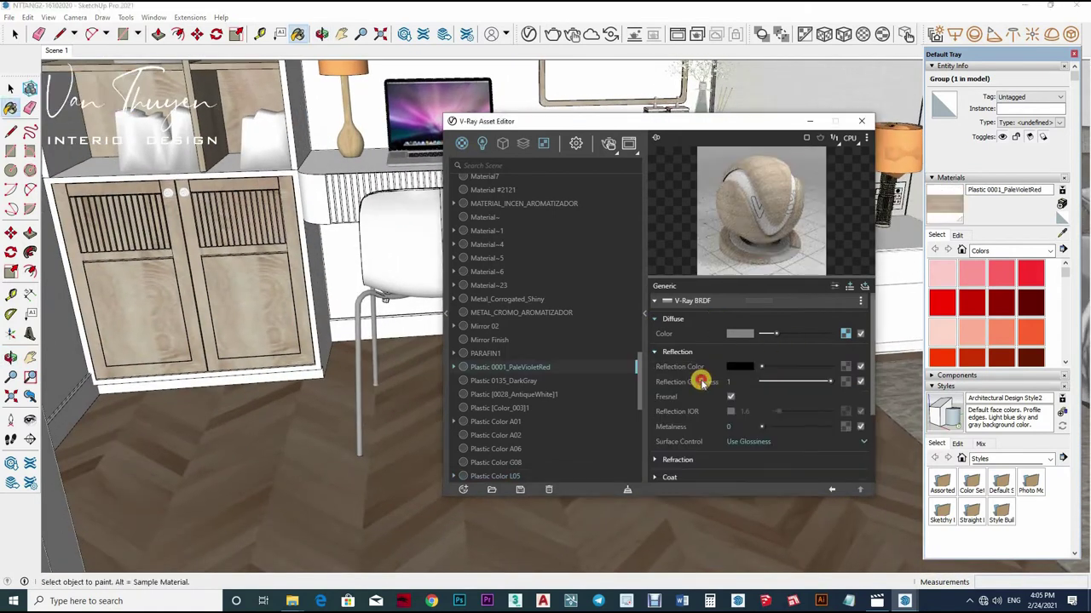
left_click(731, 382)
type("0.8")
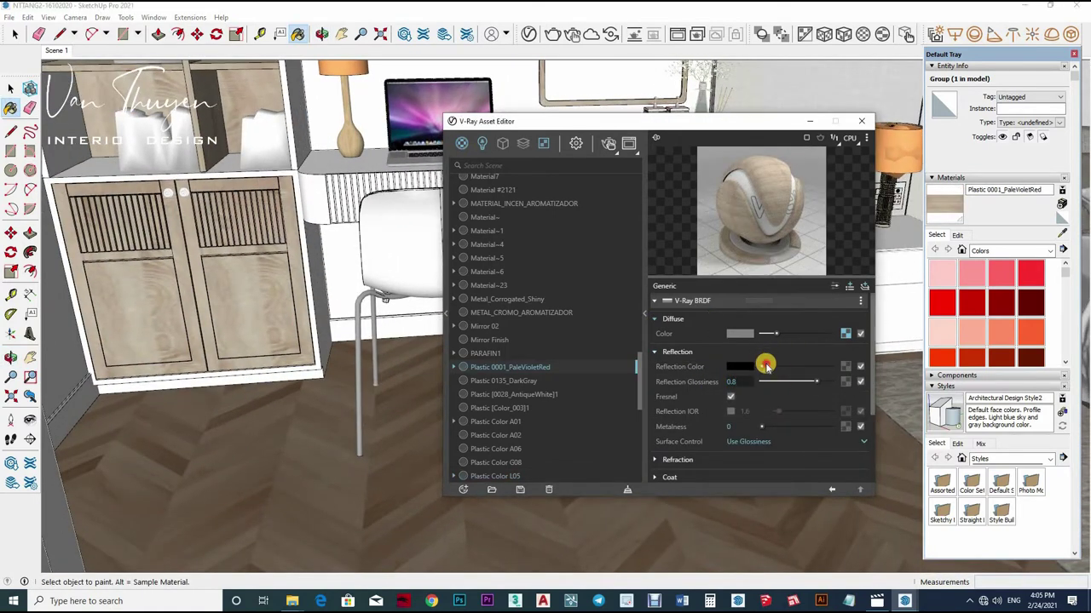
middle_click(126, 312)
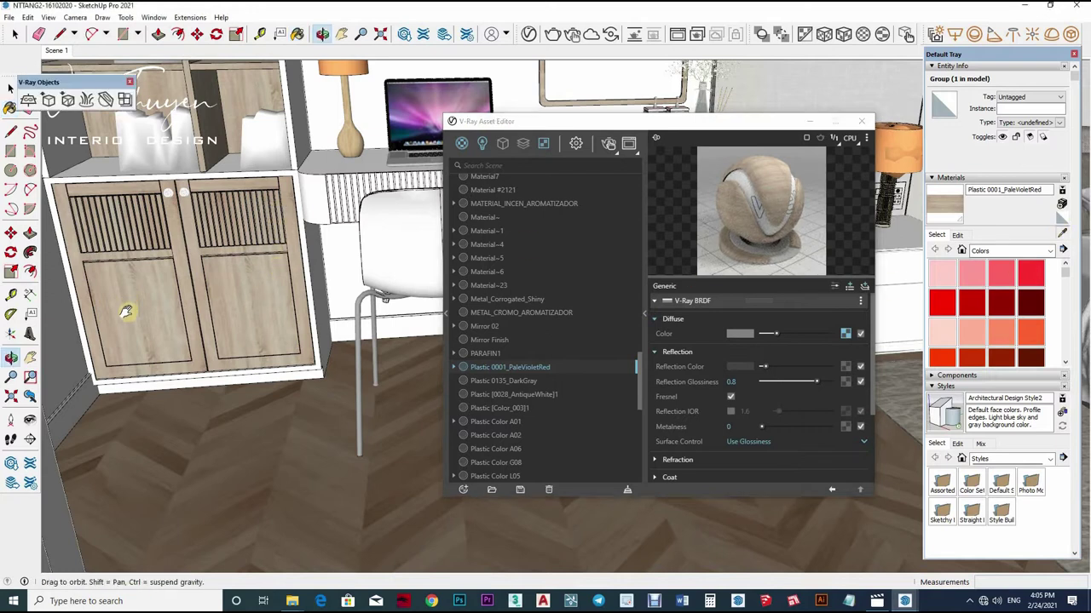
- Orbit toward the wall mirror and sample its Mirror 02 material
middle_click_drag(126, 312, 255, 168)
left_click(204, 136, "alt")
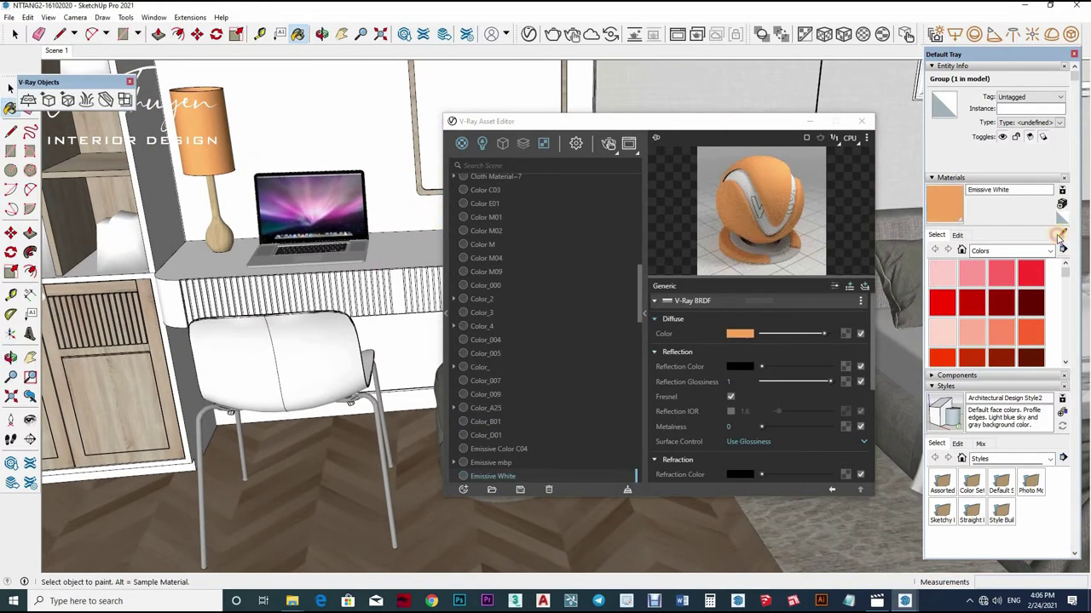
left_click(1061, 234)
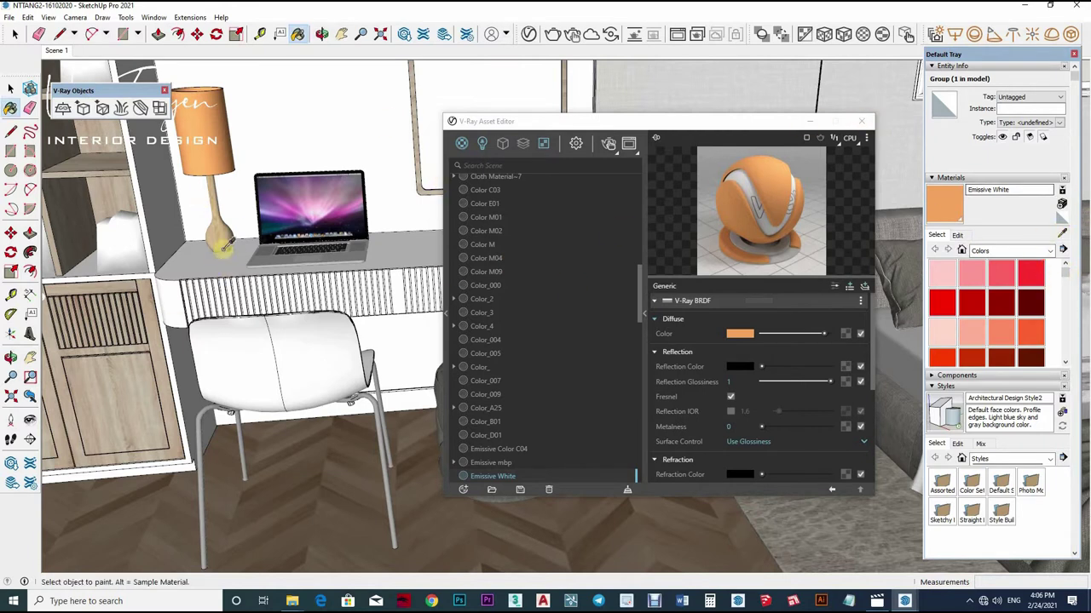
middle_click_drag(281, 280, 322, 188)
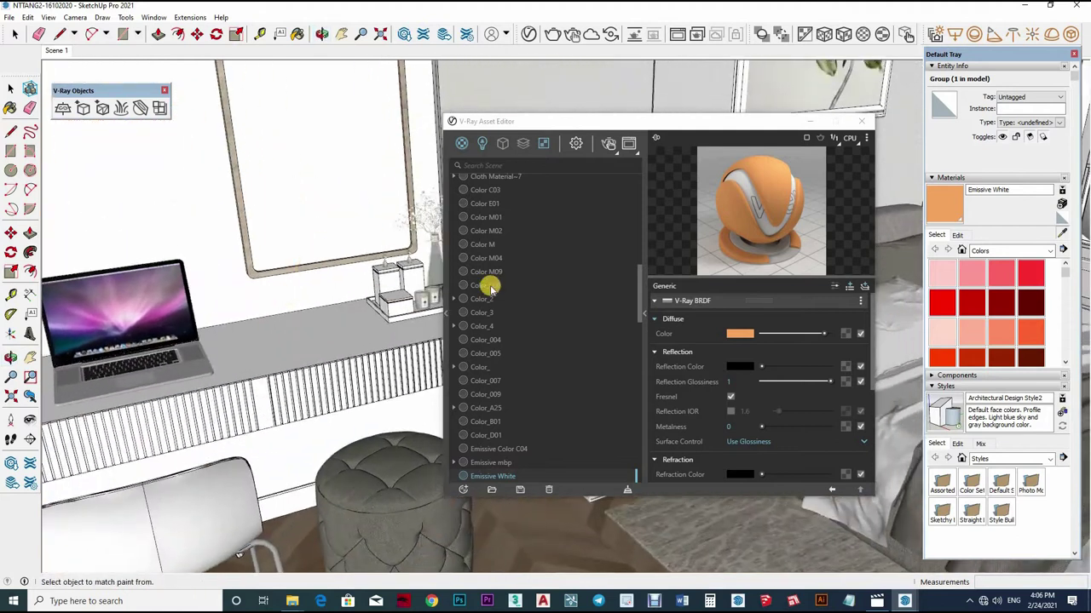
left_click(322, 187, "alt")
left_click(322, 187, "alt")
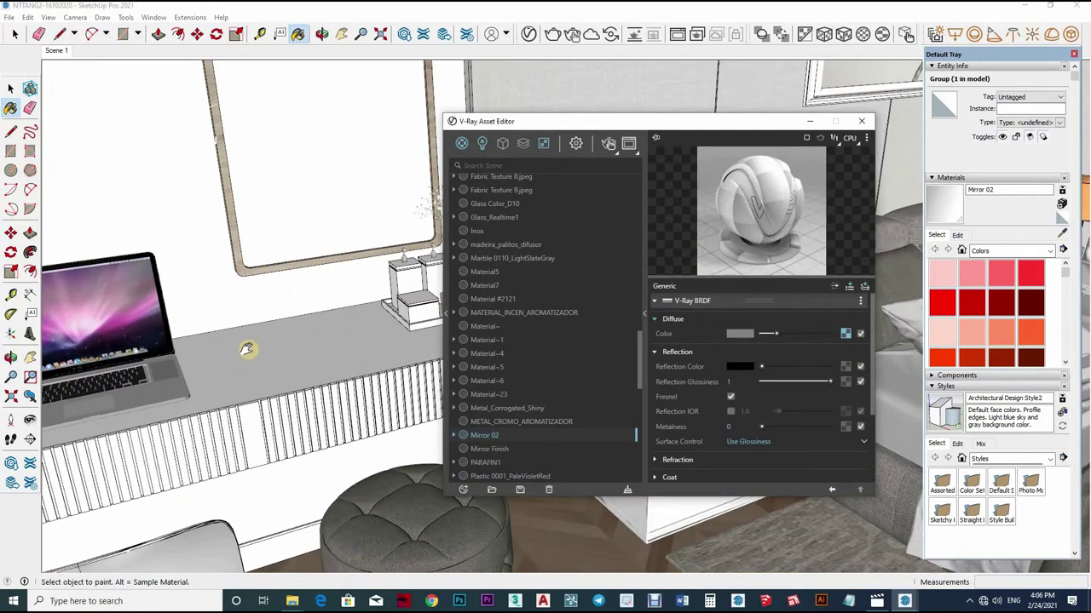
- Set Mirror 02's reflection colour and fog colour to white
mouse_move(247, 349)
middle_mouse_down()
mouse_move(763, 354)
mouse_move(761, 369)
middle_mouse_up()
left_click(818, 366)
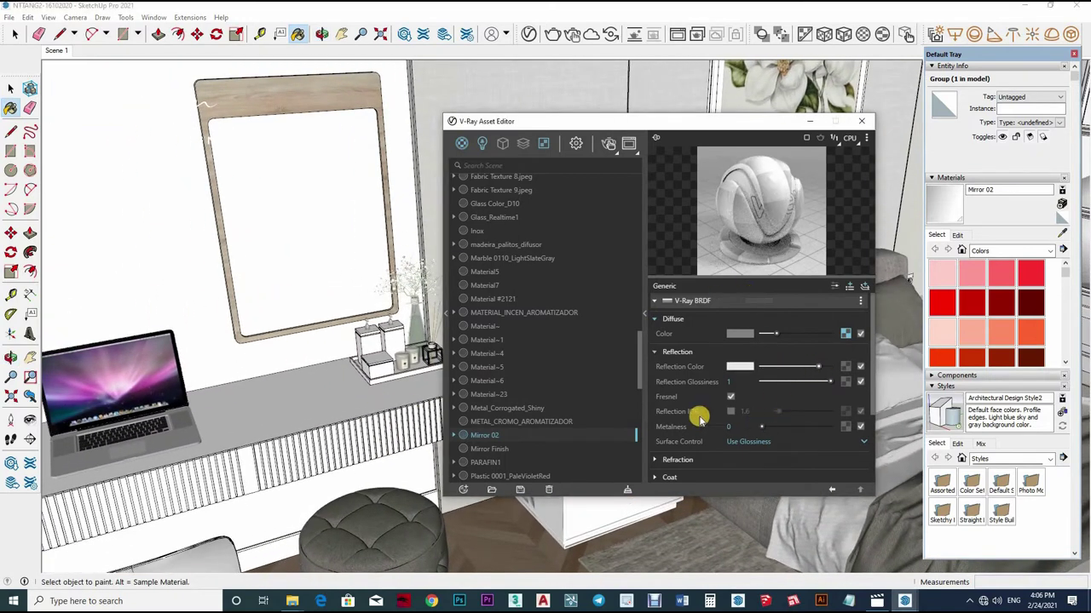
scroll(732, 418, "down", 1)
mouse_move(803, 430)
left_mouse_down()
mouse_move(784, 429)
mouse_move(844, 430)
left_mouse_up()
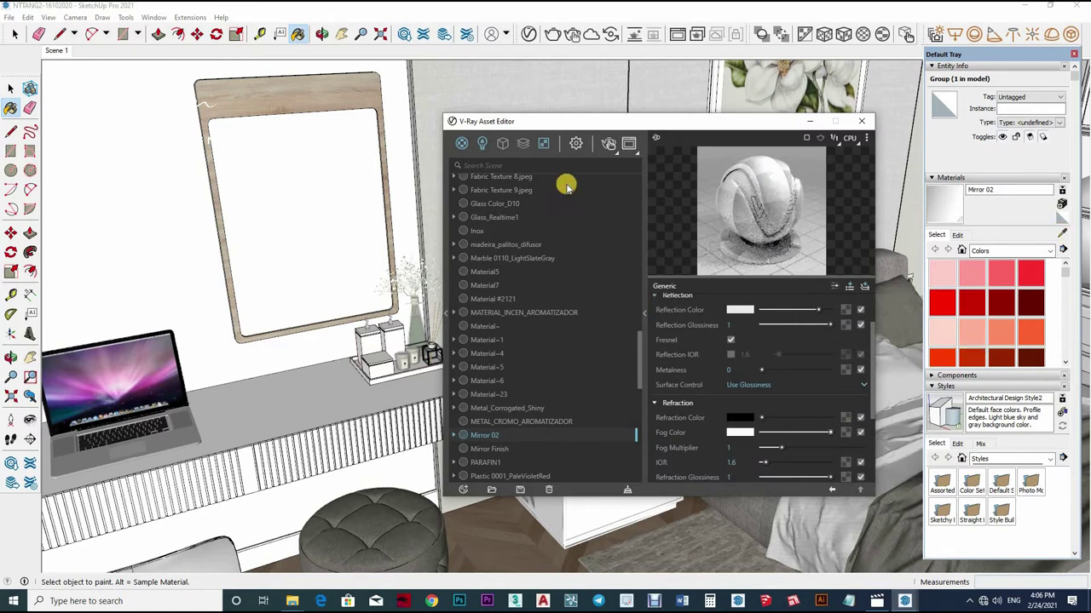
left_click(529, 143)
left_click_drag(596, 121, 347, 122)
- Give the lamp base's Glass_Color_D10 a grey reflection with 0.9 glossiness
middle_click_drag(682, 341, 597, 323)
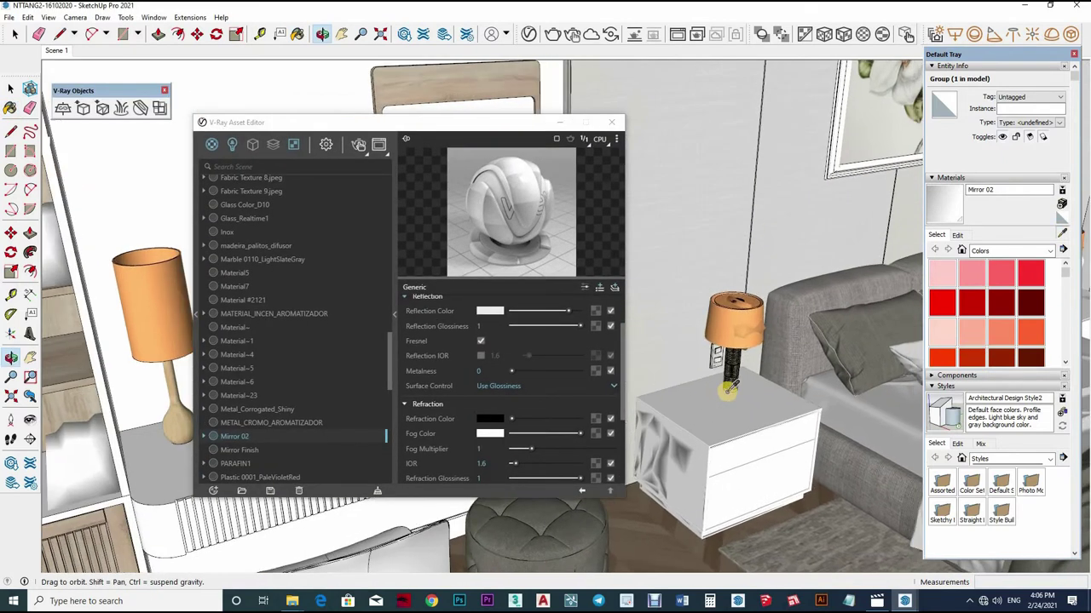
left_click(716, 358, "alt")
left_click(489, 353)
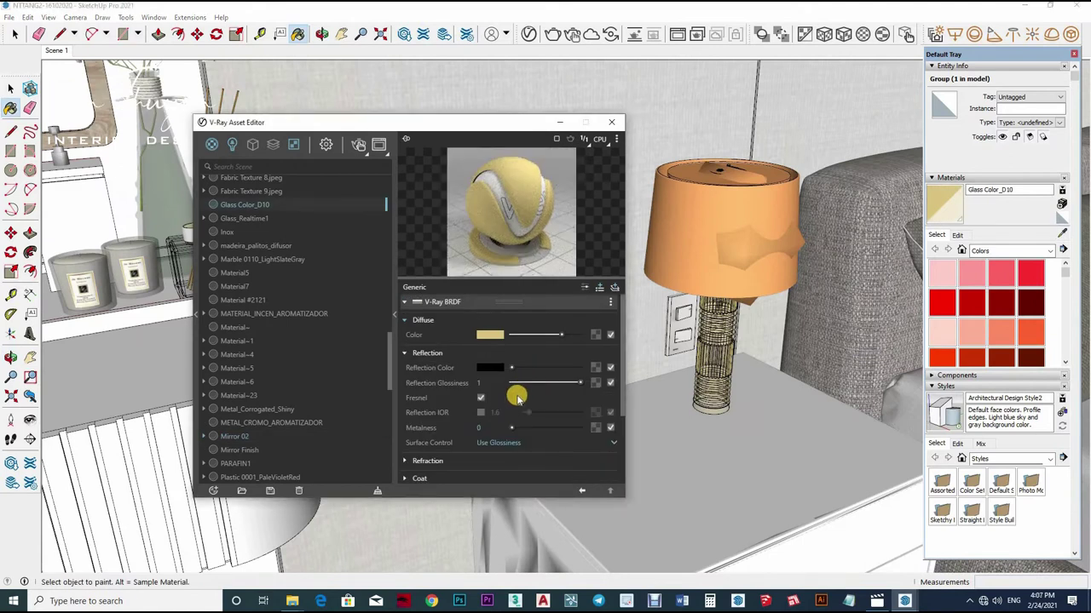
left_click(526, 369)
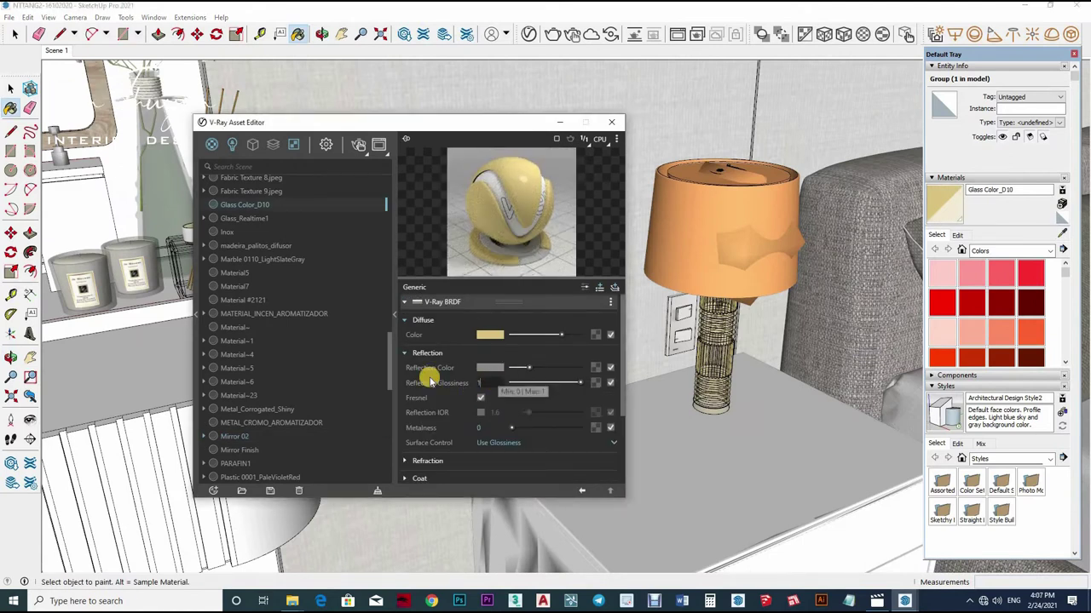
type("0.9")
key("Return")
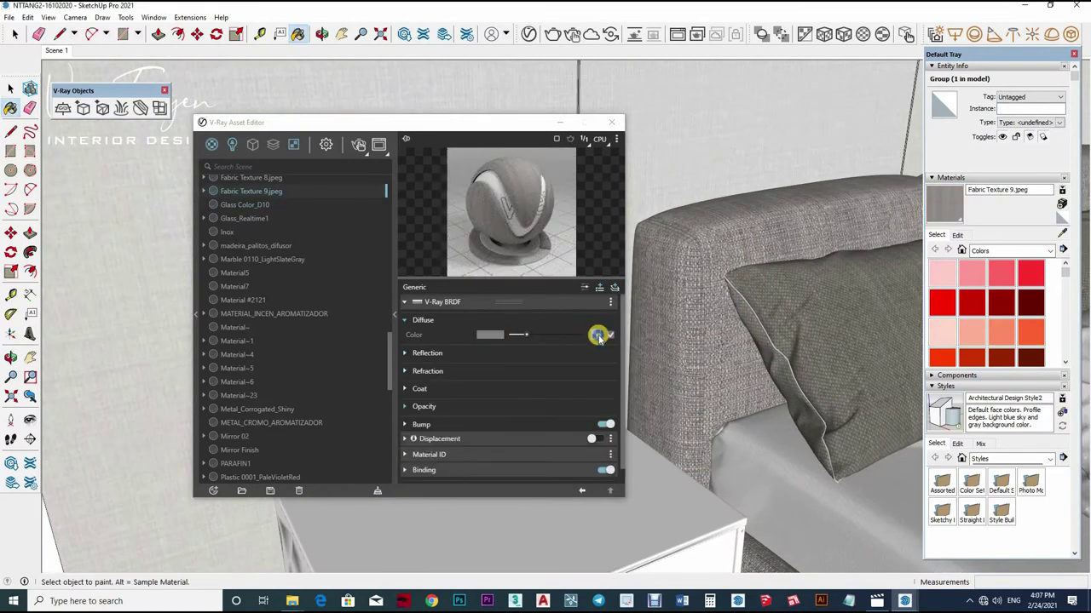
- Expand the bed fabric's reflection and bump settings, then sample the pillow's Fabric Texture 4.jpeg
left_click(509, 356)
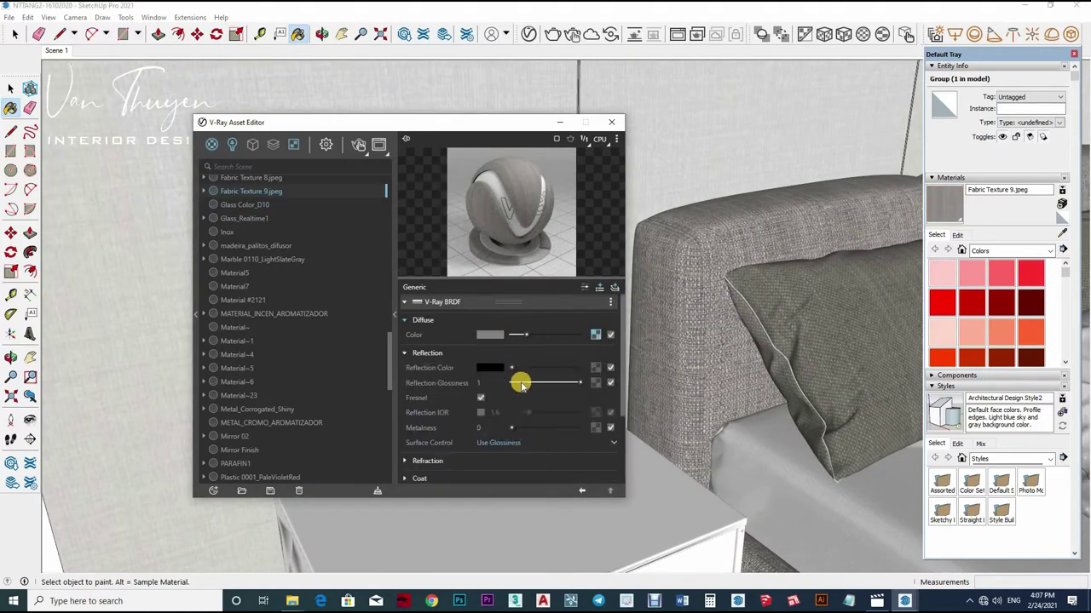
scroll(501, 429, "down", 3)
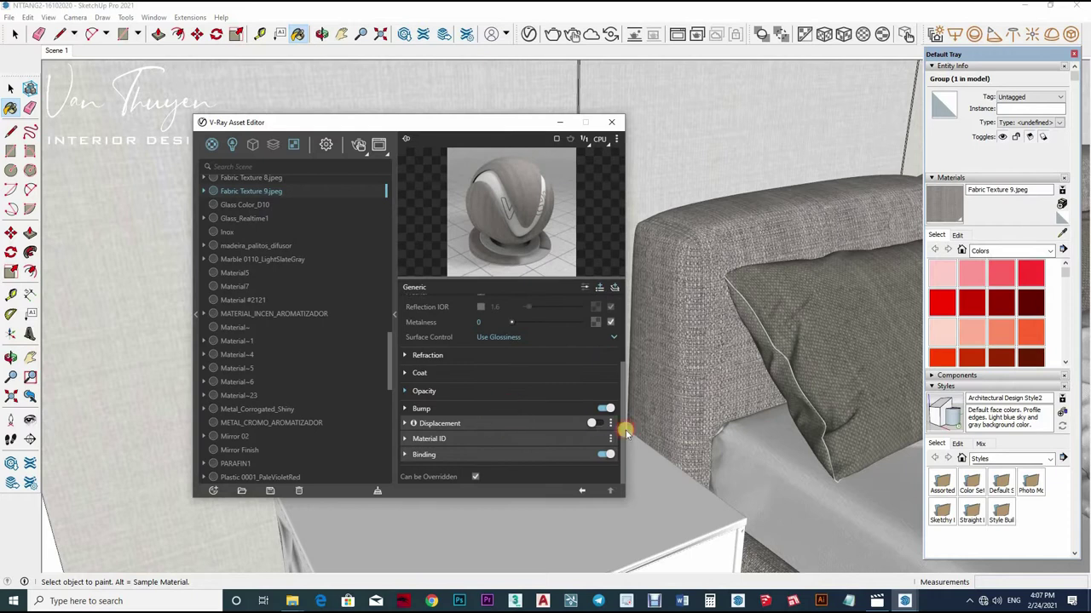
left_click(596, 415)
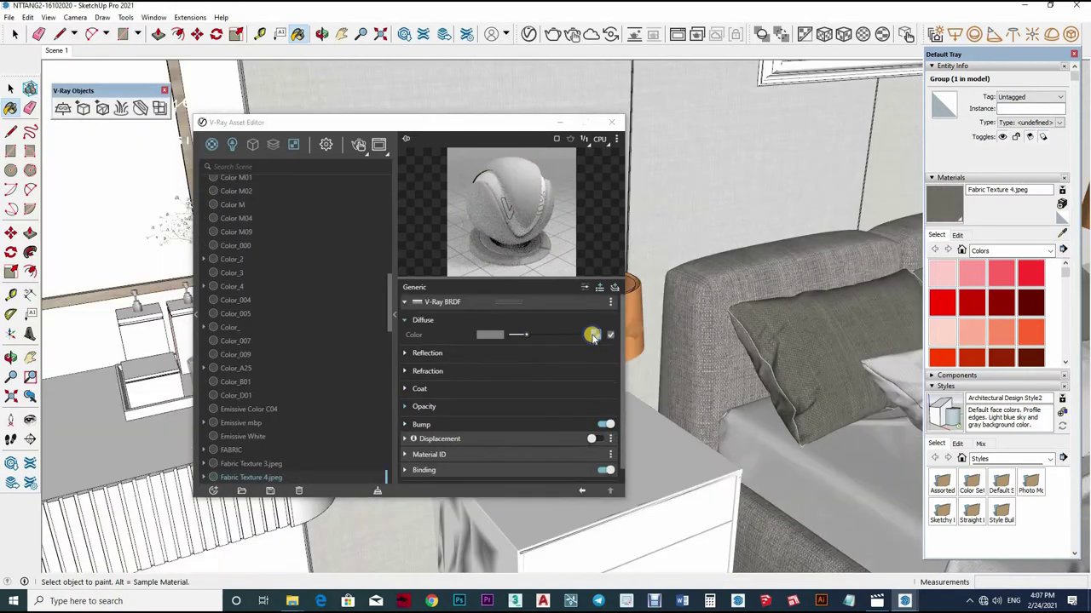
left_click(594, 336)
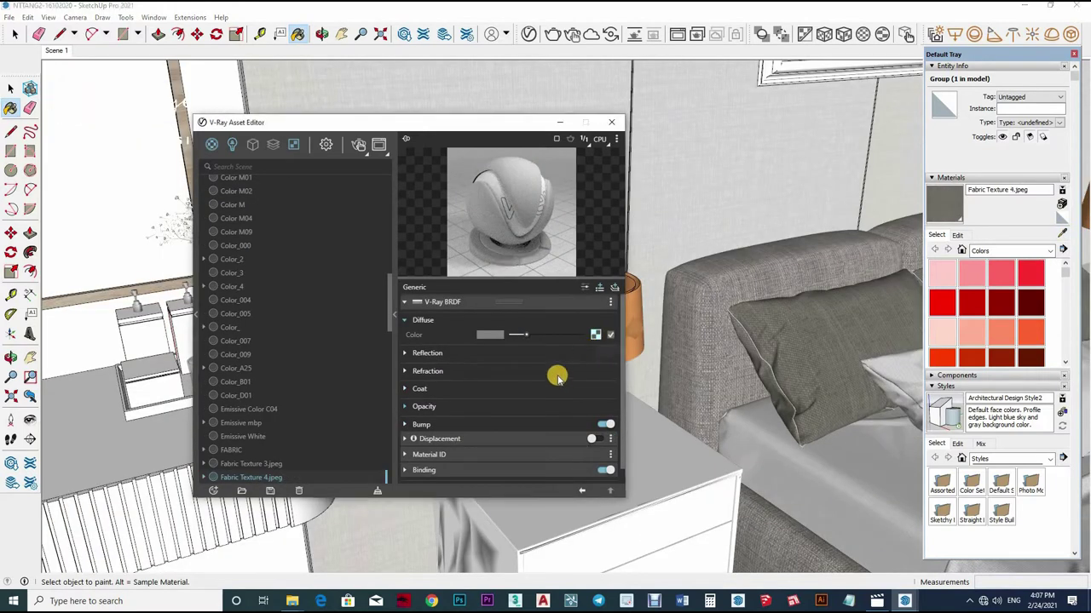
left_click(472, 416)
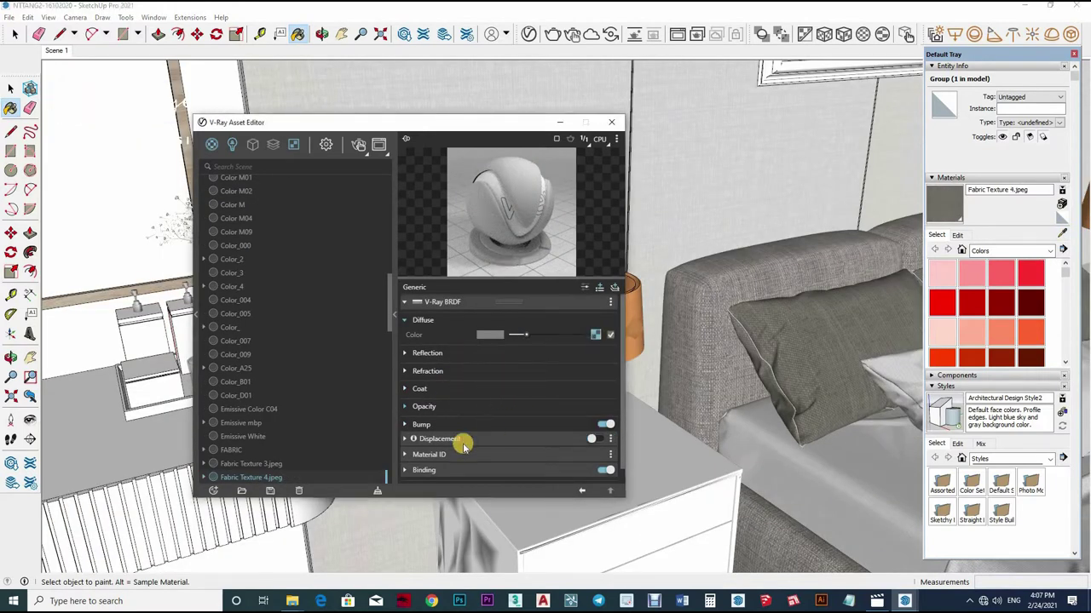
scroll(500, 410, "down", 1)
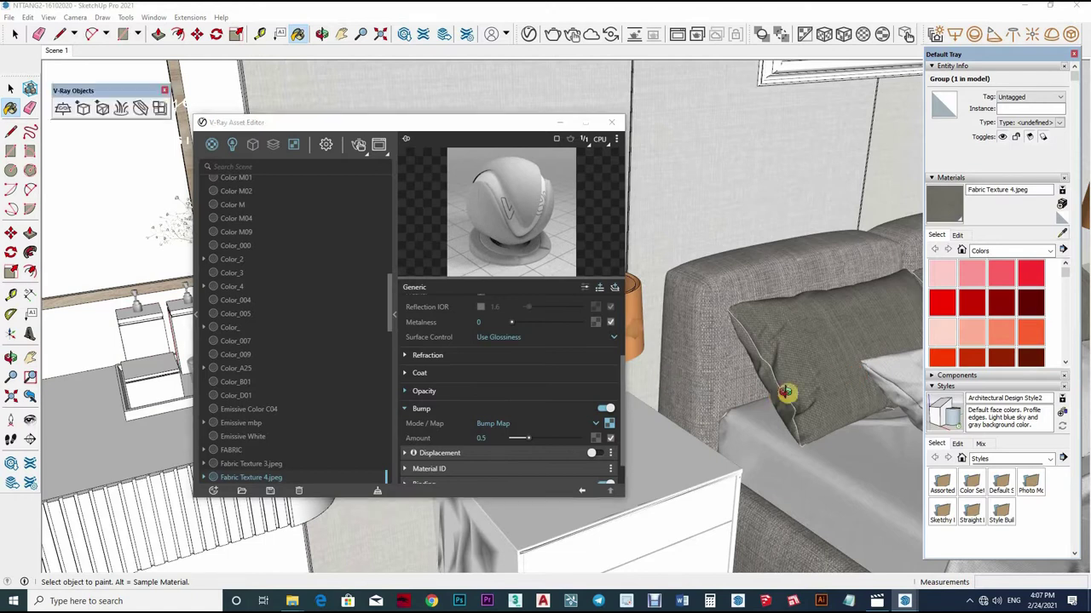
- Orbit around the room sampling 0028_AntiqueWhite, then pick up the wardrobe's Translucent Glass Gray
middle_click_drag(787, 389, 673, 130)
left_click(516, 371, "alt")
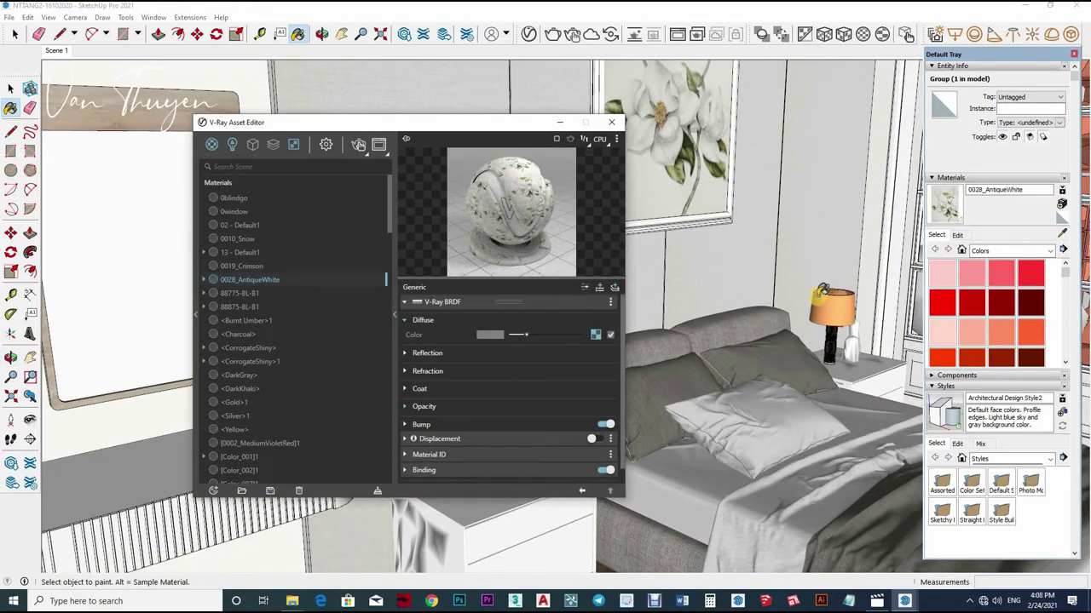
mouse_move(878, 285)
middle_mouse_down()
mouse_move(739, 322)
mouse_move(478, 356)
middle_mouse_up()
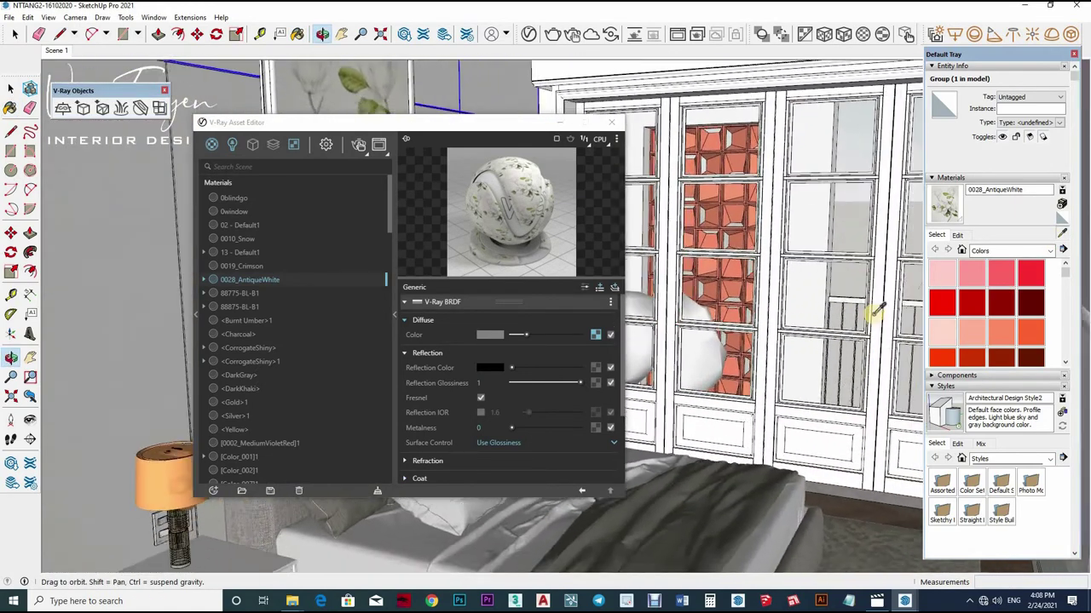
left_click(477, 356)
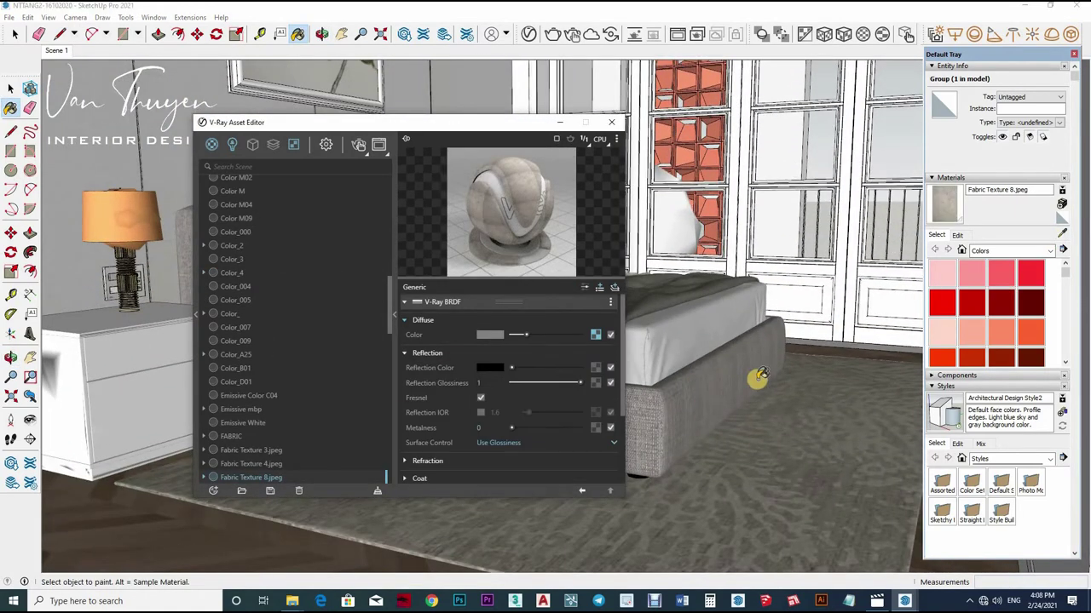
middle_click_drag(804, 394, 742, 263)
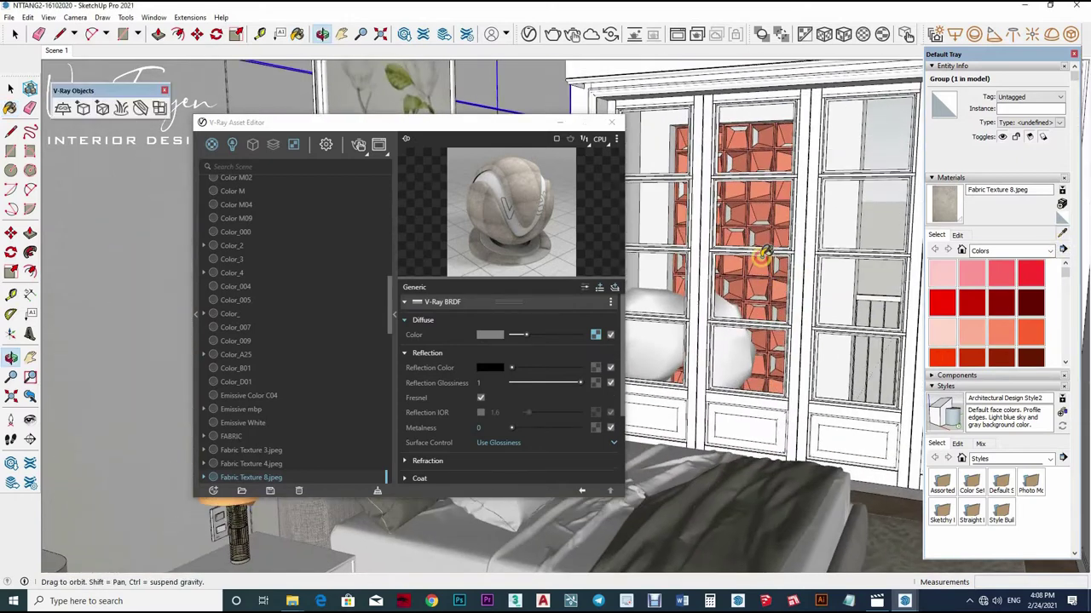
left_click(762, 255, "alt")
- Select and zoom in on the wardrobe's connected glass panels, then clear the selection
left_click(406, 353)
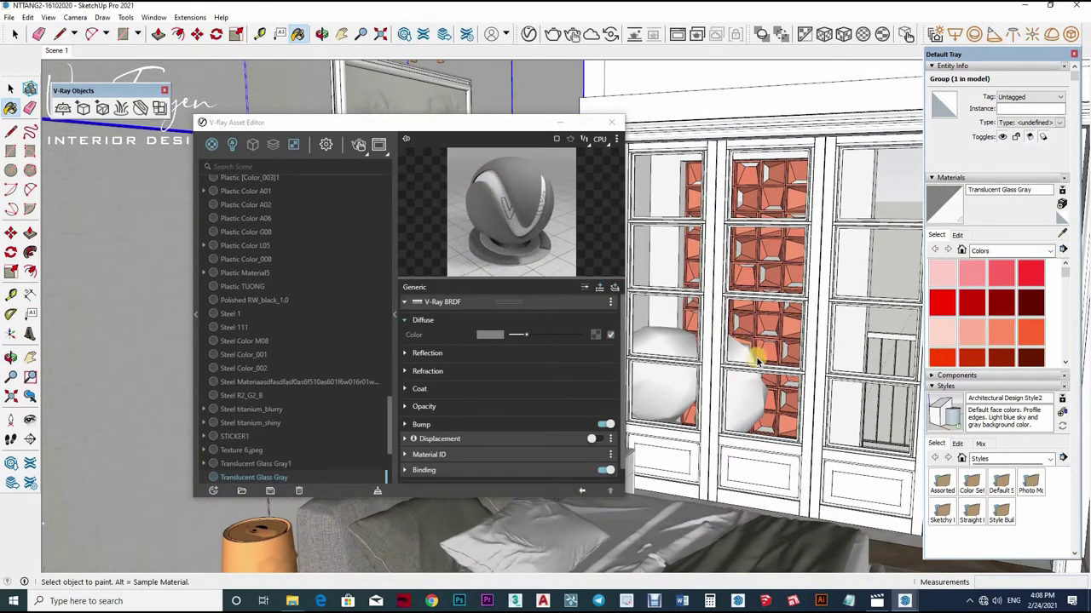
scroll(756, 360, "up", 5)
scroll(755, 353, "up", 5)
key("space")
triple_click(755, 317)
middle_click_drag(755, 316, 864, 355)
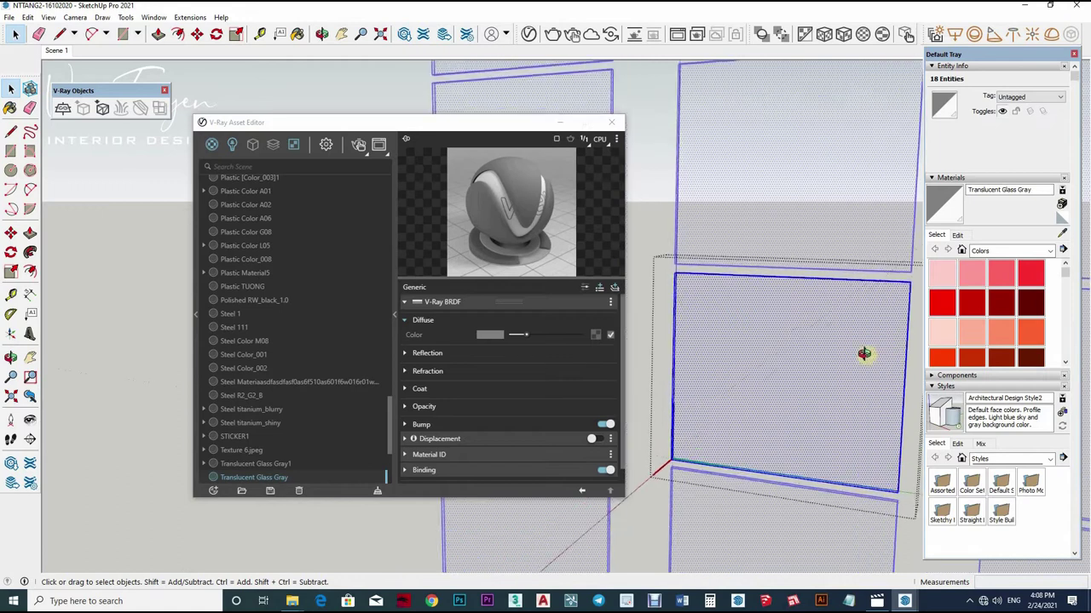
scroll(755, 347, "down", 5)
scroll(725, 312, "down", 5)
key("Escape")
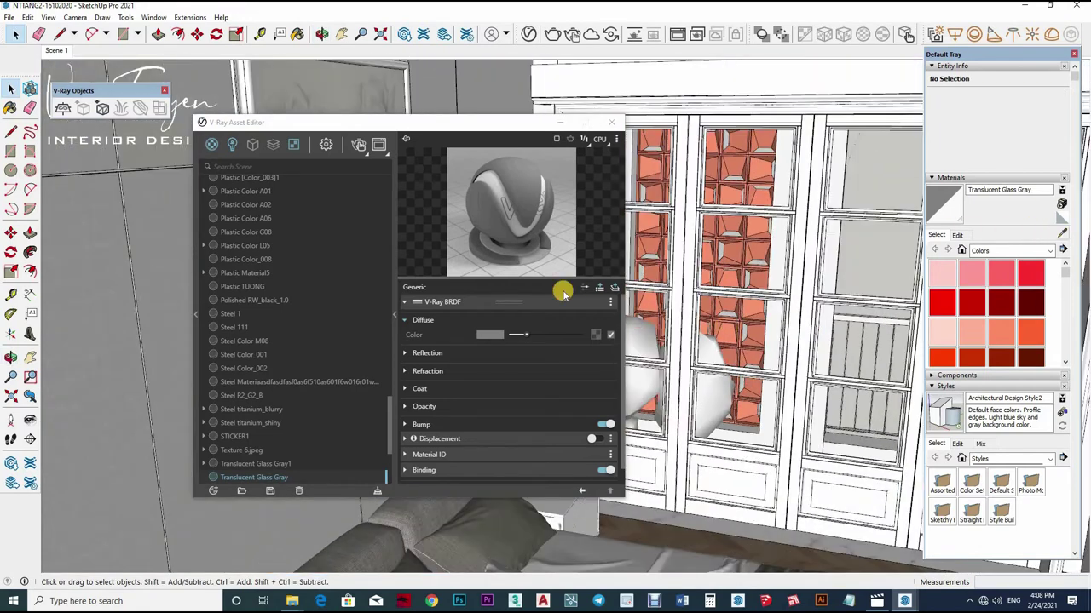
key("b")
- Set the glass's reflection colour to grey, glossiness to 0.5, and refraction to white
left_click(535, 353)
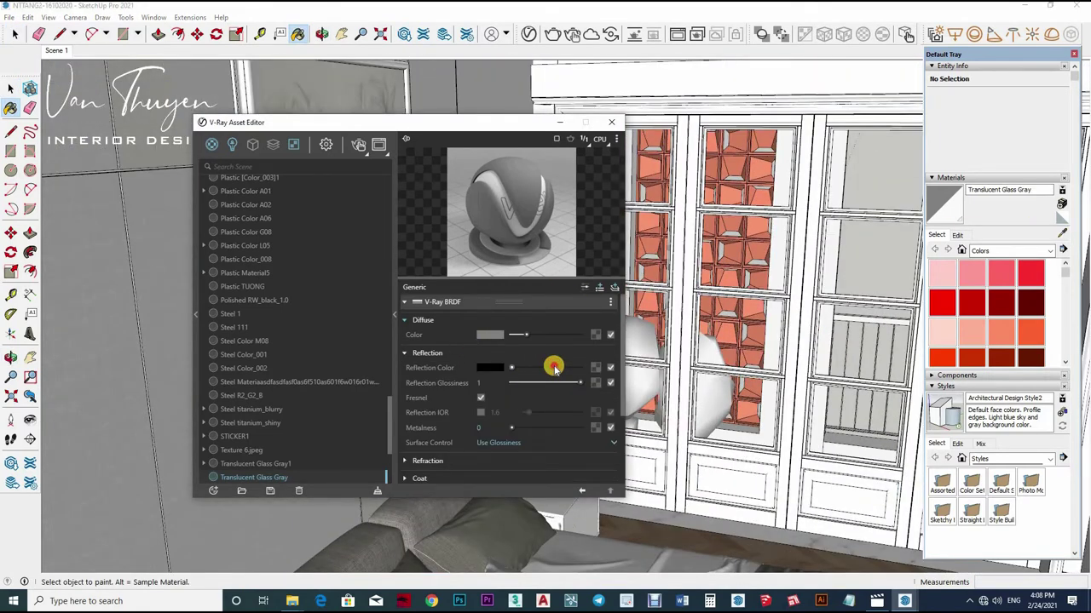
mouse_move(554, 367)
left_mouse_down()
mouse_move(514, 379)
mouse_move(514, 367)
mouse_move(535, 370)
left_mouse_up()
scroll(486, 409, "down", 3)
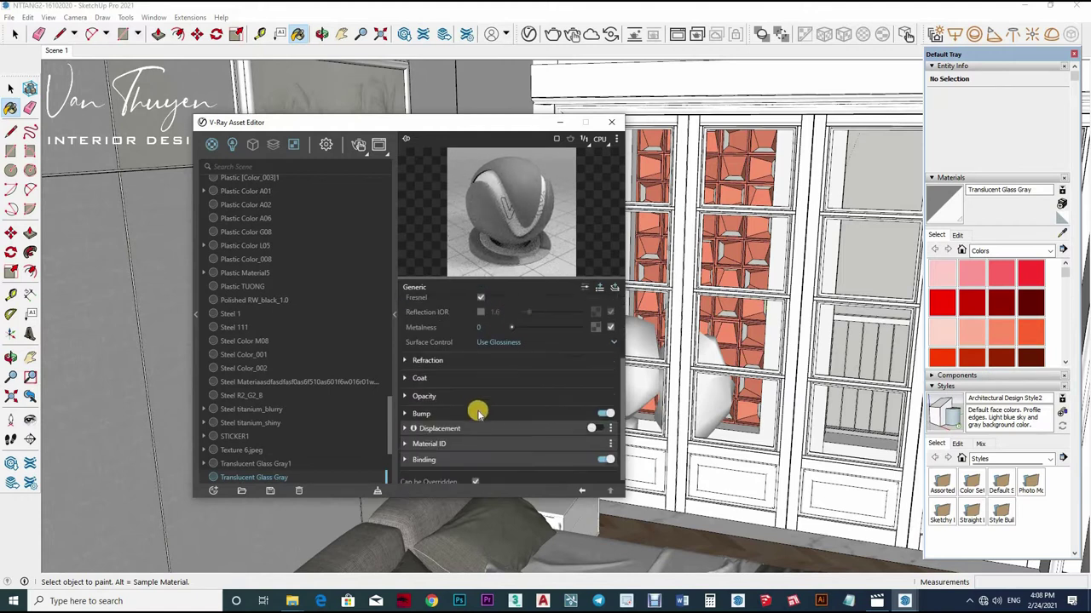
scroll(499, 418, "up", 3)
left_click(511, 416)
scroll(545, 426, "down", 2)
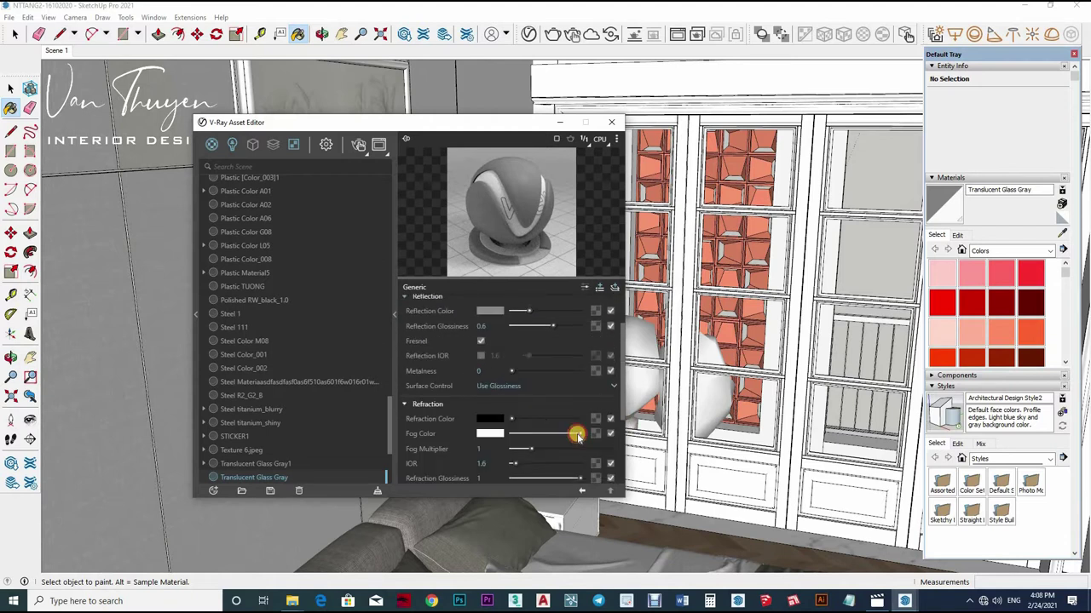
scroll(536, 380, "up", 1)
left_click_drag(552, 383, 539, 383)
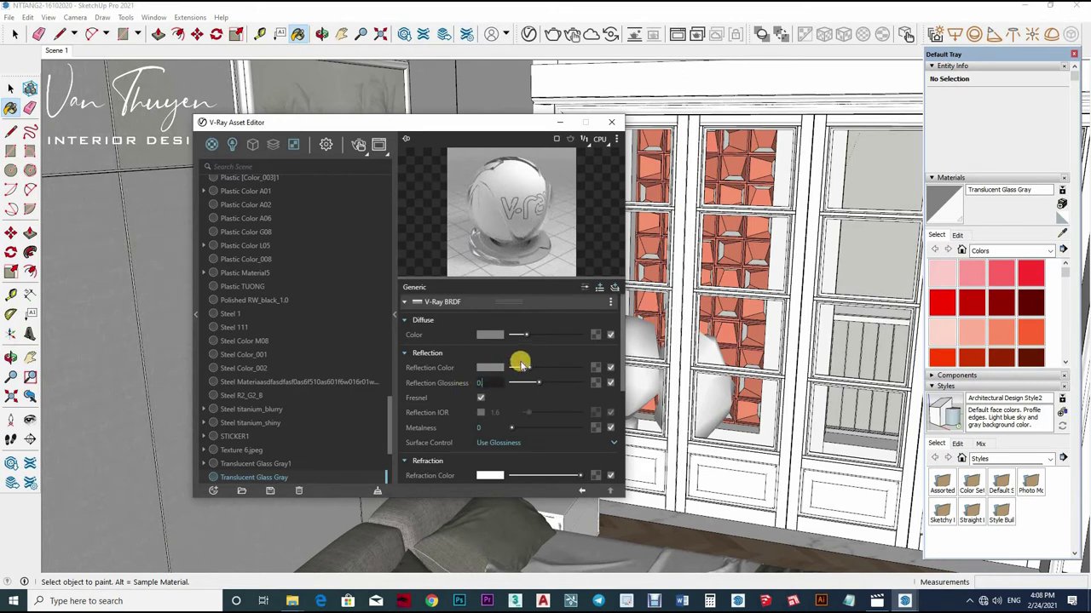
type(".5")
key("Return")
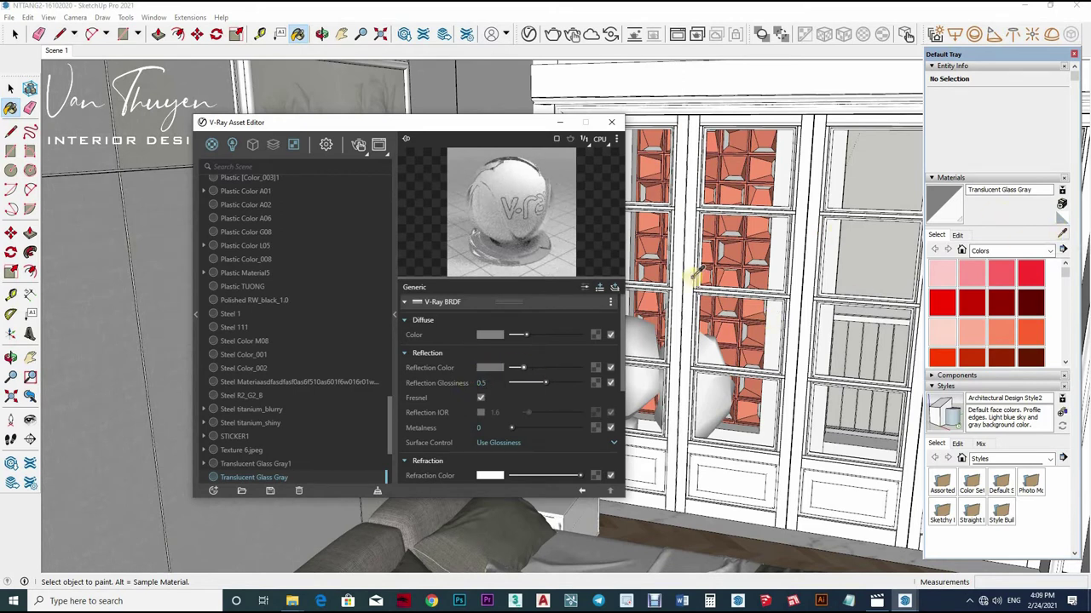
left_click(754, 314, "alt")
- Add an Emissive layer at intensity 30 to the ceiling disk's Emissive Color C04
scroll(722, 308, "down", 1)
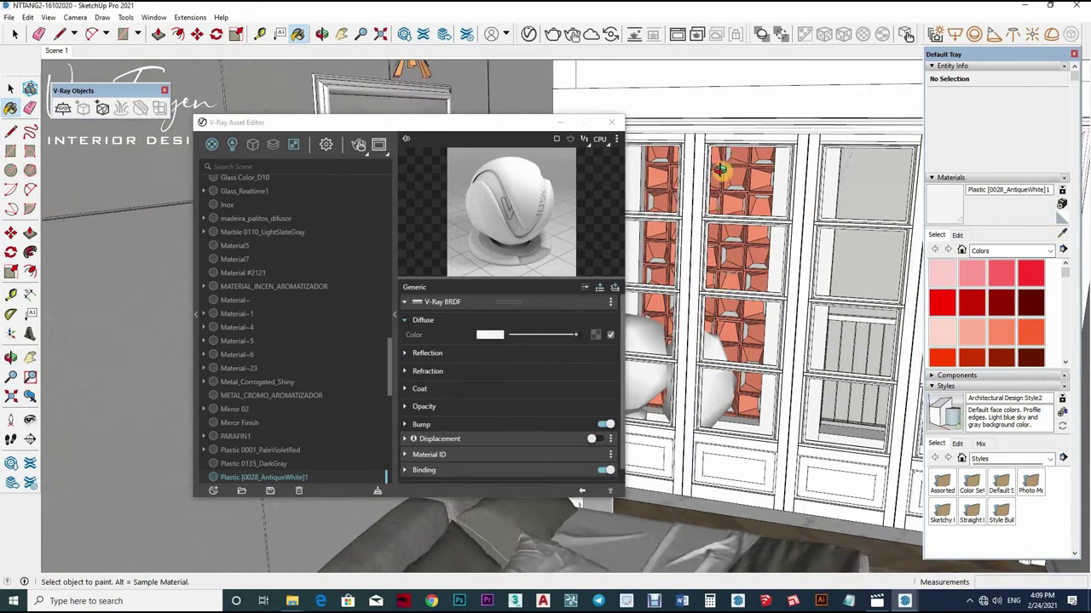
middle_click_drag(720, 169, 769, 309)
scroll(871, 285, "up", 3)
key("space")
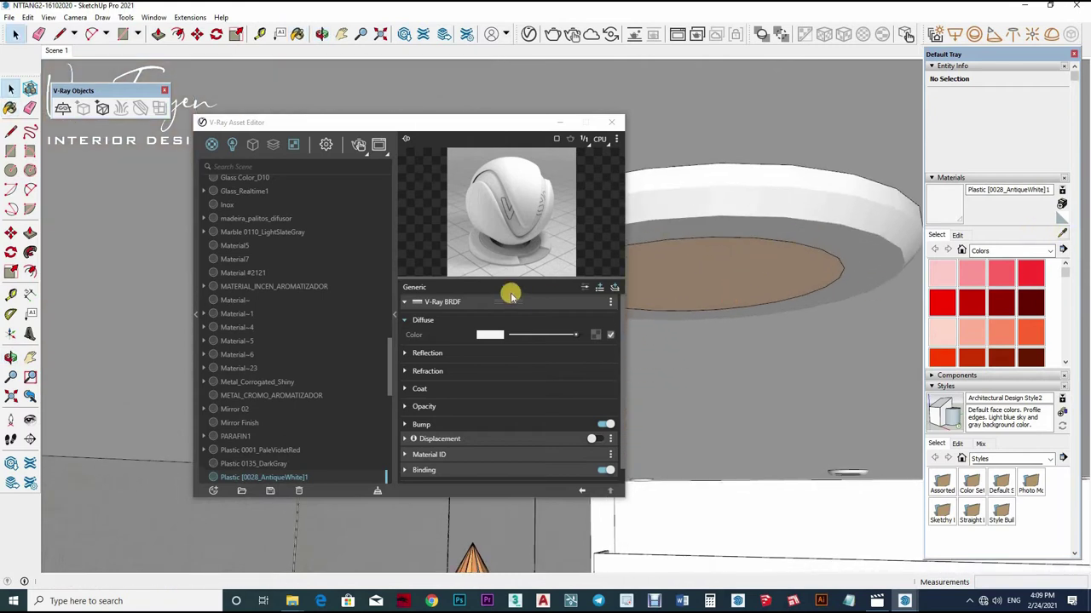
key("b")
left_click(472, 353)
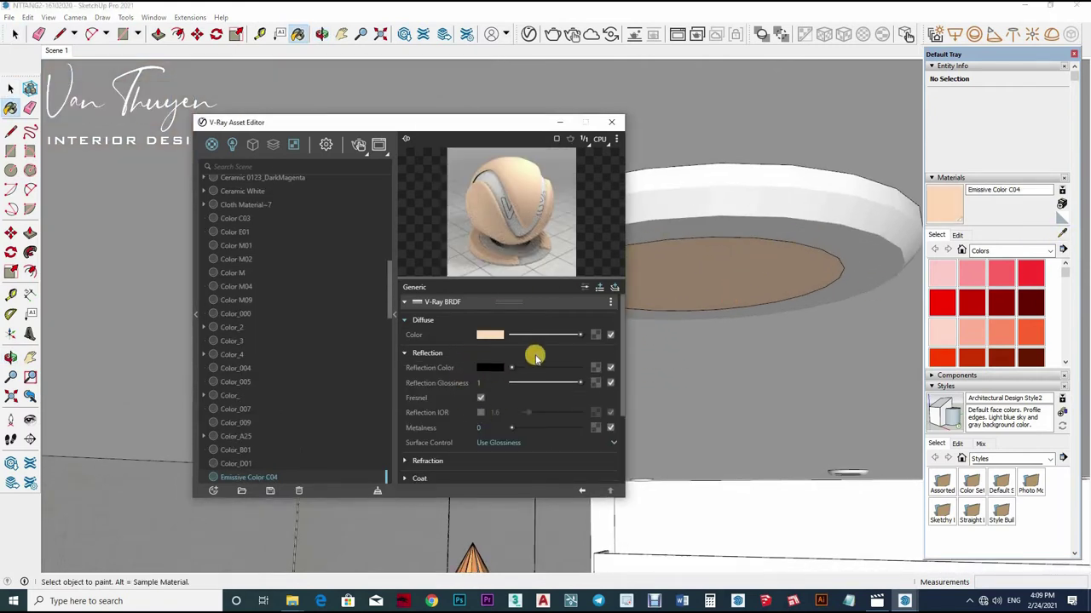
left_click(599, 287)
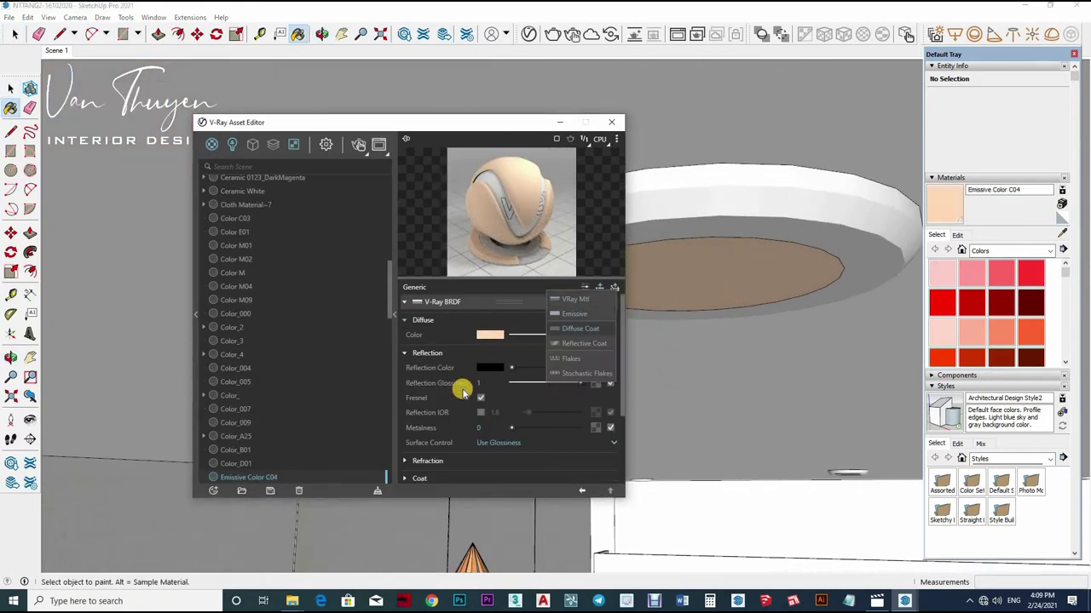
left_click(580, 324)
left_click(473, 333)
type("30")
key("Return")
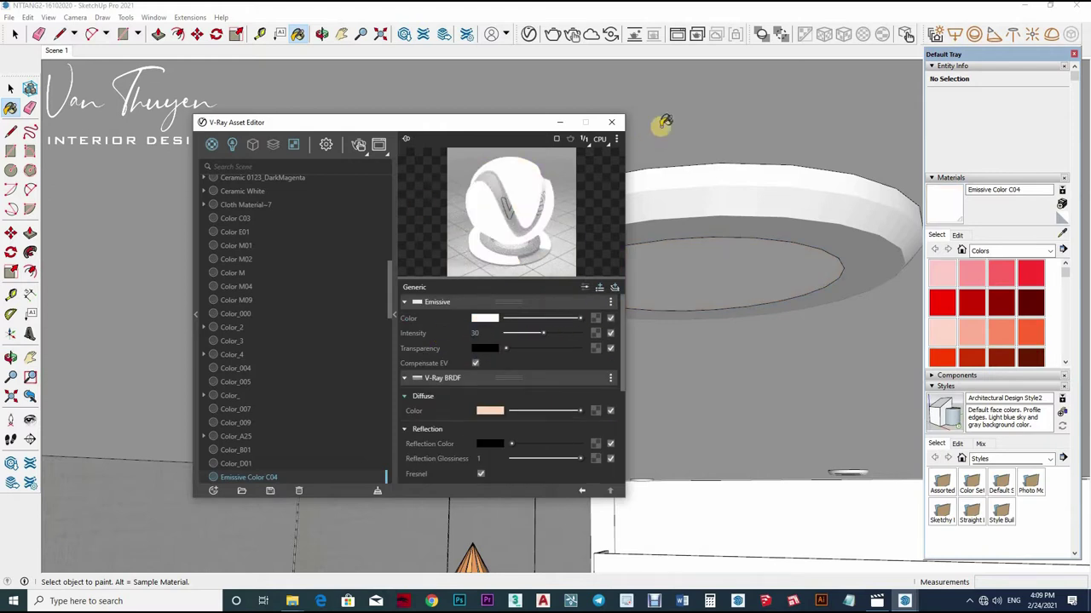
- Select the ceiling ring geometry and start adding an IES light from a file
key("space")
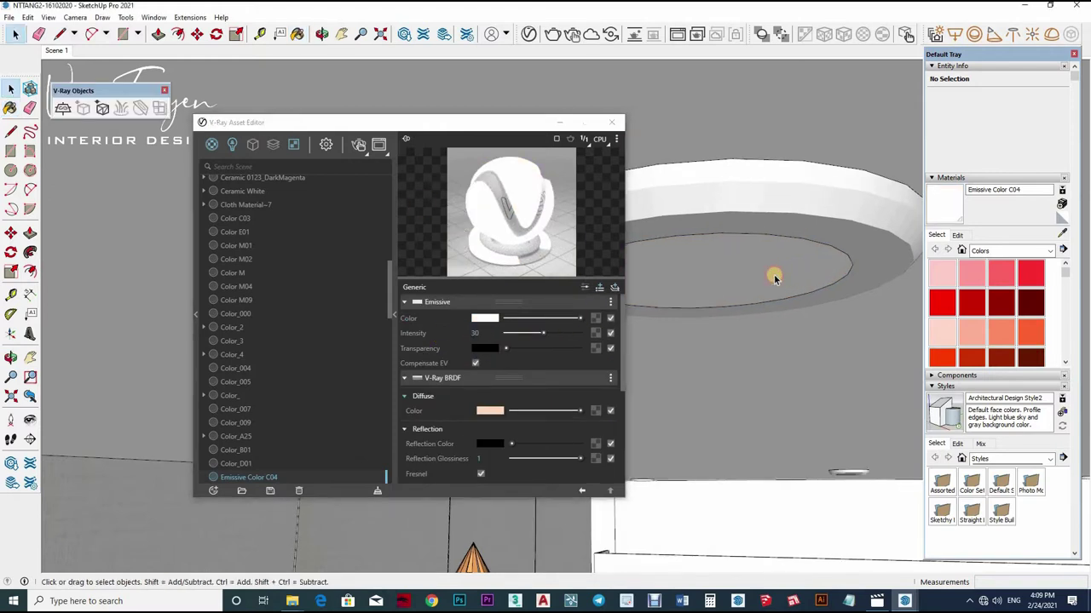
triple_click(777, 266)
left_click(692, 47)
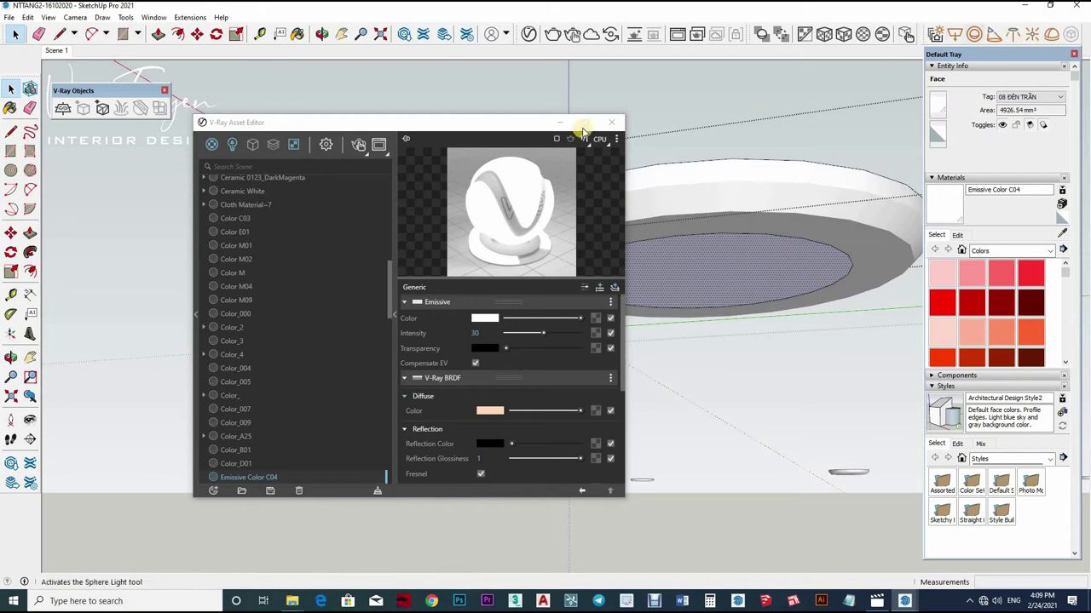
scroll(412, 365, "down", 3)
- Load the 30.IES profile from F:\All Lession and Symbol\Sketchup Lesson\Sketchup Vray Net\IES LIGHT\ies
scroll(412, 364, "down", 1)
left_click(407, 374)
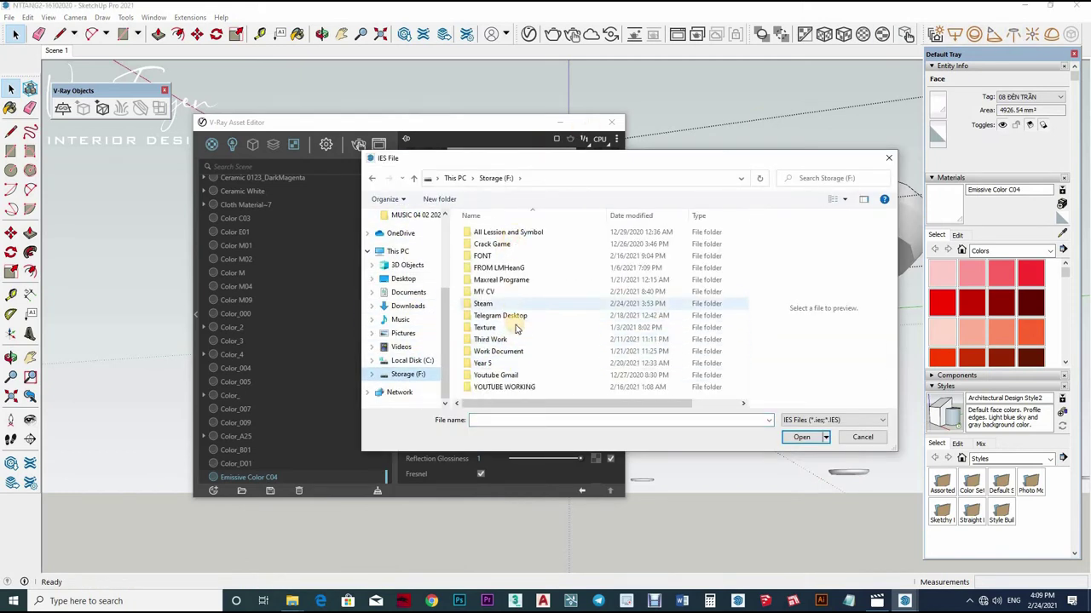
double_click(508, 232)
scroll(511, 367, "down", 3)
double_click(512, 366)
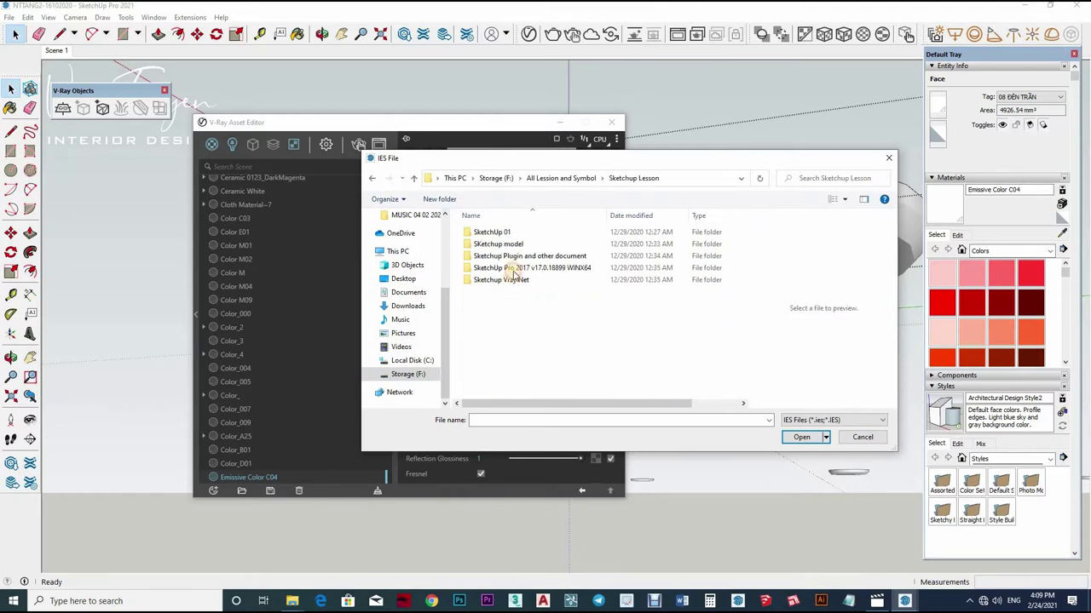
double_click(499, 280)
double_click(489, 244)
double_click(482, 232)
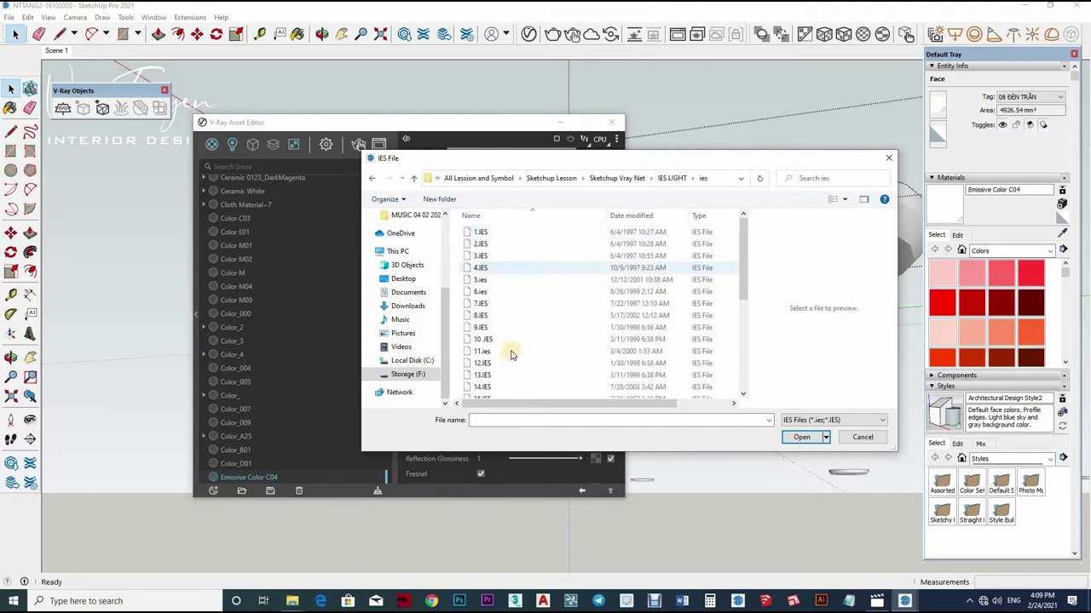
scroll(477, 353, "down", 5)
left_click(482, 392)
left_click(796, 438)
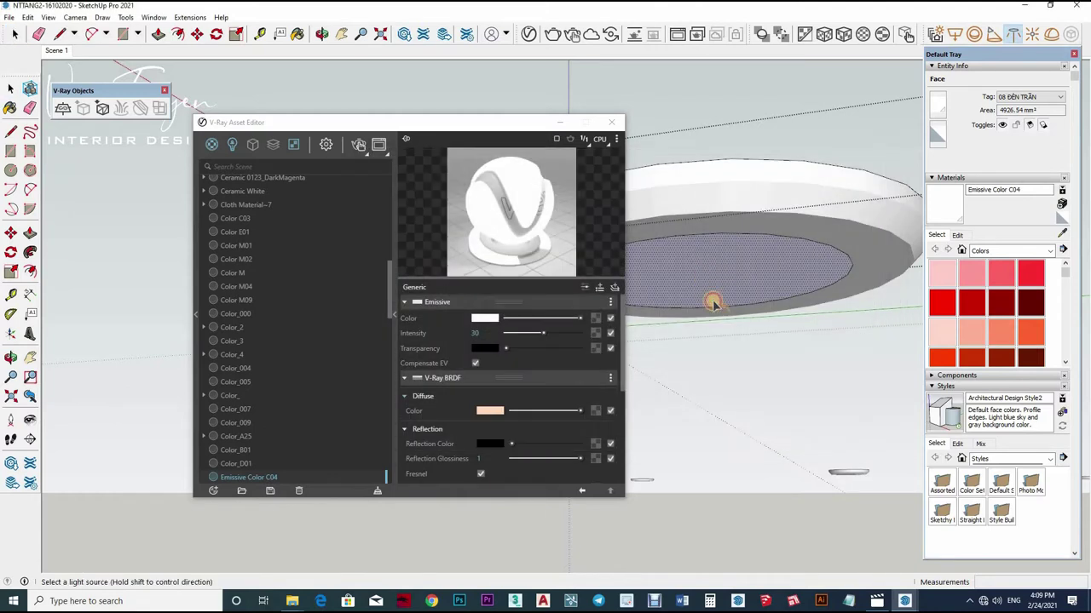
- Place the IES light under the ceiling disk with a custom intensity of 25000
left_click(755, 334)
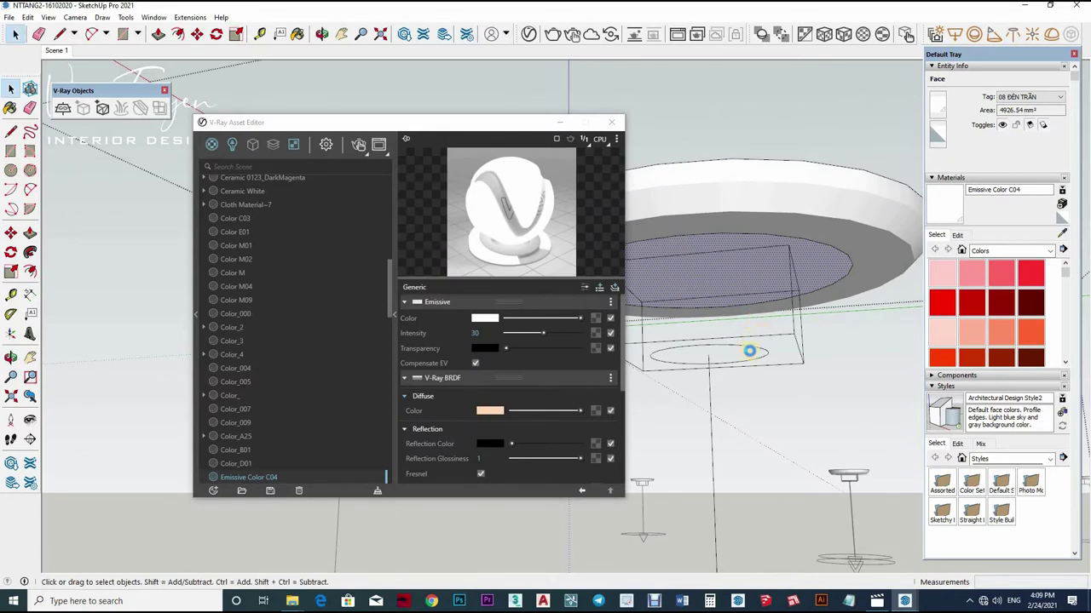
left_click(751, 340)
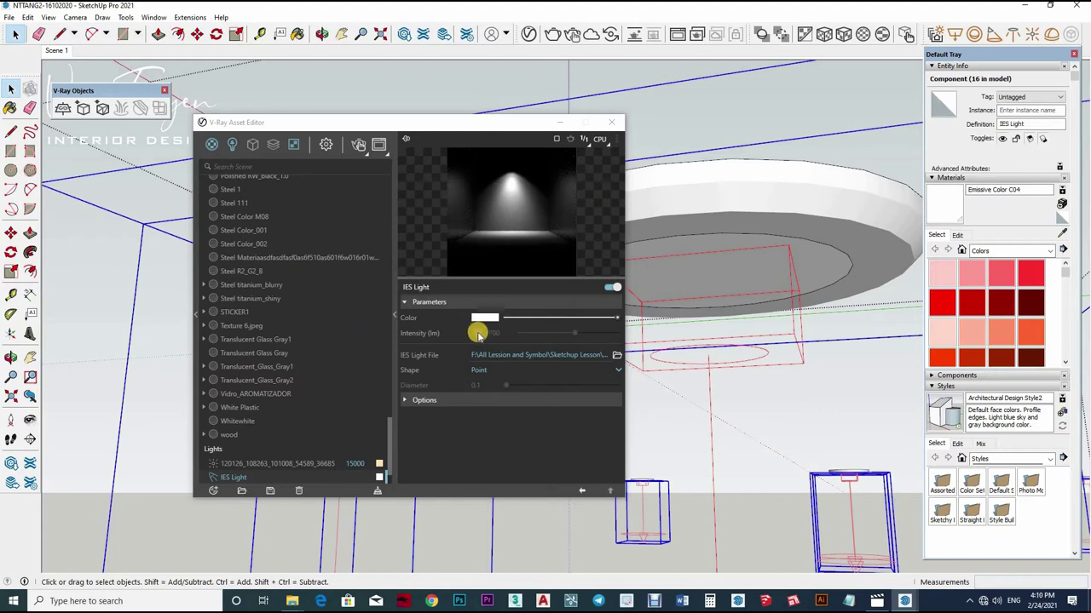
left_click(476, 332)
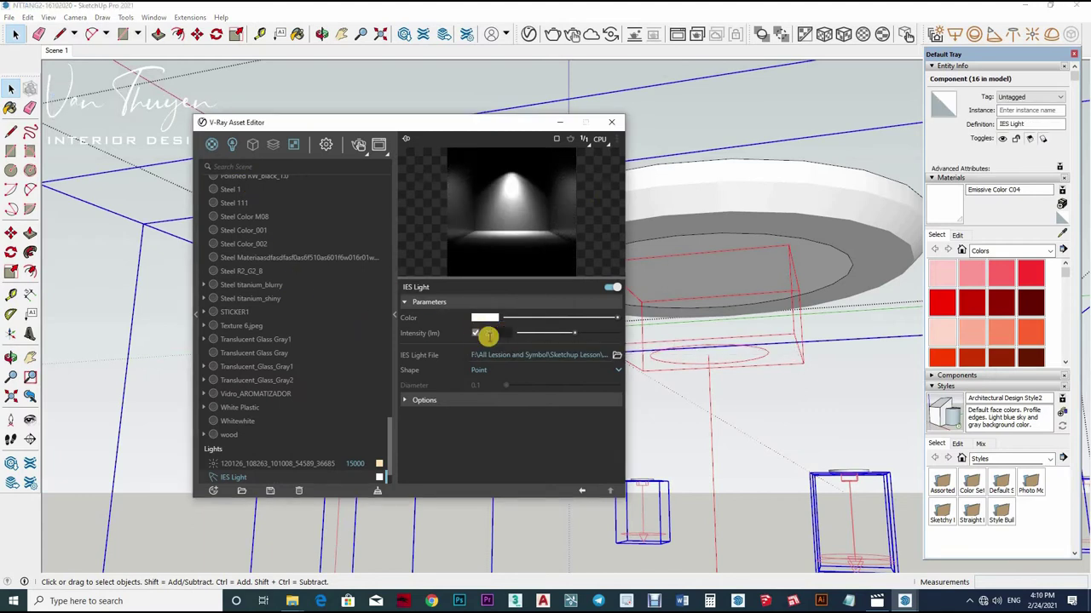
key("Return")
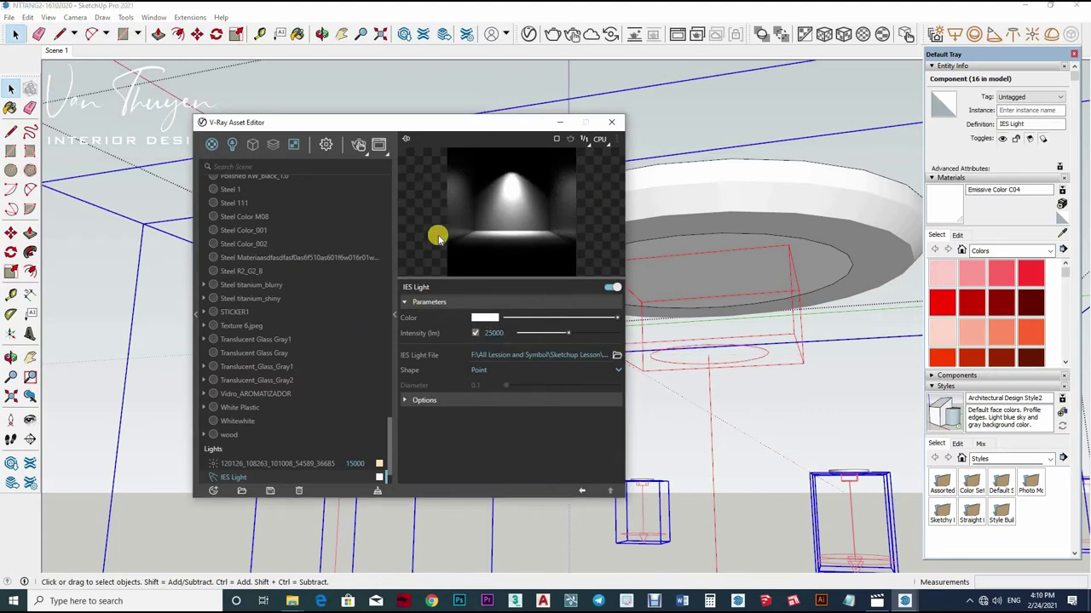
- Tint the IES light pale peach and open the V-Ray render settings
left_click(484, 317)
left_click(525, 235)
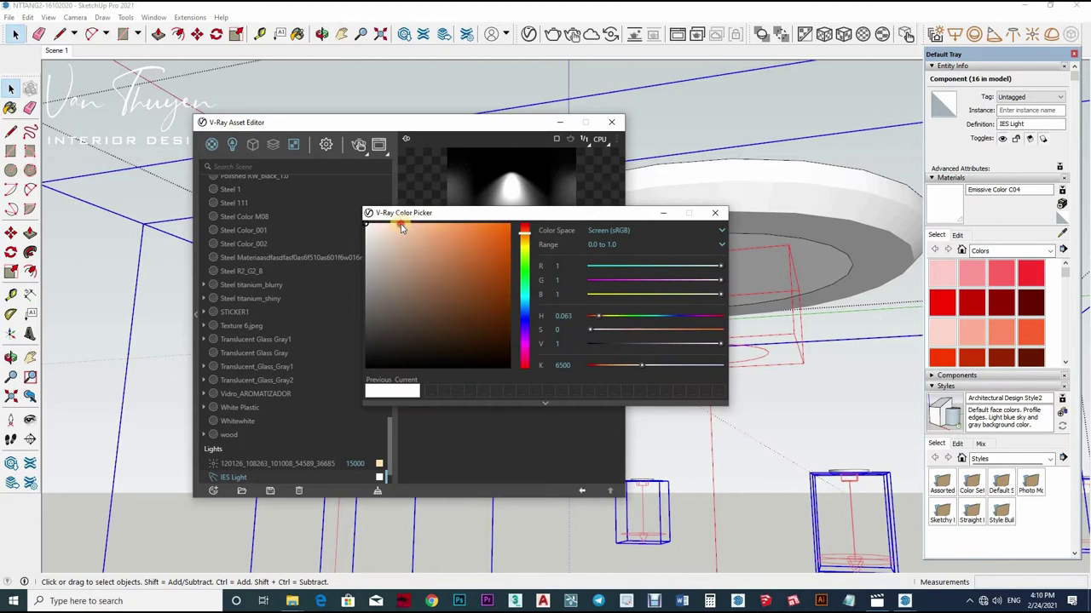
left_click(401, 227)
left_click(715, 213)
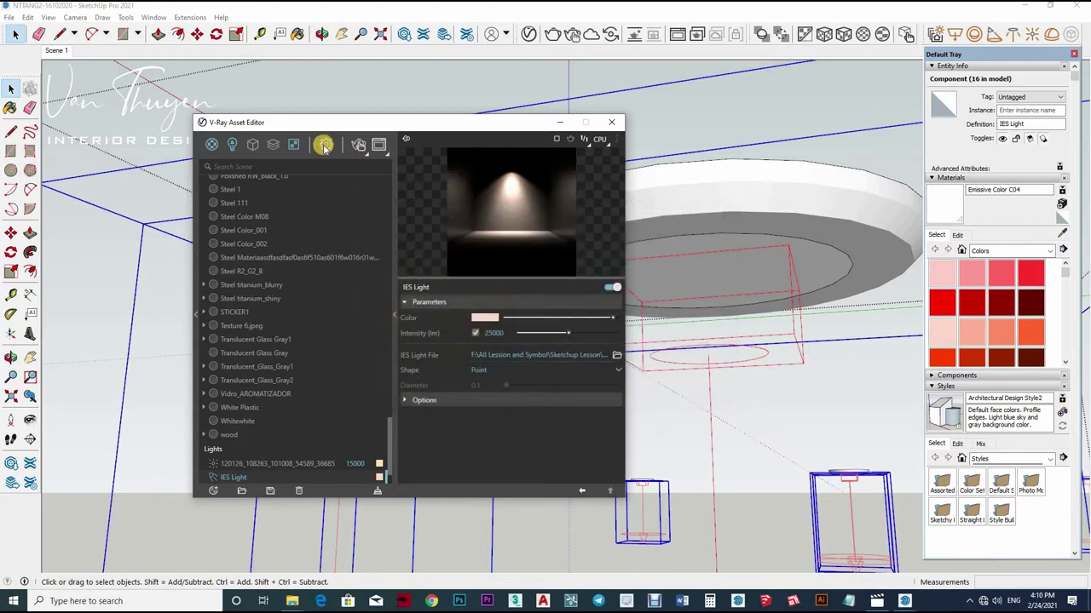
left_click(325, 144)
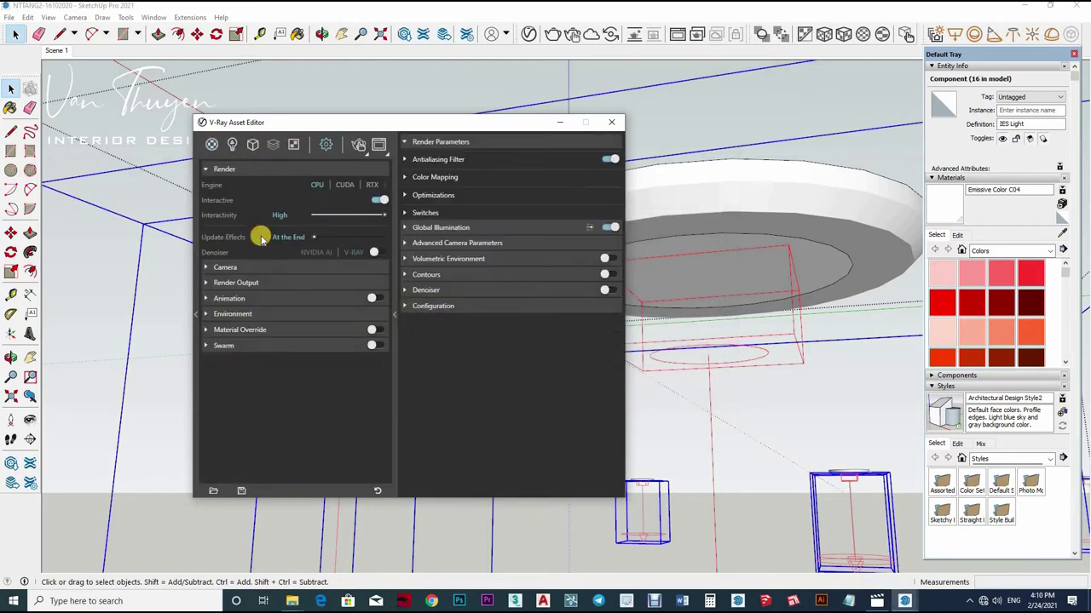
- Check the SunLight's parameters, close the V-Ray Asset Editor and deselect everything
left_click(290, 225)
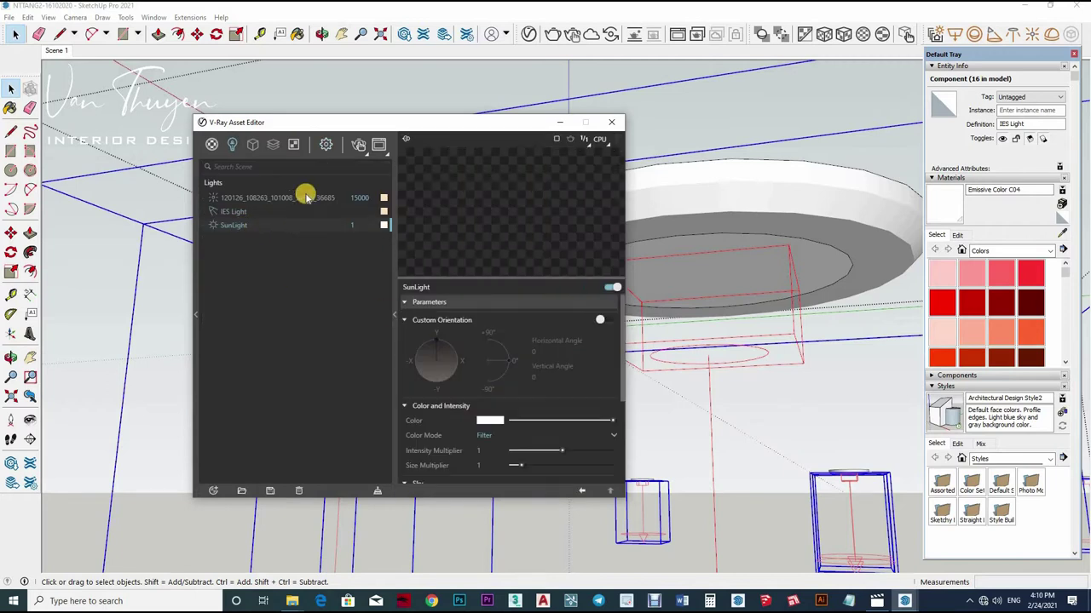
left_click(610, 122)
left_click(607, 433)
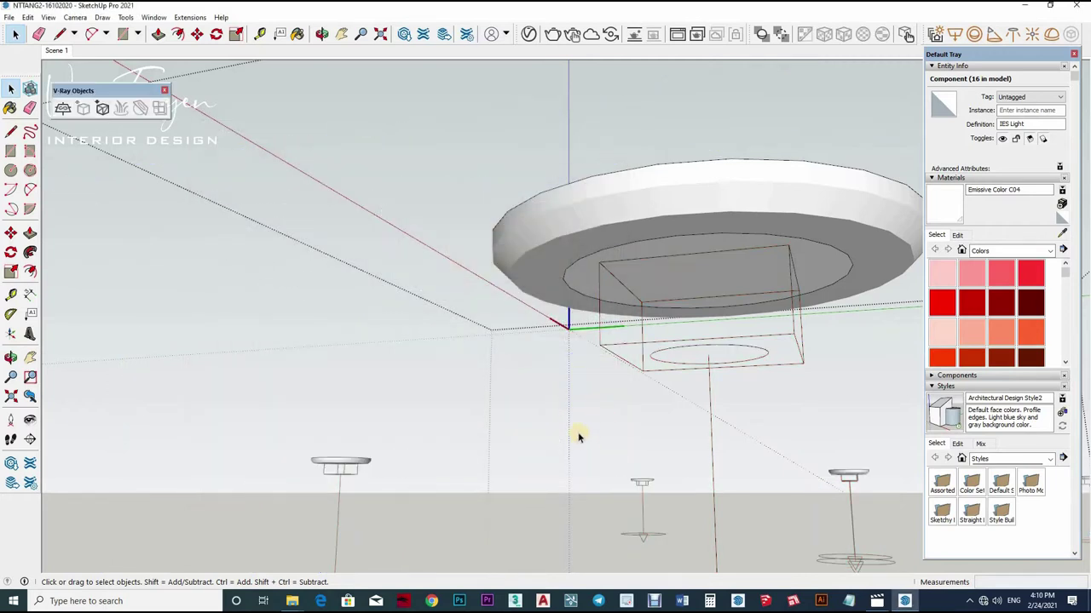
- Orbit out to an exterior view looking down onto the balcony
mouse_move(537, 290)
middle_mouse_down()
mouse_move(756, 380)
mouse_move(560, 377)
middle_mouse_up()
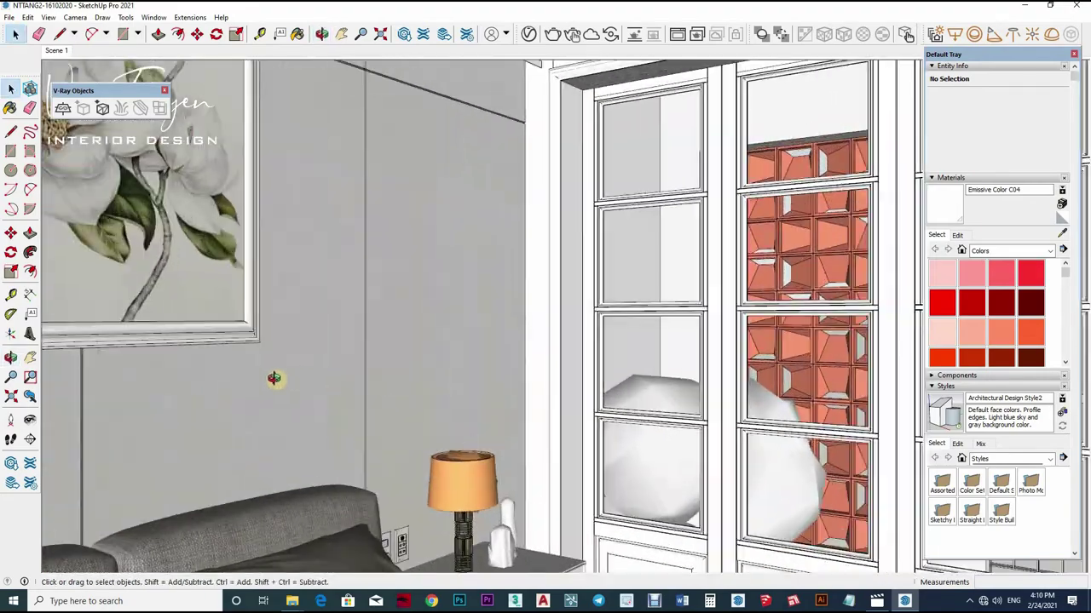
scroll(560, 377, "down", 3)
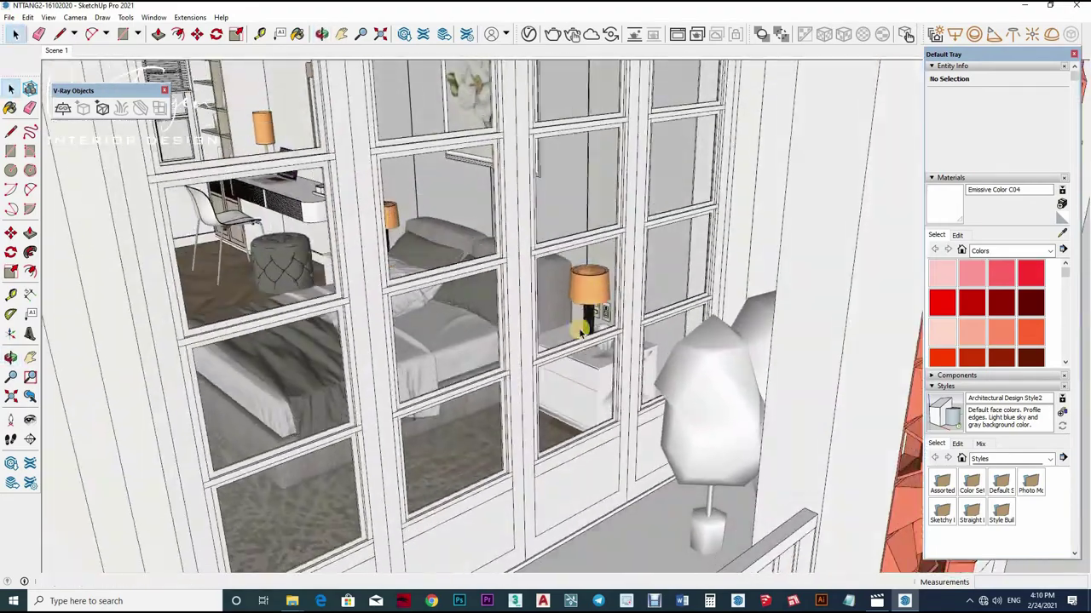
scroll(560, 377, "down", 3)
mouse_move(560, 378)
middle_mouse_down()
mouse_move(165, 94)
mouse_move(94, 106)
middle_mouse_up()
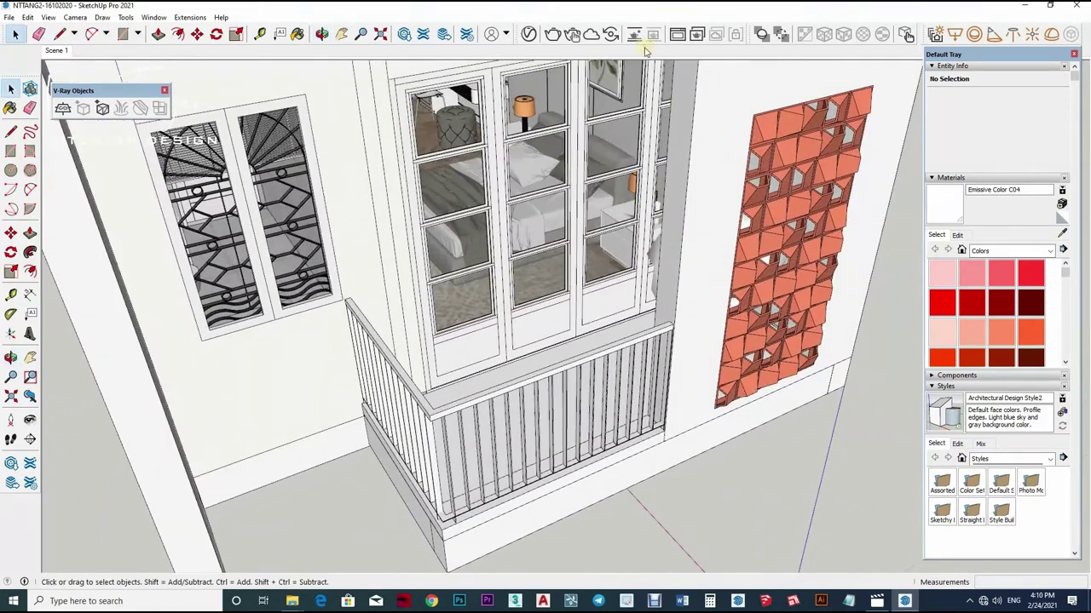
middle_click_drag(587, 403, 618, 395)
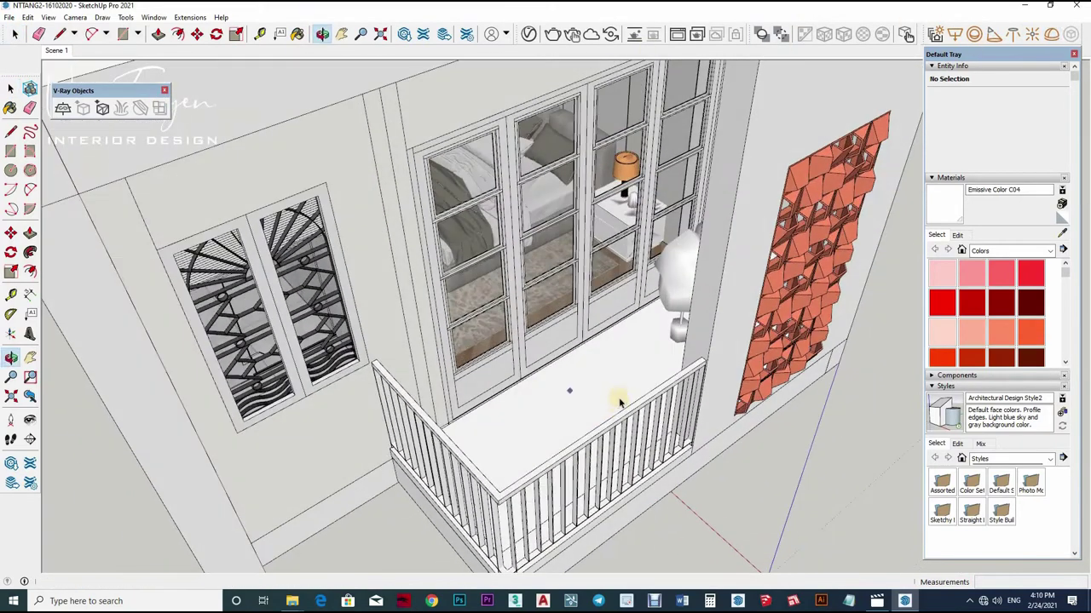
- Select the Dome Light on the balcony and shrink its box to a narrow strip
left_click(635, 423)
key("s")
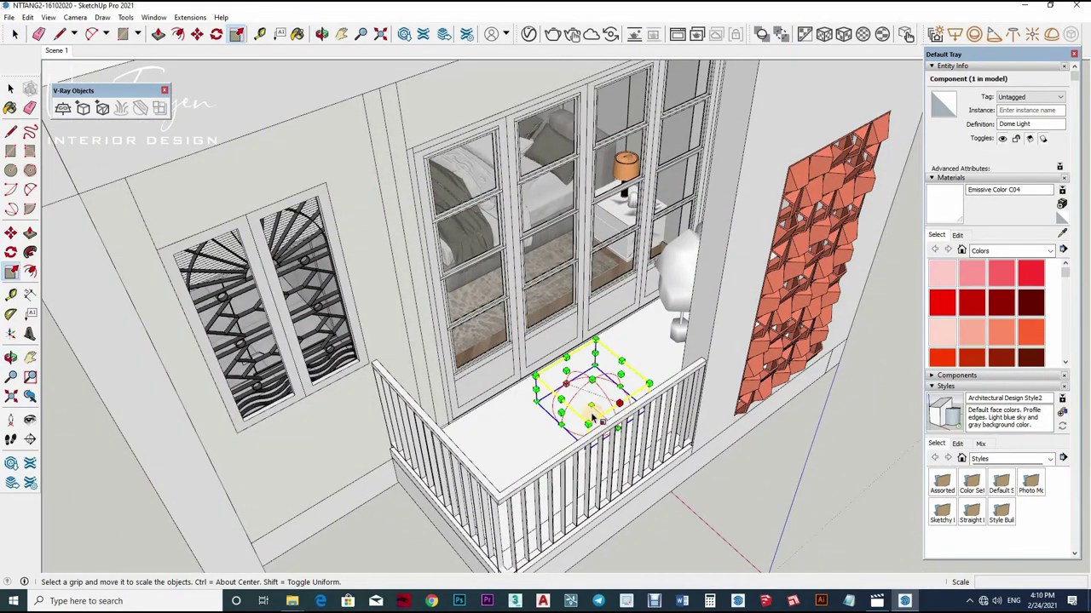
left_click_drag(596, 414, 572, 408)
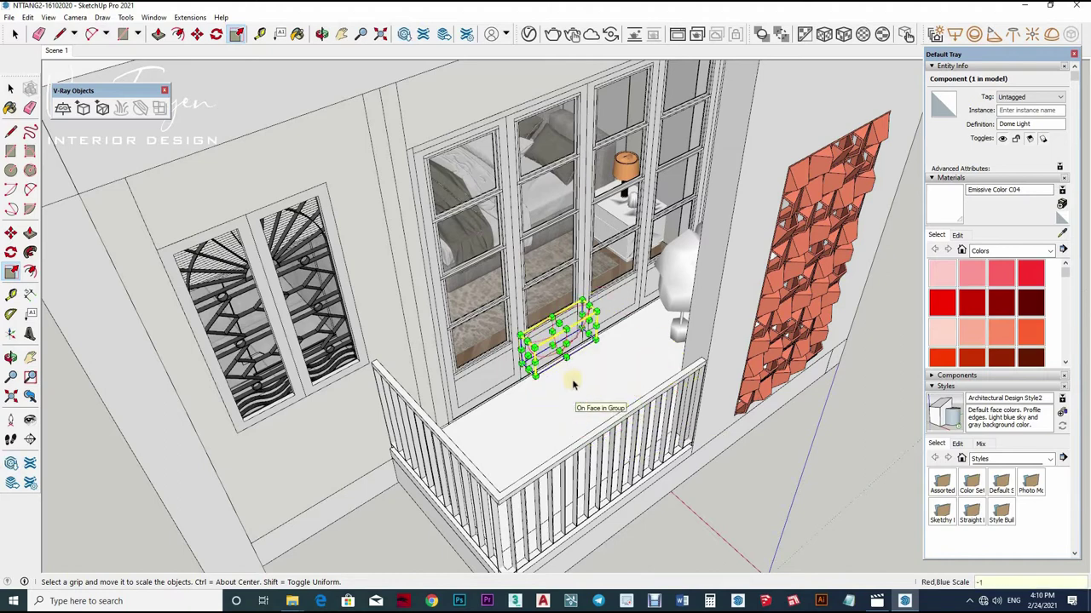
key("space")
scroll(616, 372, "up", 3)
middle_click_drag(662, 440, 622, 415)
scroll(623, 414, "down", 2)
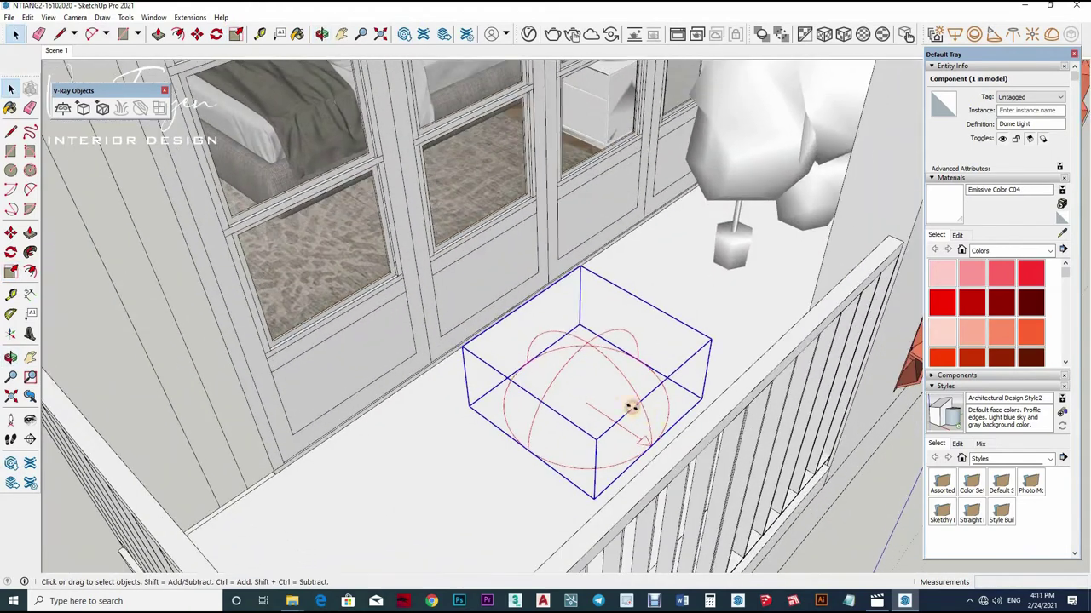
- Scale the dome-light box down lengthwise and move it nearer the railing
key("s")
left_click_drag(628, 409, 625, 403)
left_click_drag(575, 440, 414, 421)
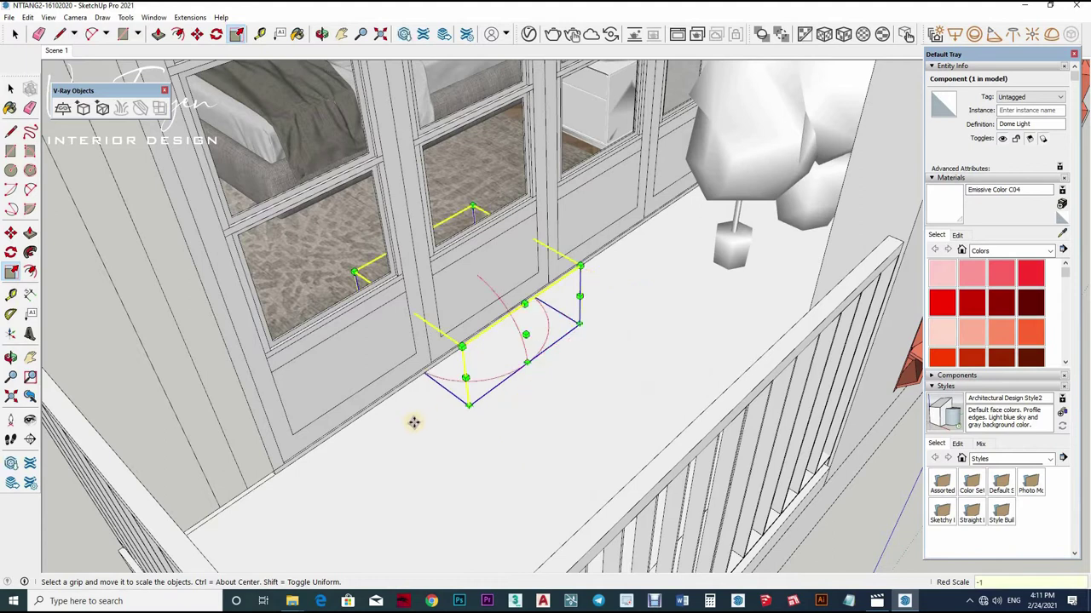
key("m")
left_click_drag(536, 523, 638, 446)
key("space")
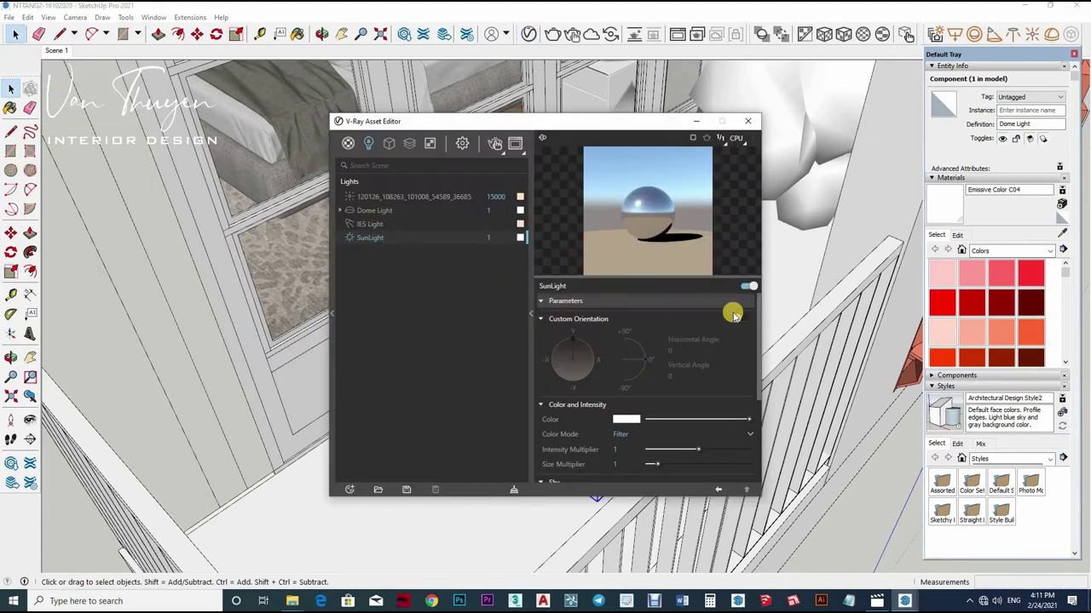
- Load an HDRI sky image into the Dome Light's Color/Texture HDR slot
left_click(599, 309)
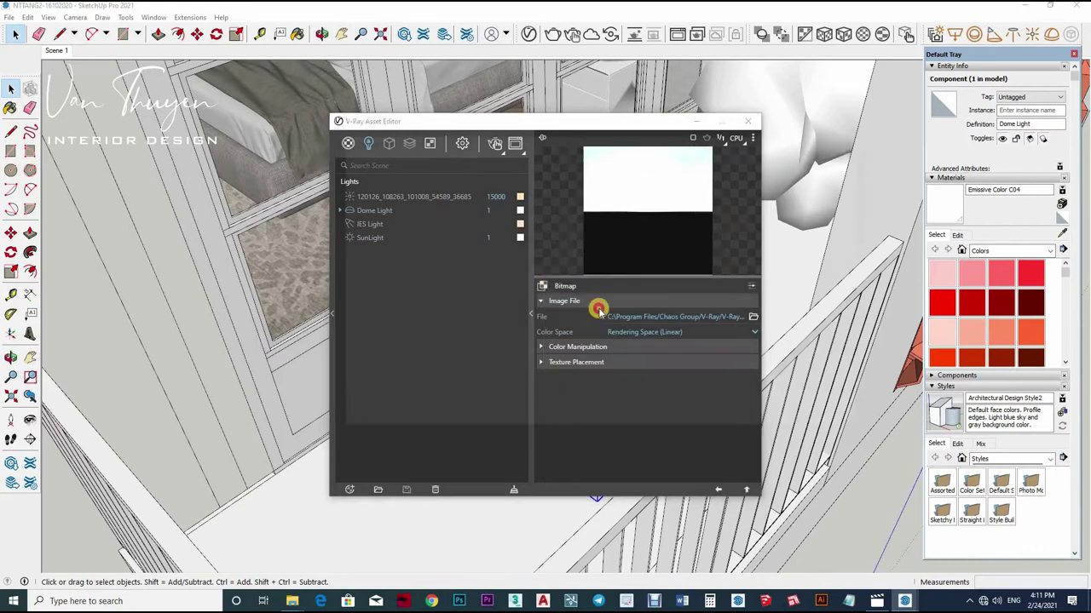
left_click(599, 309)
double_click(531, 349)
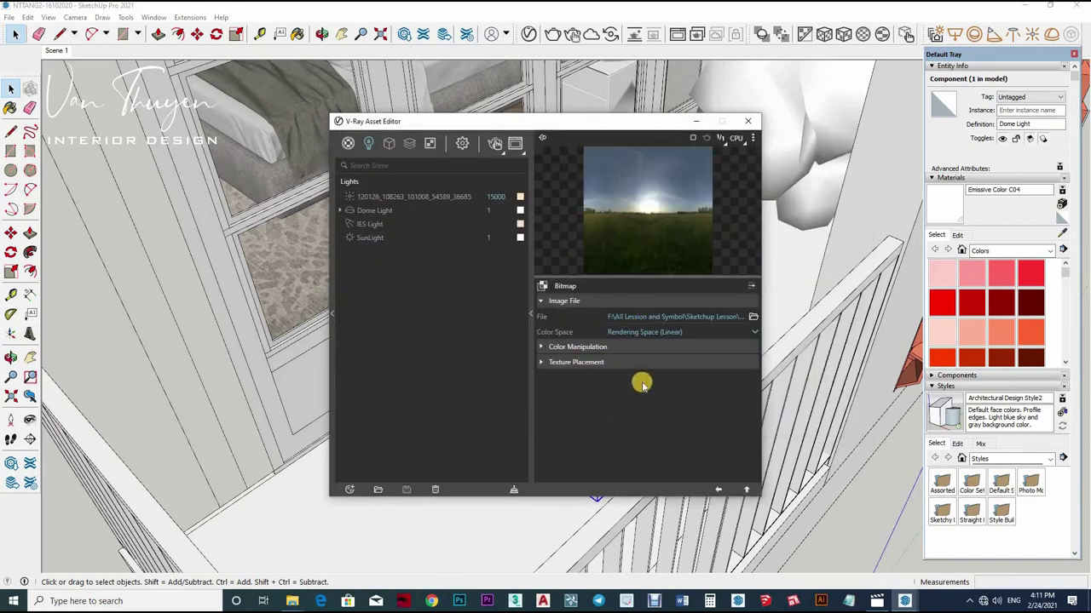
left_click(626, 362)
left_click(697, 461)
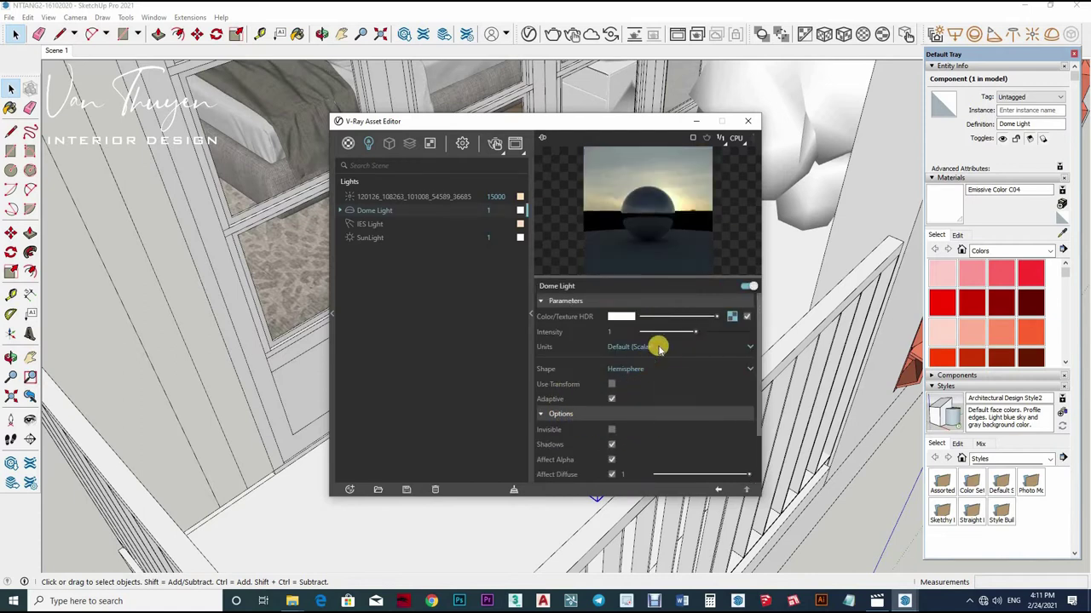
- Keep units at Default (Scalar), make the Dome Light a Sphere, and close the editor
left_click(620, 349)
left_click(637, 387)
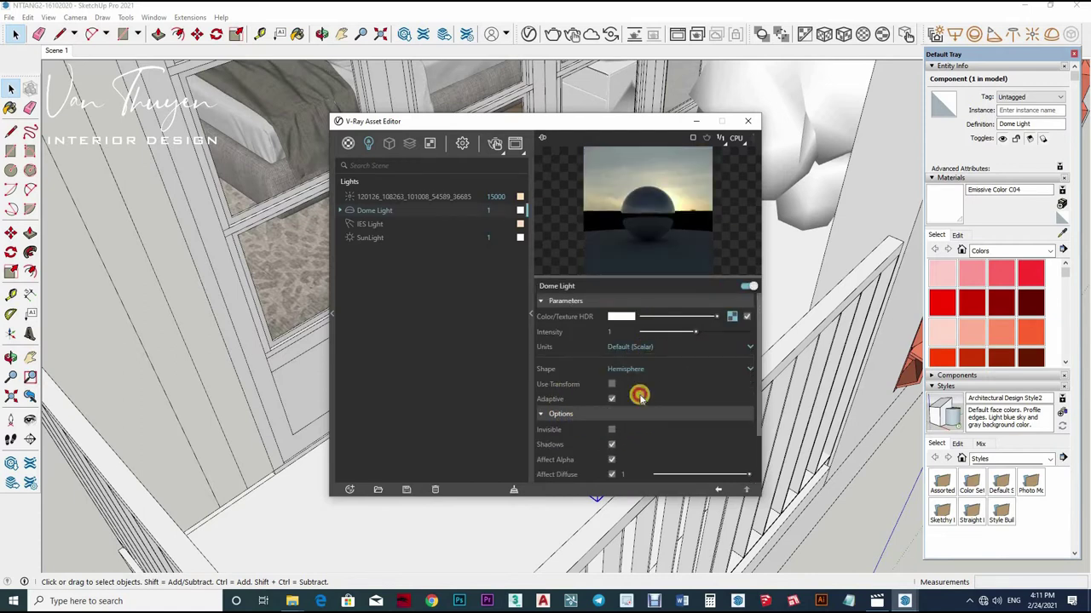
left_click(639, 369)
left_click(618, 398)
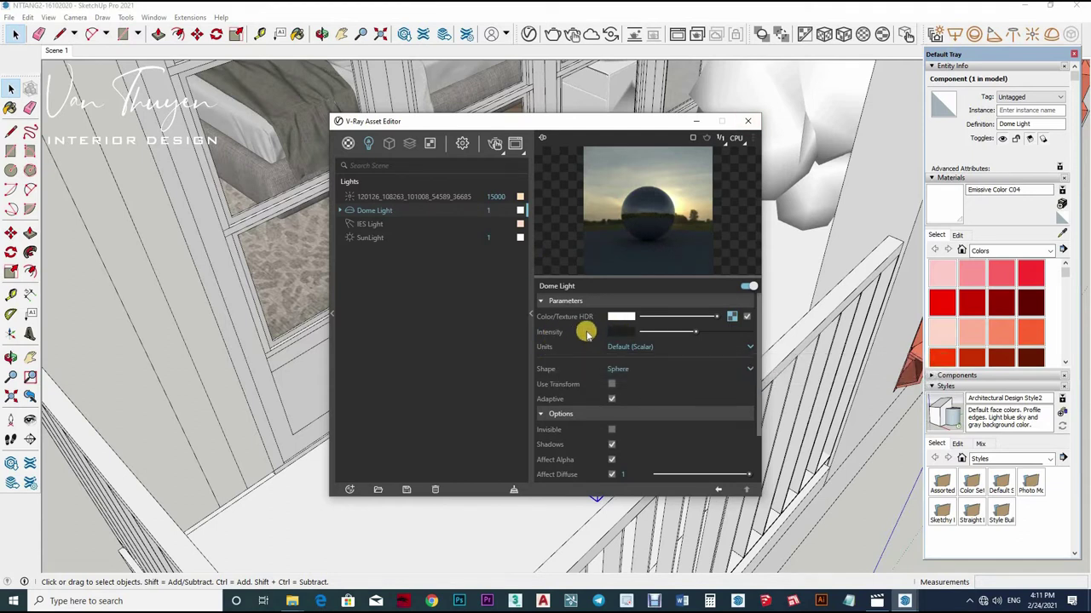
left_click(748, 121)
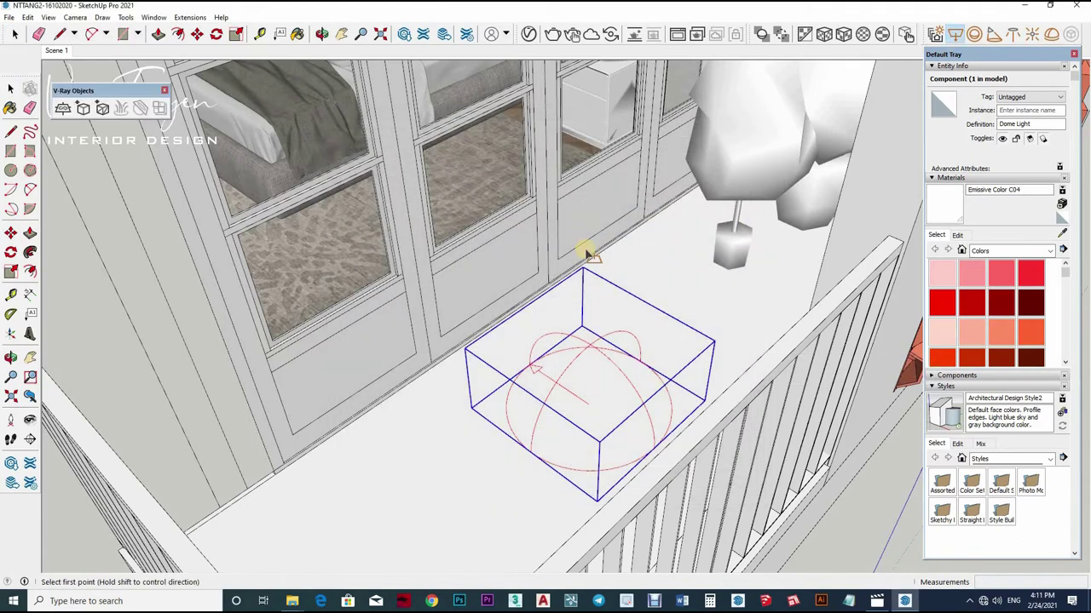
- Select the Rectangle Light above the balcony doors and squash it vertically to about 0.23
mouse_move(585, 245)
middle_mouse_down()
mouse_move(580, 213)
mouse_move(511, 162)
middle_mouse_up()
scroll(469, 133, "up", 3)
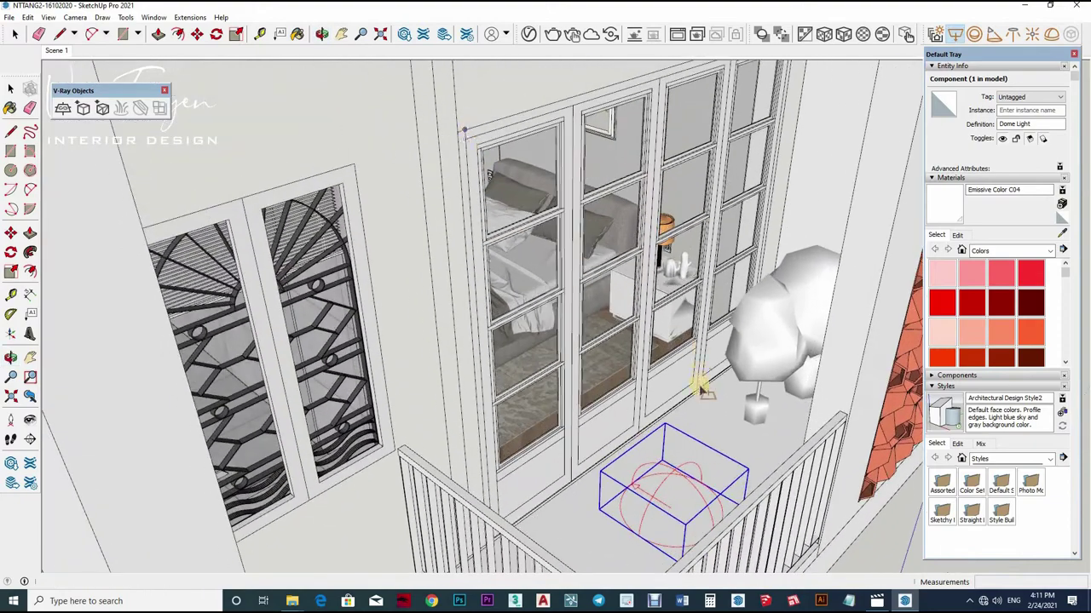
mouse_move(775, 317)
middle_mouse_down()
mouse_move(755, 370)
mouse_move(674, 212)
mouse_move(546, 469)
mouse_move(591, 537)
mouse_move(564, 517)
mouse_move(780, 244)
mouse_move(767, 315)
mouse_move(801, 375)
middle_mouse_up()
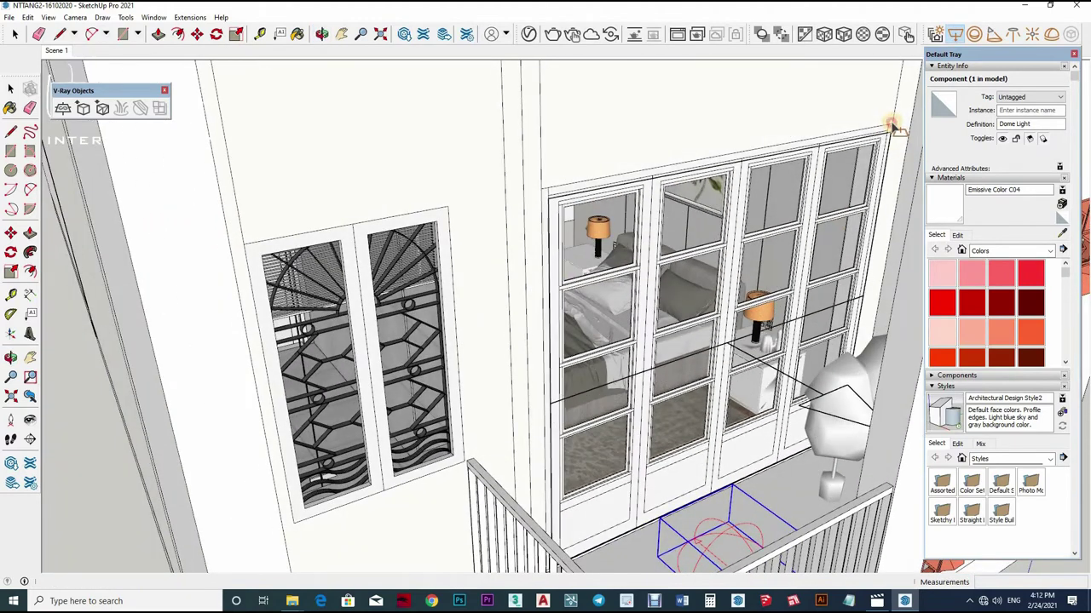
key("space")
left_click(810, 388)
key("s")
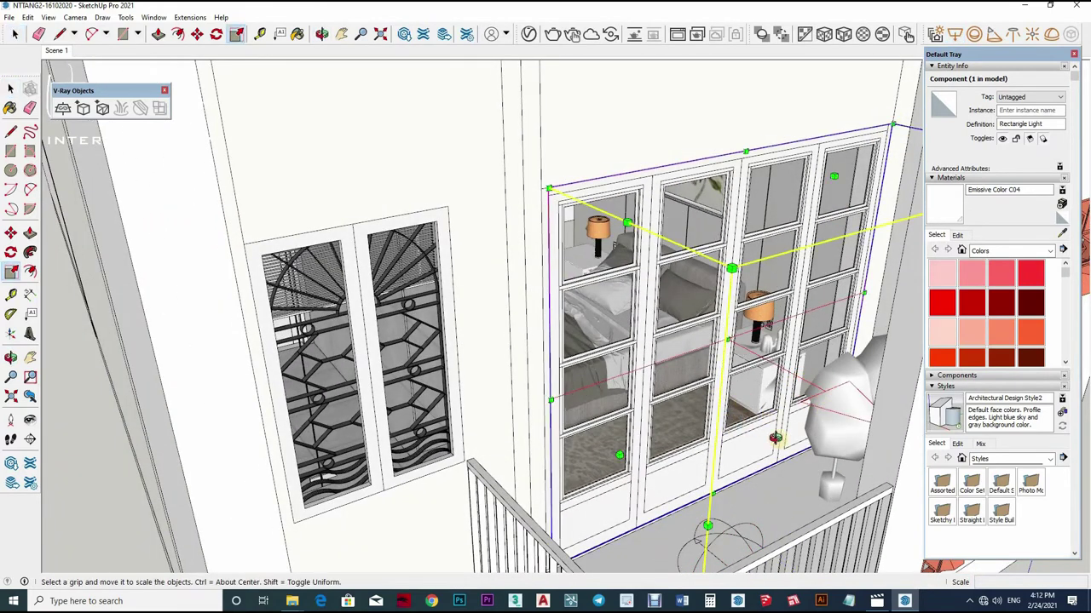
mouse_move(774, 415)
middle_mouse_down()
mouse_move(723, 435)
mouse_move(730, 414)
middle_mouse_up()
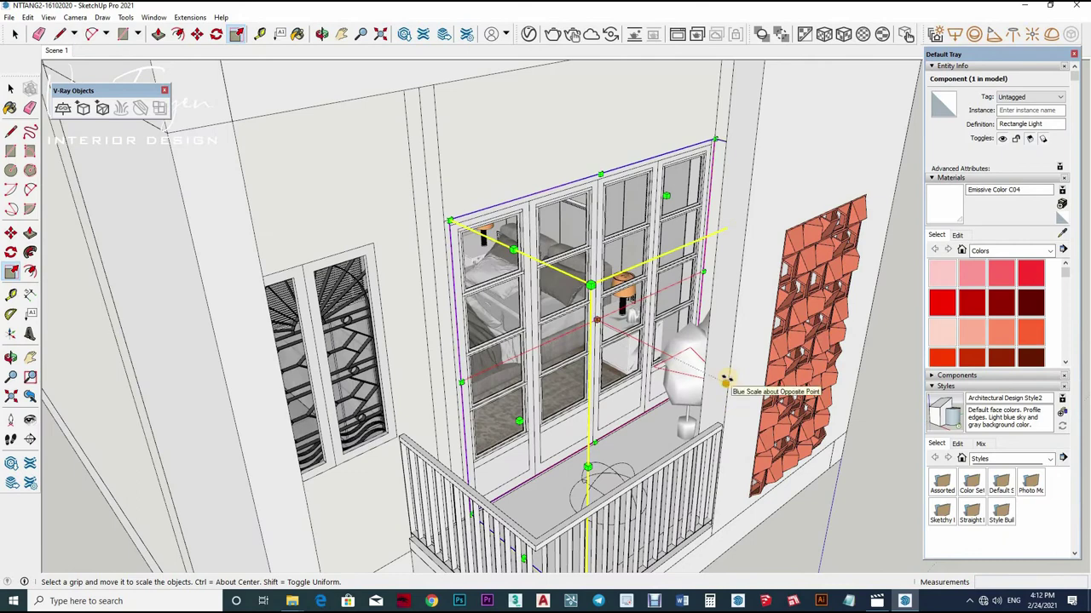
key("alt+x")
left_click_drag(725, 383, 675, 358)
key("alt+x")
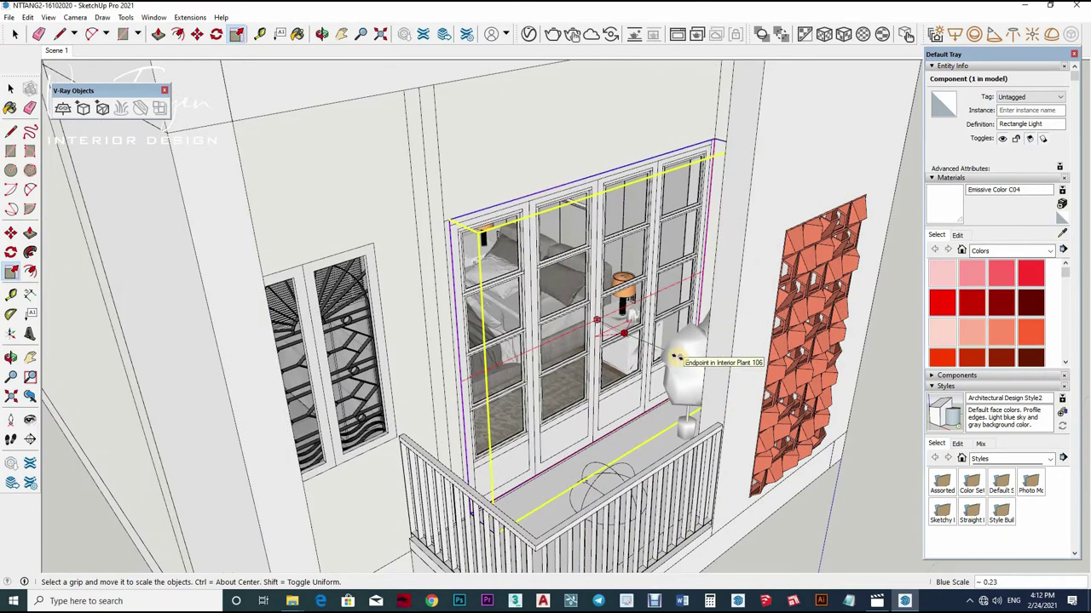
key("space")
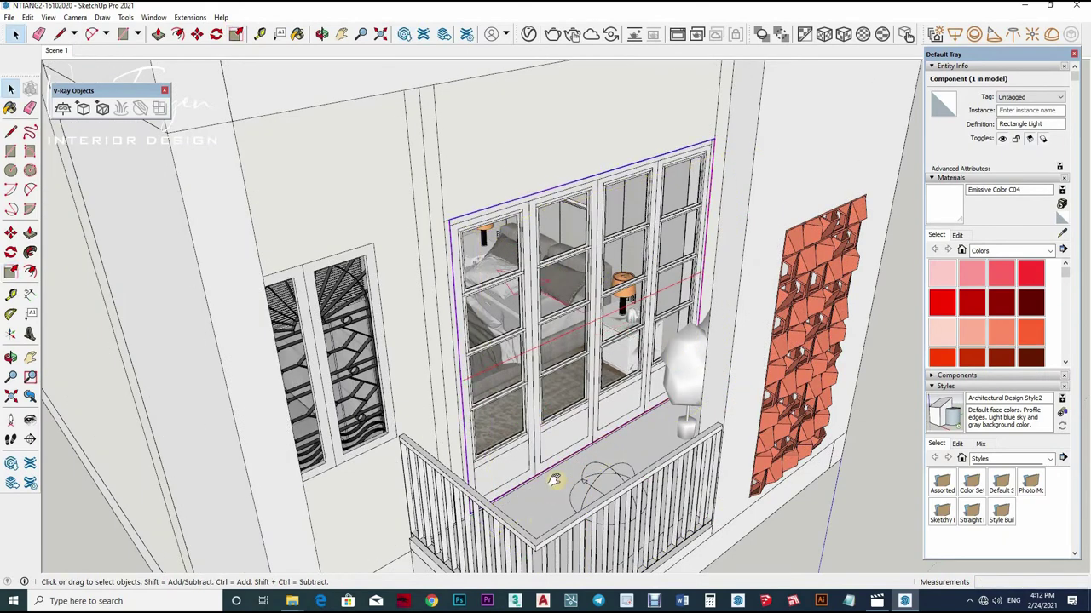
- Move the Rectangle Light into place above the doors
mouse_move(554, 477)
middle_mouse_down()
mouse_move(563, 414)
mouse_move(584, 438)
middle_mouse_up()
key("m")
left_click(582, 435)
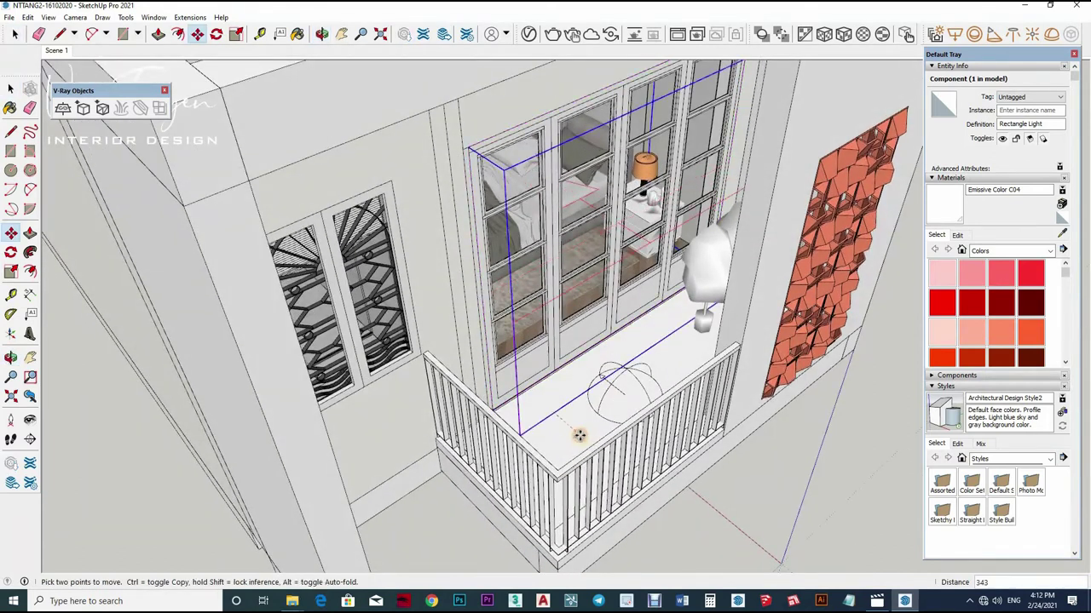
left_click(635, 399)
key("space")
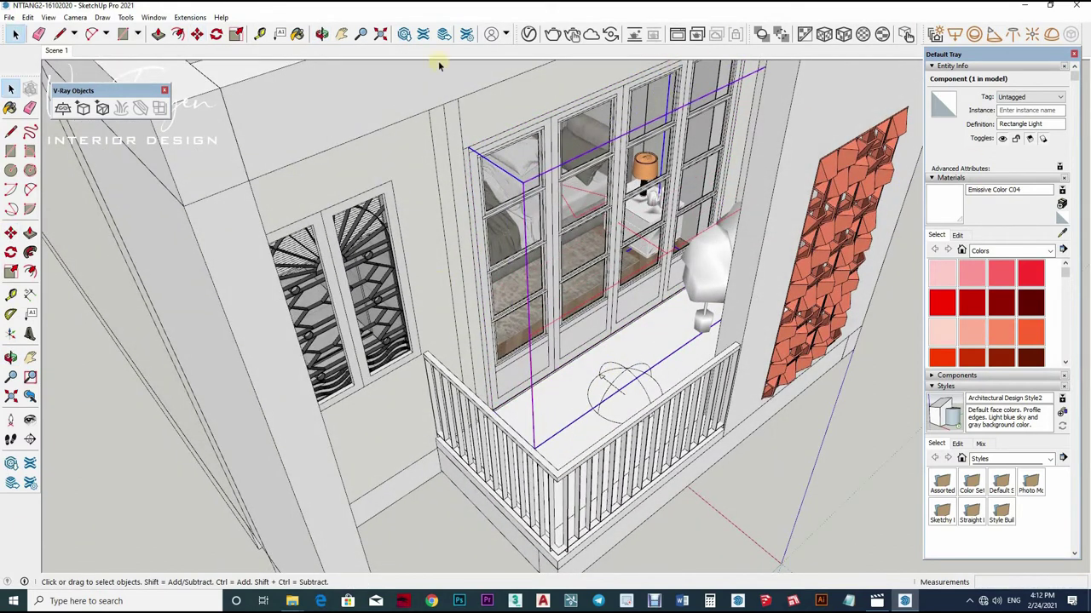
- Raise the Rectangle Light's intensity from 30 to 50
left_click(321, 34)
left_click(621, 334)
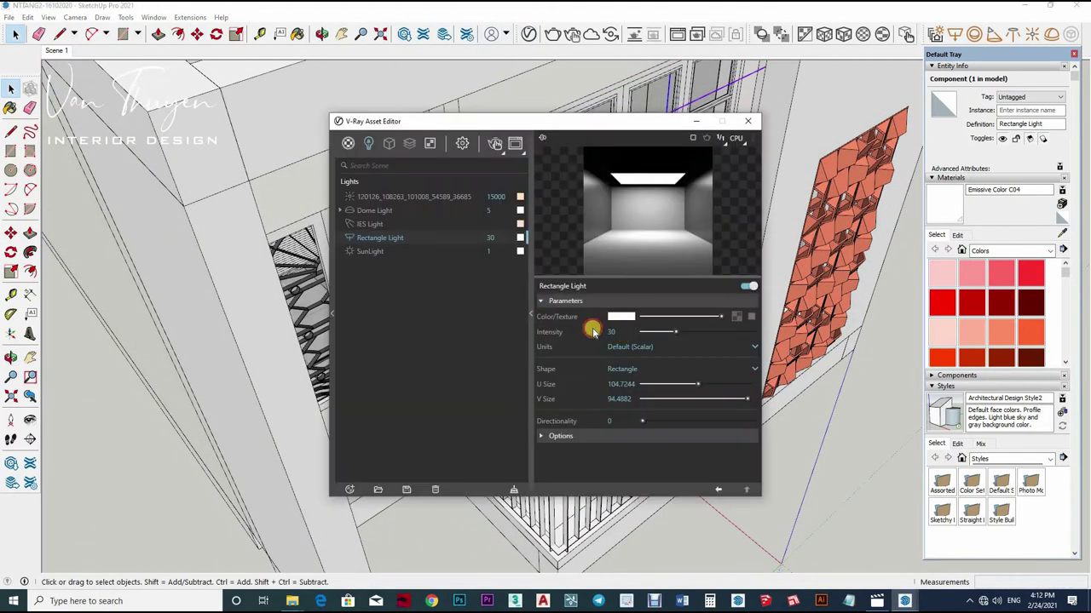
key("BackSpace")
key("BackSpace")
type("50")
key("Return")
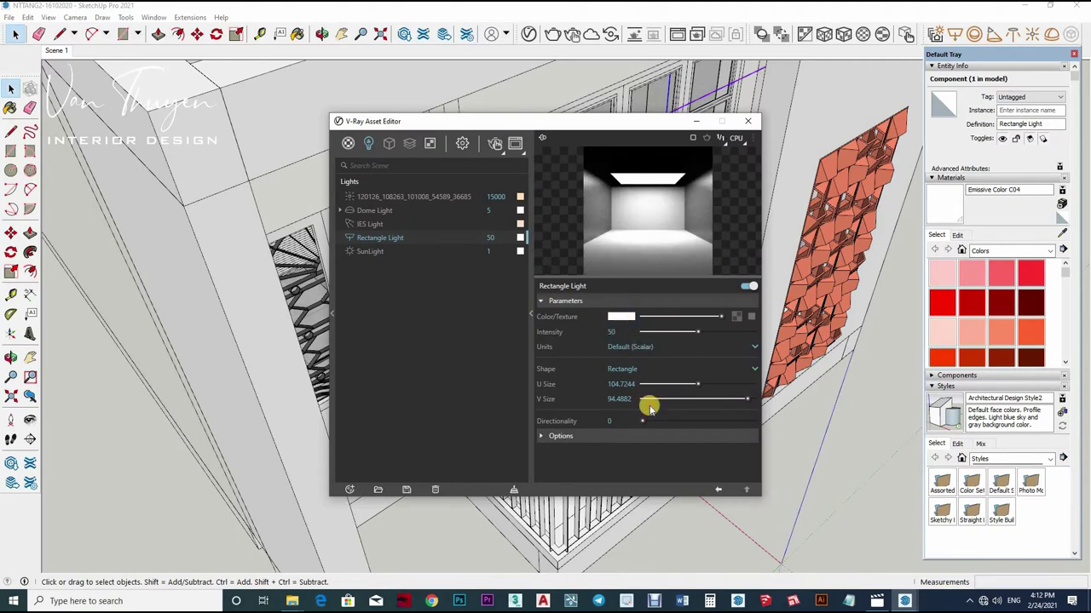
- Give the Rectangle Light a very slightly warm white tint and close the editor
left_click(615, 435)
left_click(621, 316)
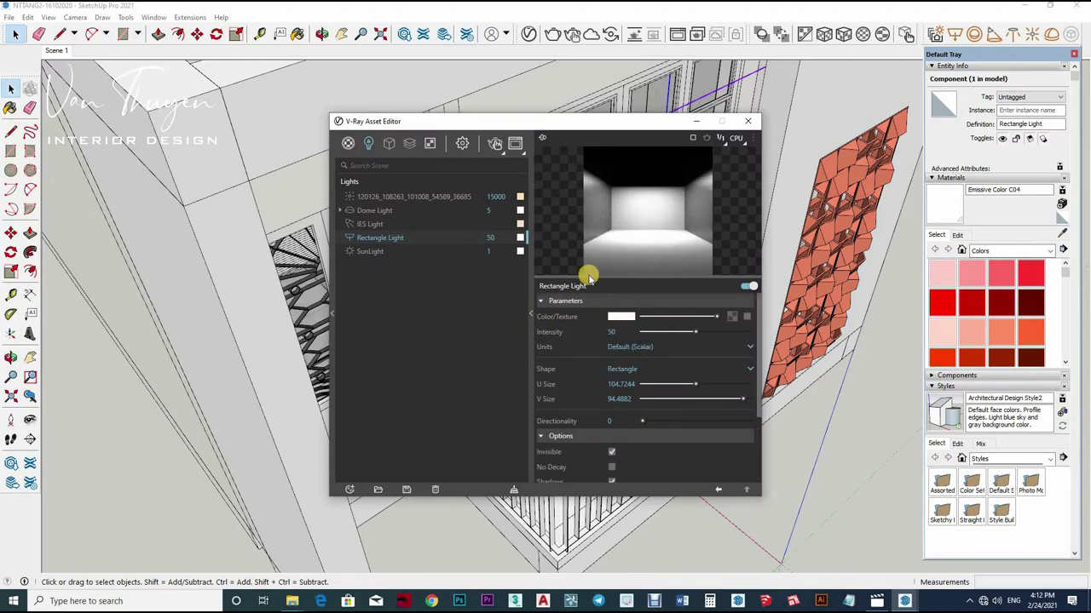
left_click_drag(525, 243, 524, 237)
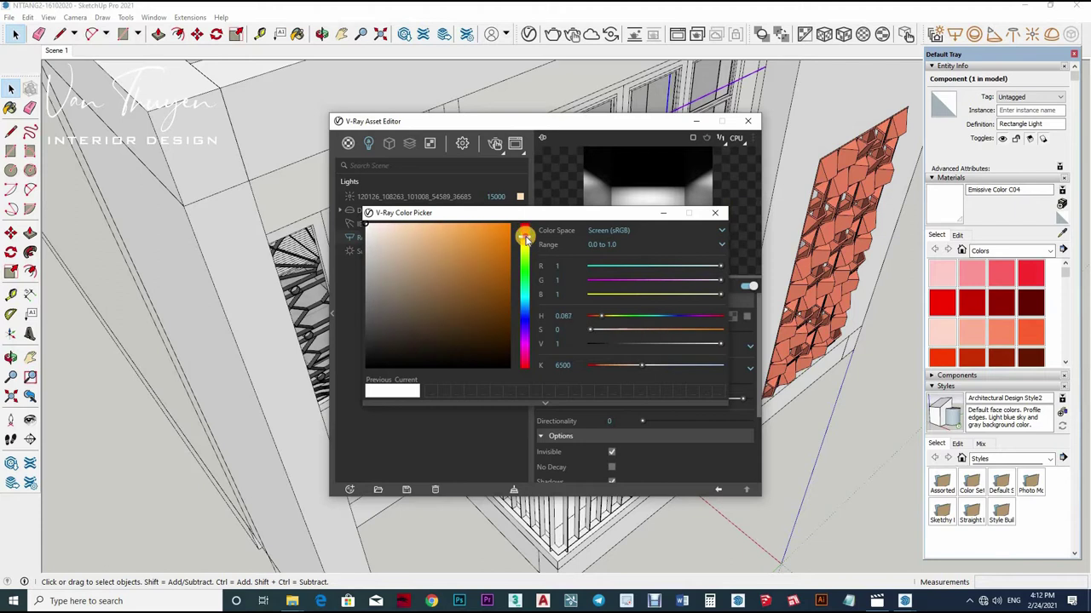
left_click(368, 225)
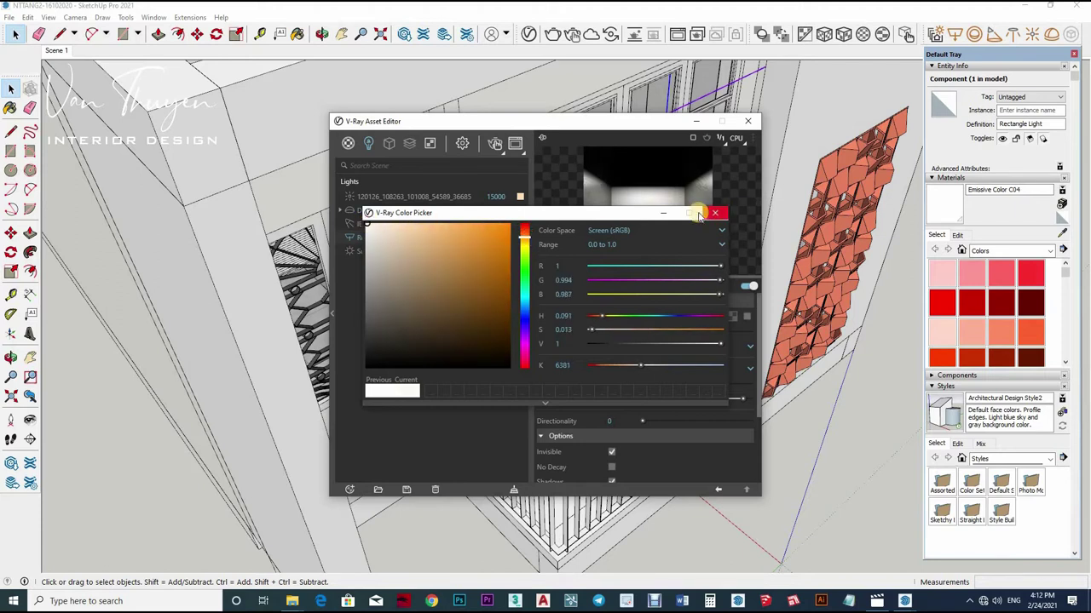
left_click(477, 248)
left_click(551, 37)
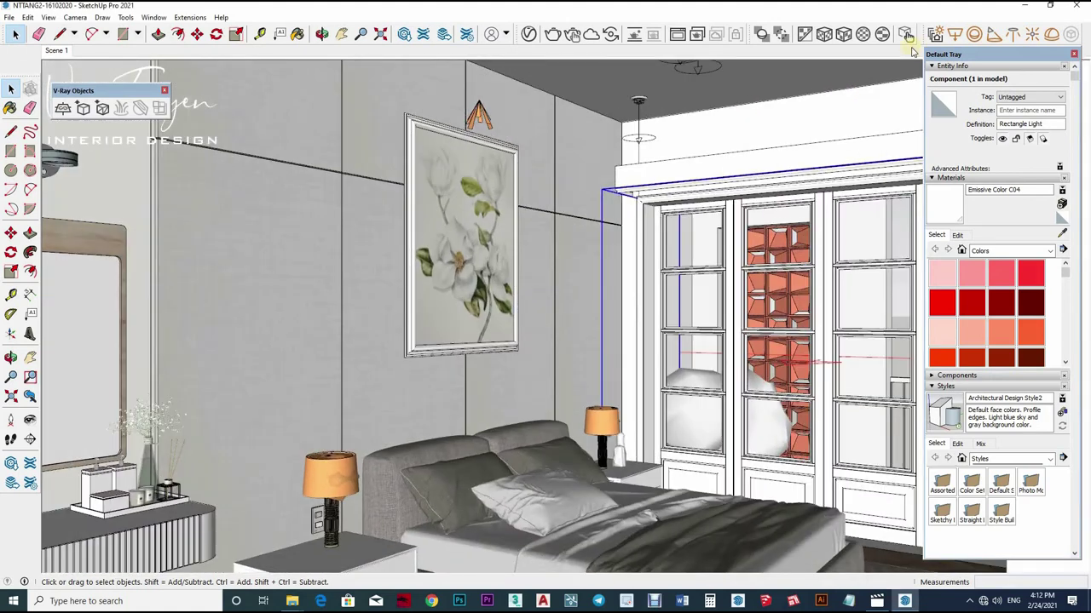
- Start a V-Ray test render of the bedroom, stop it while still grainy, and return to the model
left_click(646, 138)
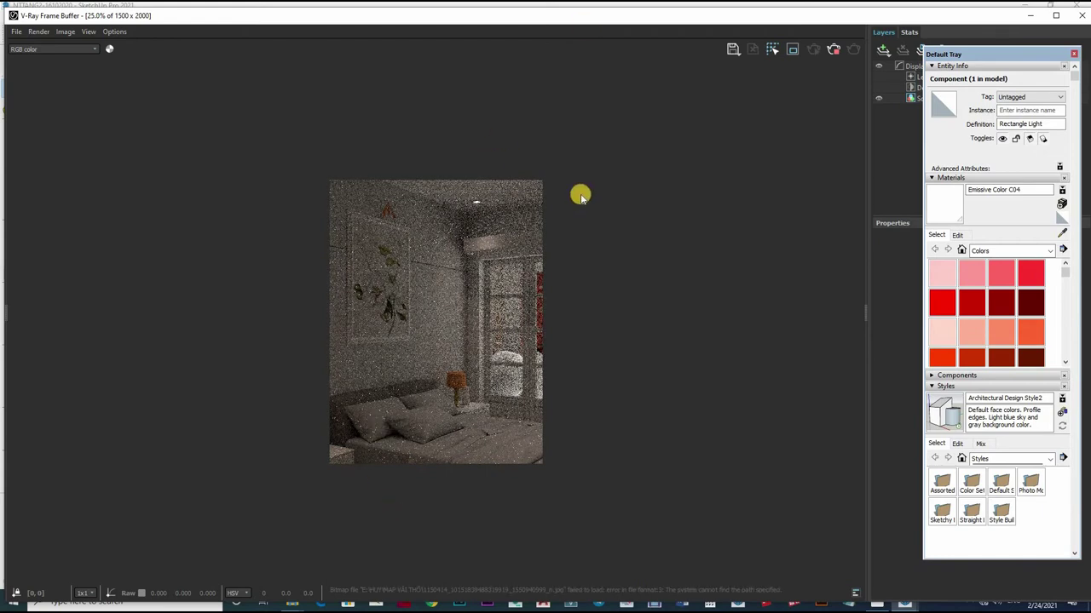
scroll(490, 233, "up", 2)
scroll(520, 248, "down", 1)
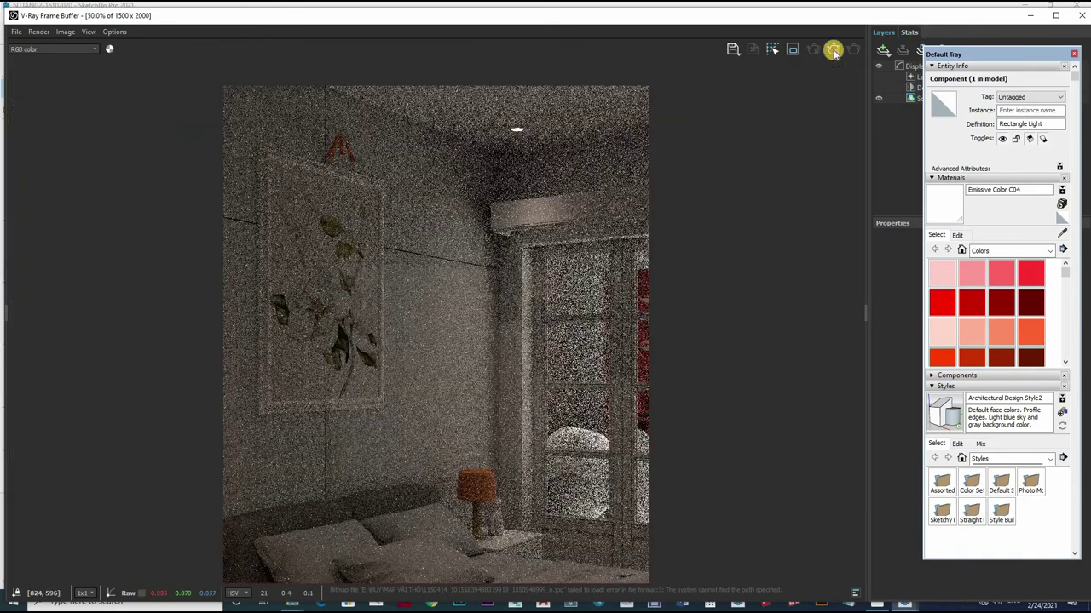
left_click(831, 48)
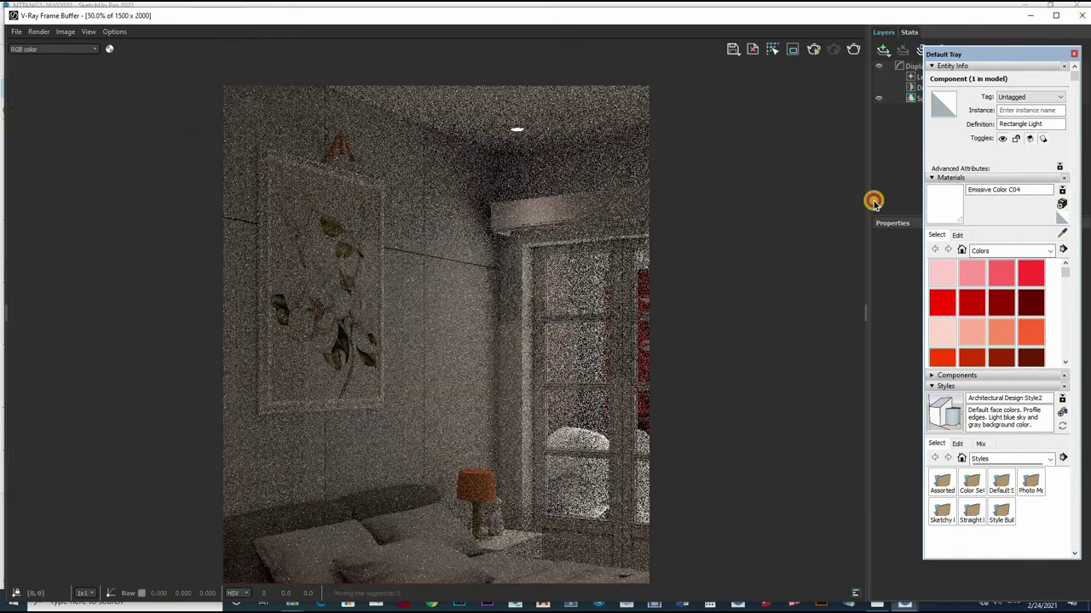
key("alt+Tab")
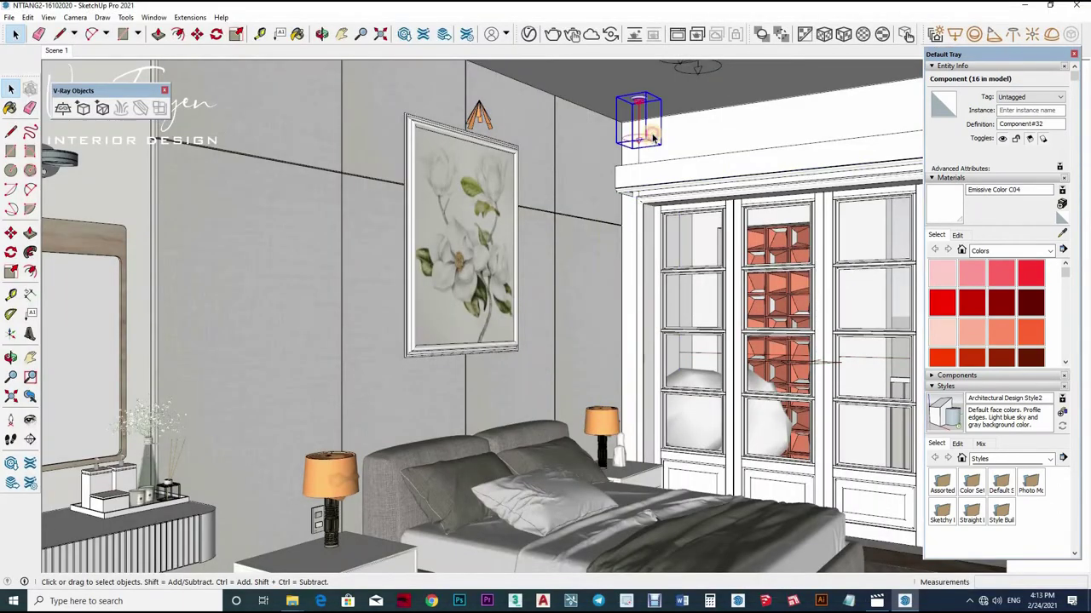
- Inspect the ceiling downlight's IES light options, then leave the component
double_click(647, 139)
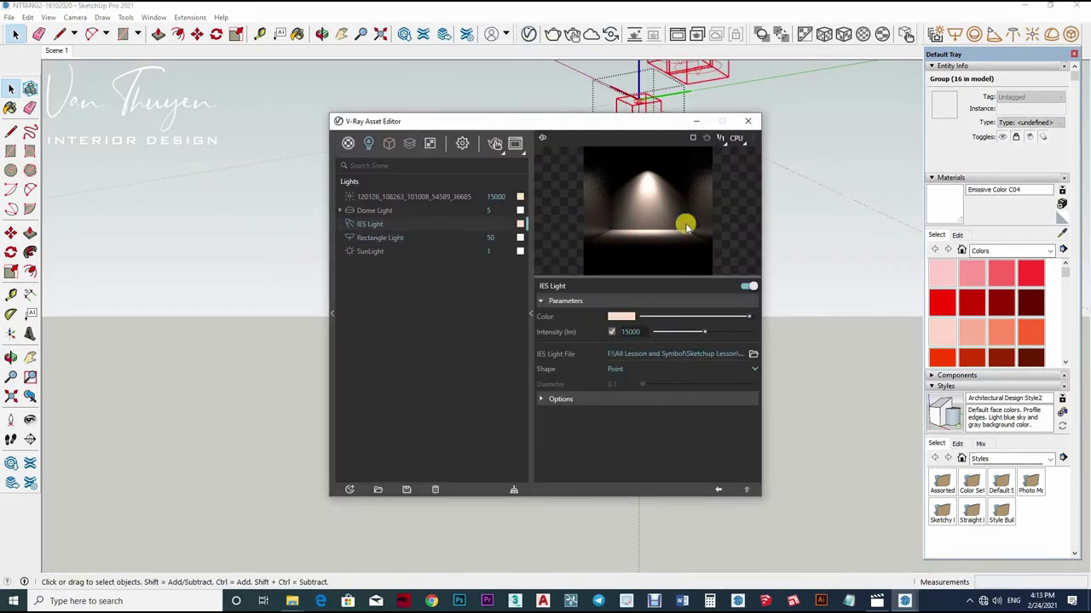
left_click(602, 400)
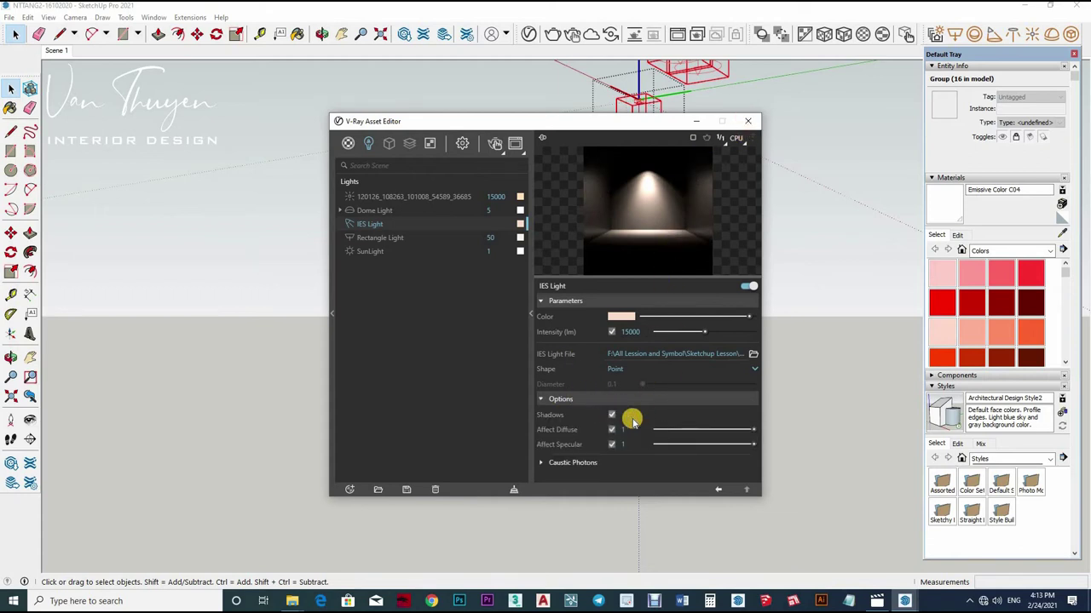
left_click(612, 443)
left_click(462, 143)
left_click(338, 83)
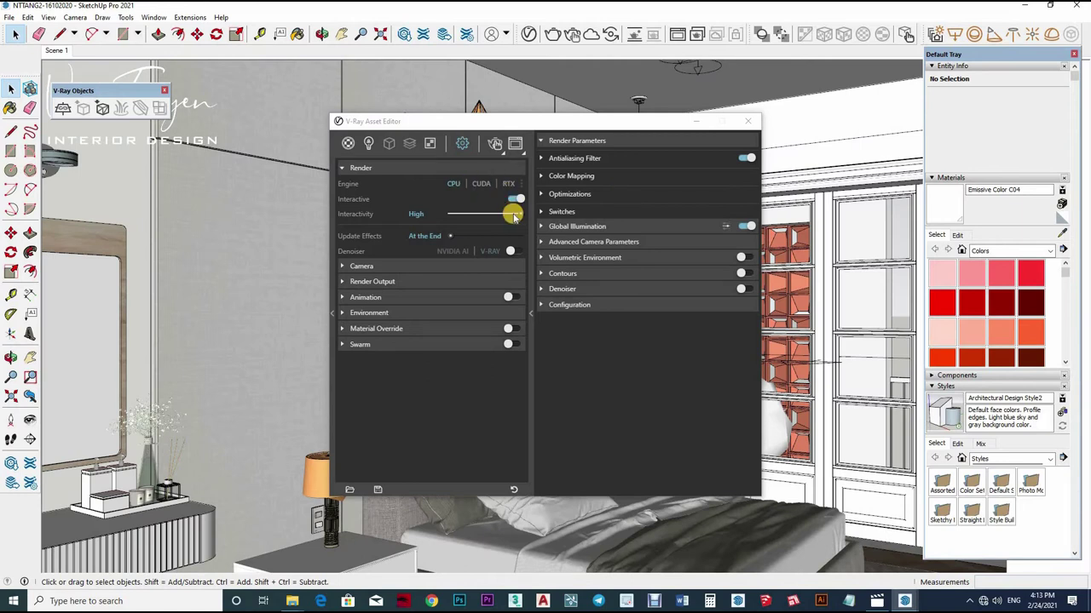
- Turn off interactive rendering and set the camera Exposure Value to 9.5
left_click(516, 199)
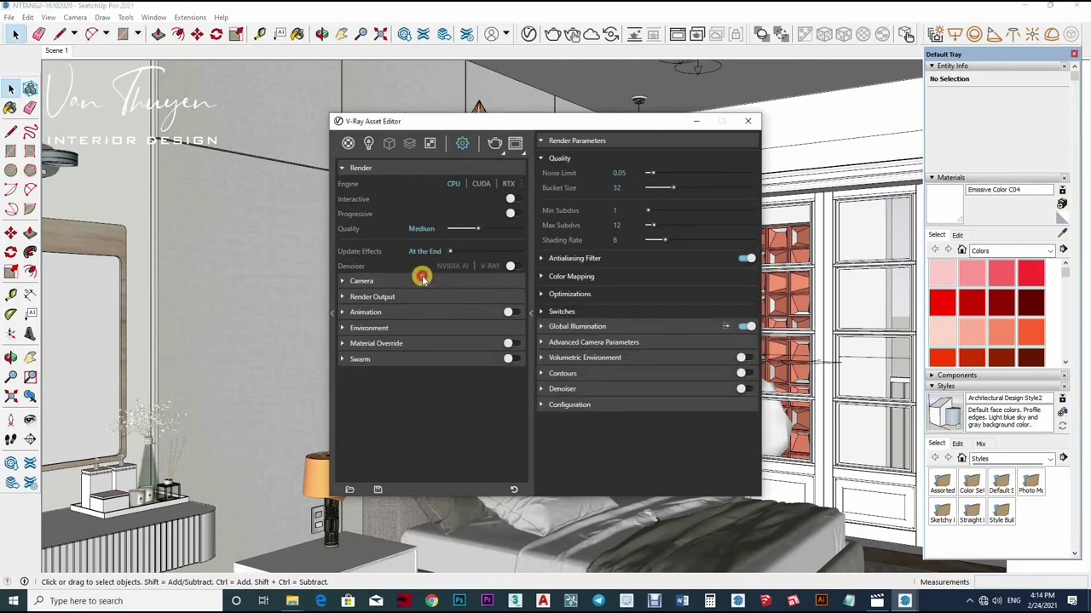
left_click(362, 281)
mouse_move(375, 349)
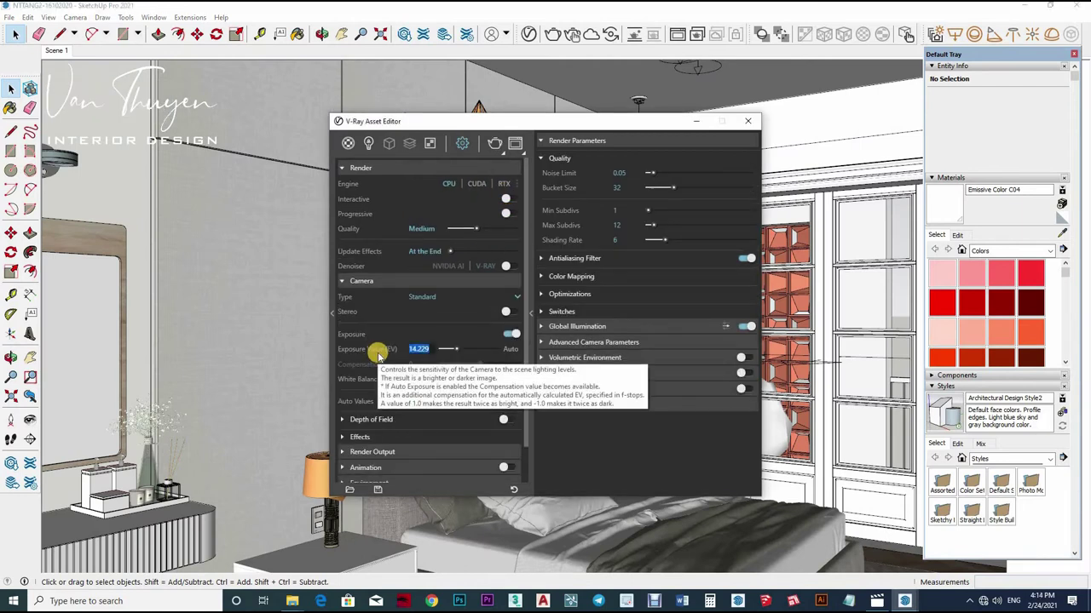
type("9")
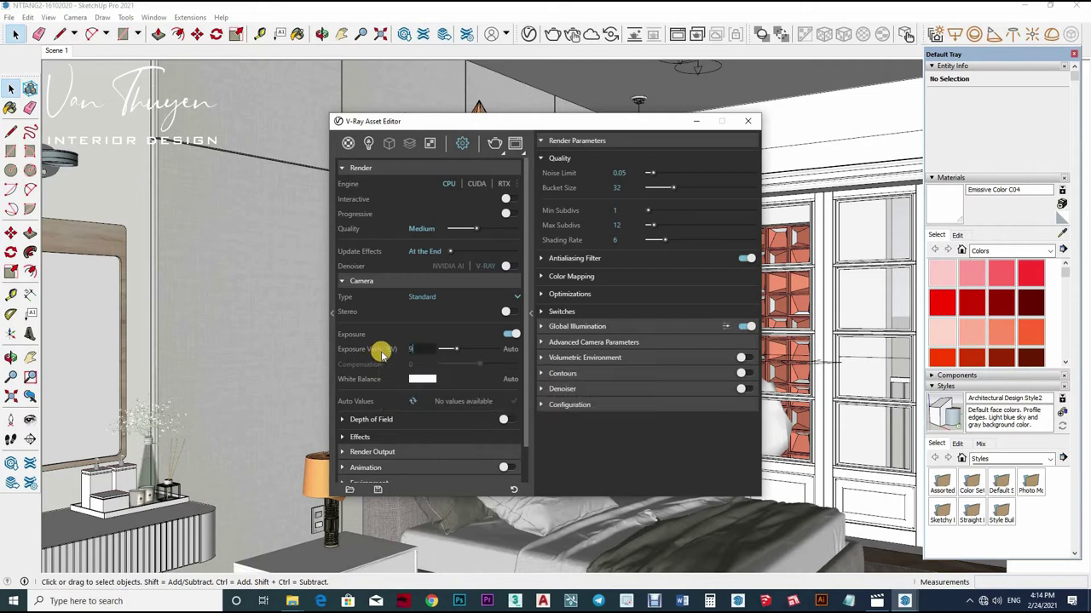
type(".5")
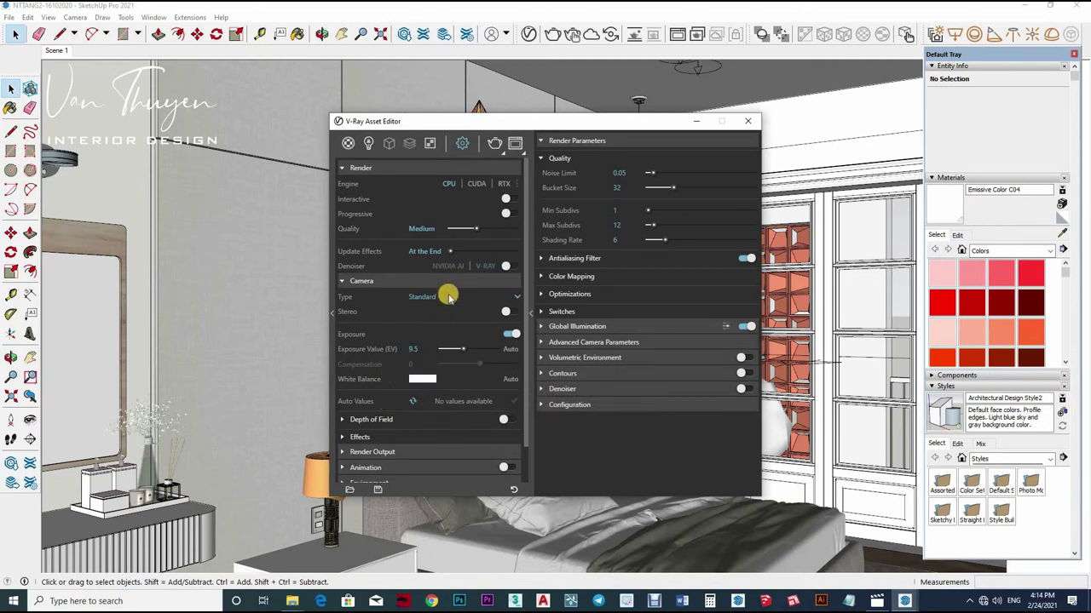
- Set the render output width to 1200 with a 16:9 - Widescreen aspect ratio
scroll(409, 380, "down", 1)
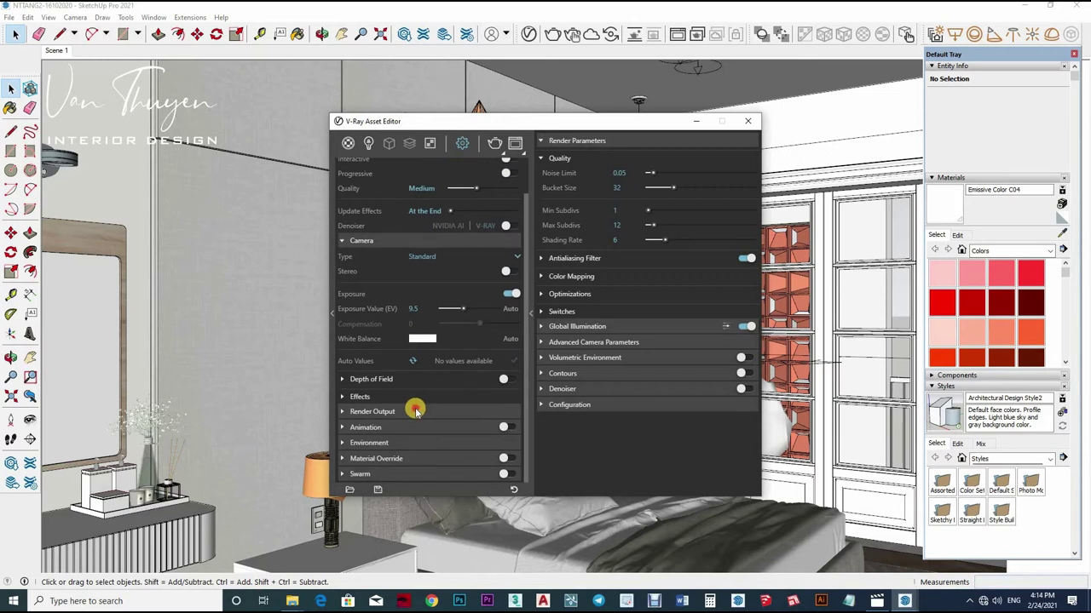
left_click(417, 409)
scroll(417, 409, "down", 2)
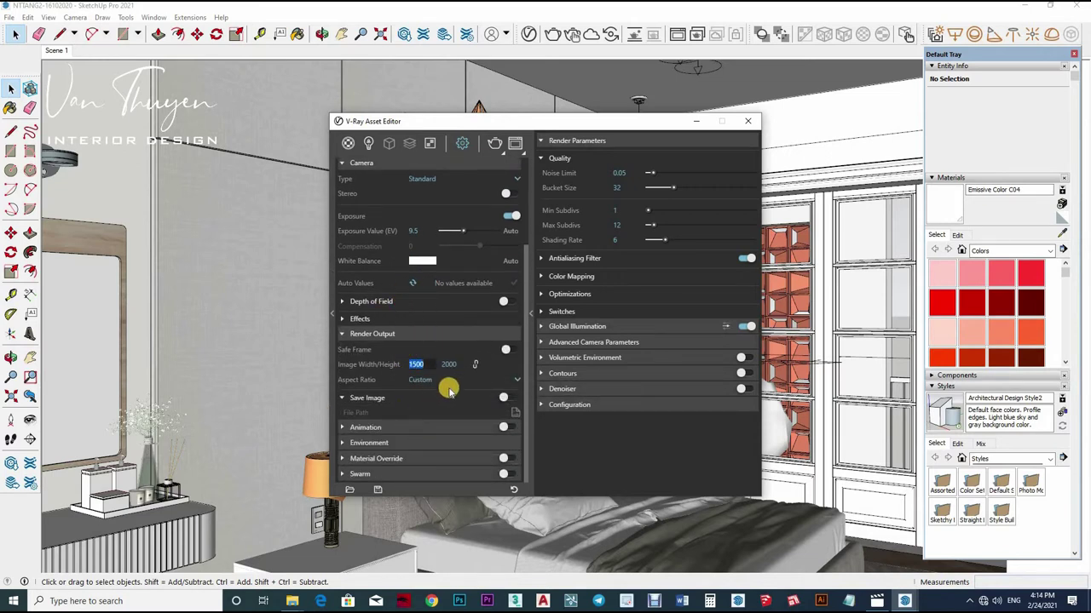
type("1200")
key("Return")
left_click(451, 379)
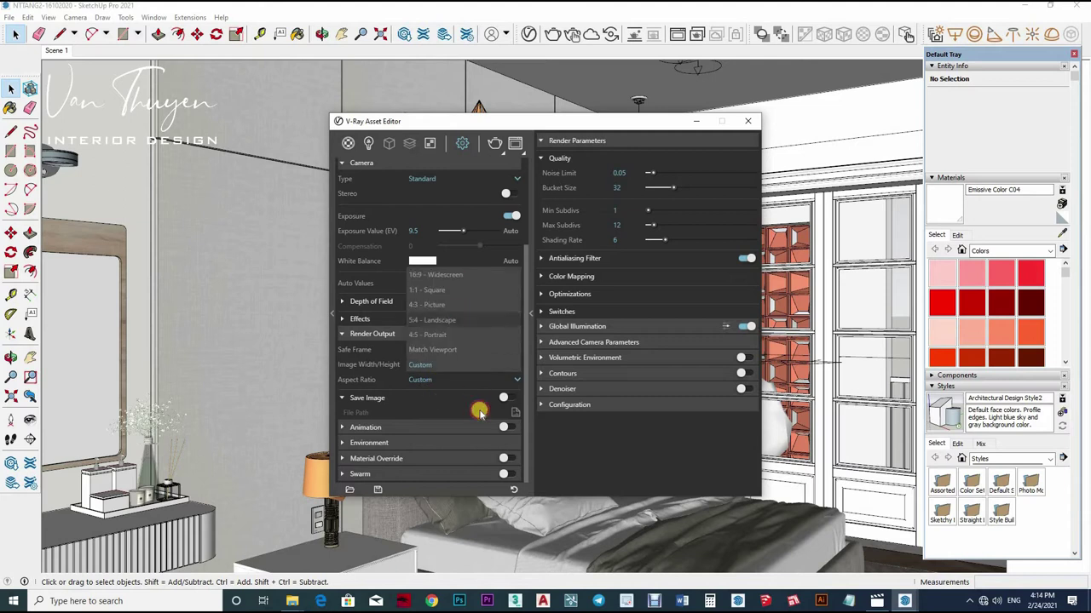
left_click(426, 360)
type("1200")
key("Return")
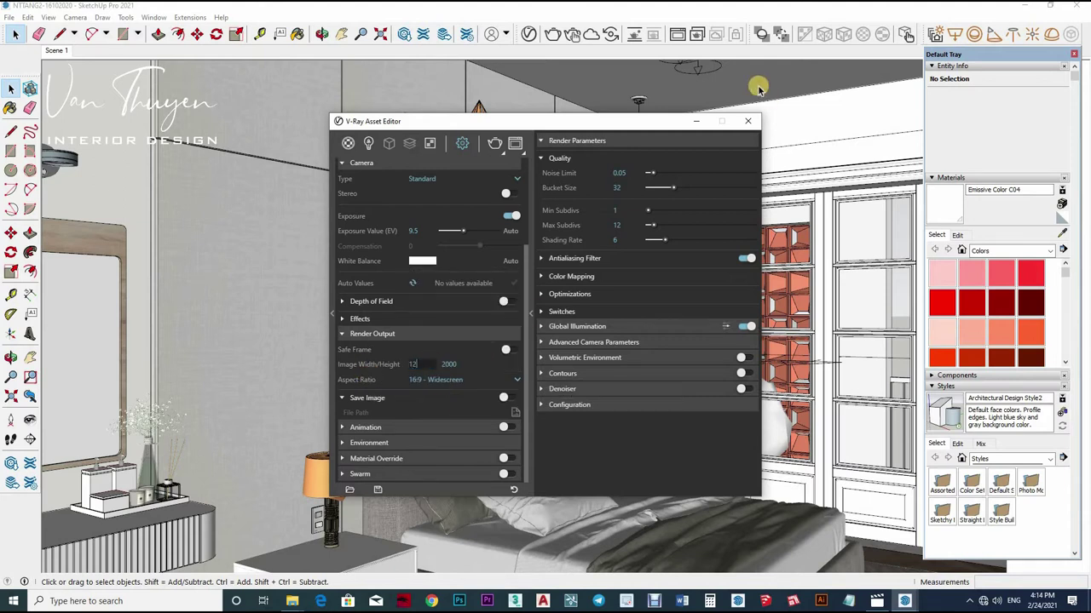
- Set Noise Limit 0.005, Bucket Size 72 and Max Subdivs 32
left_click(619, 173)
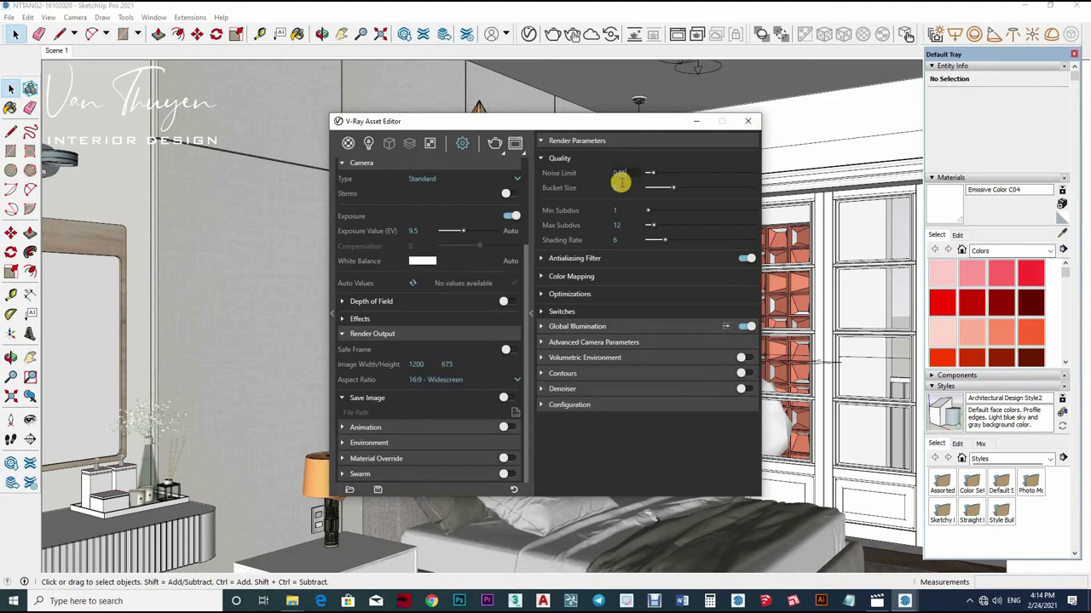
type("0.005")
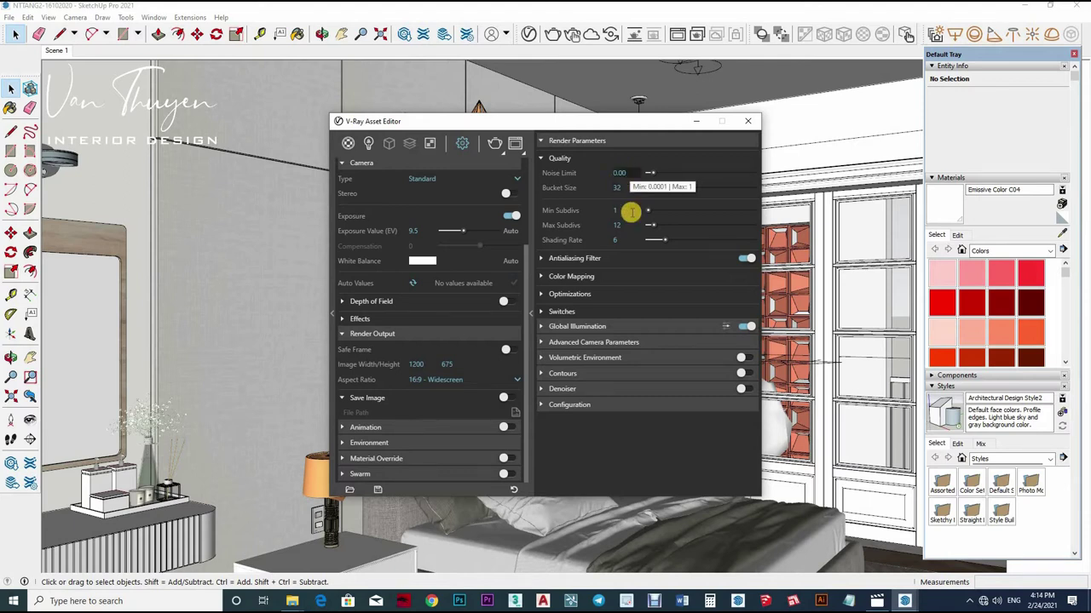
left_click(594, 191)
left_click(628, 185)
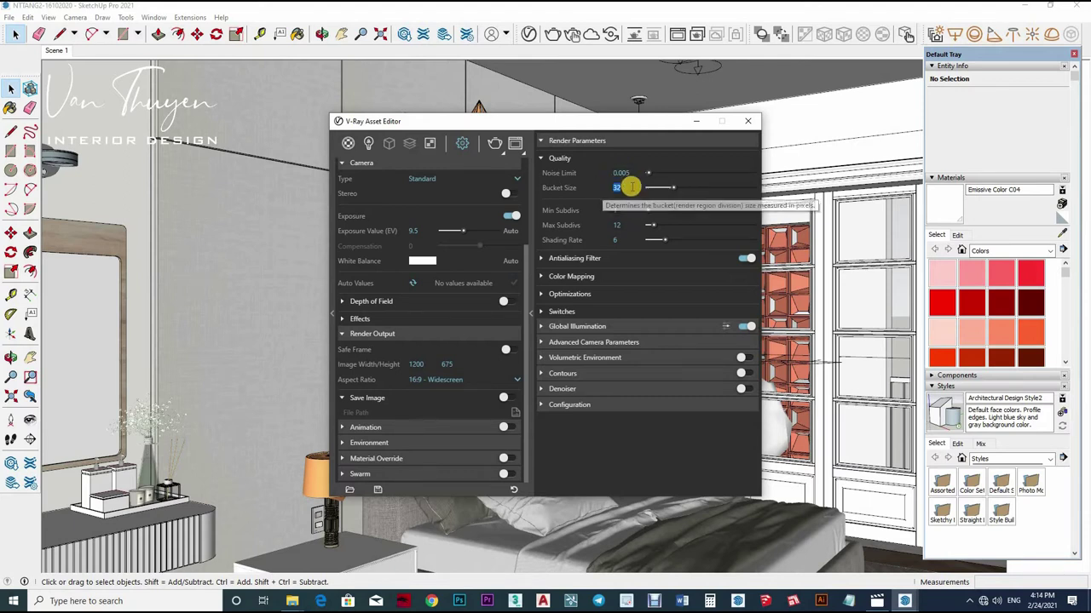
type("72")
left_click(602, 221)
type("3")
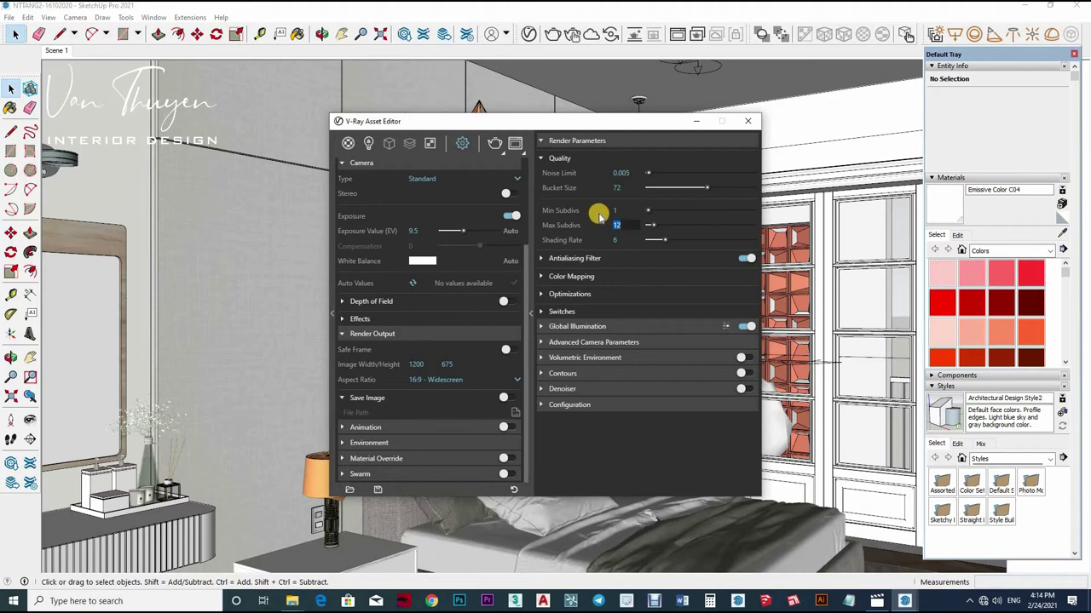
type("2")
left_click(629, 260)
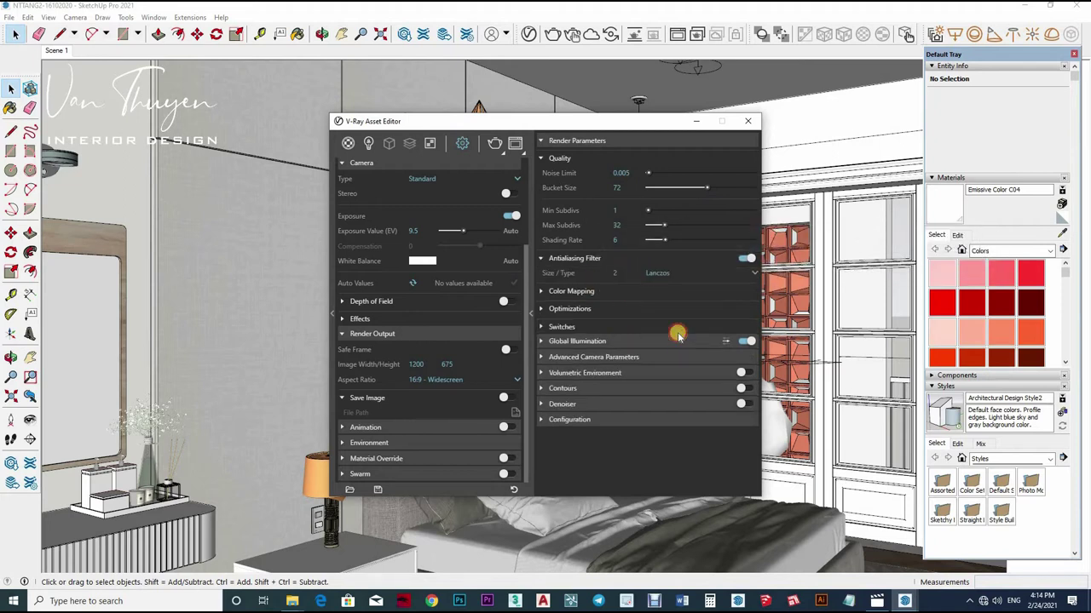
- In Global Illumination, set Max Rate 0, irradiance Subdivs 80 and Interpolation 50
left_click(632, 344)
scroll(630, 333, "down", 2)
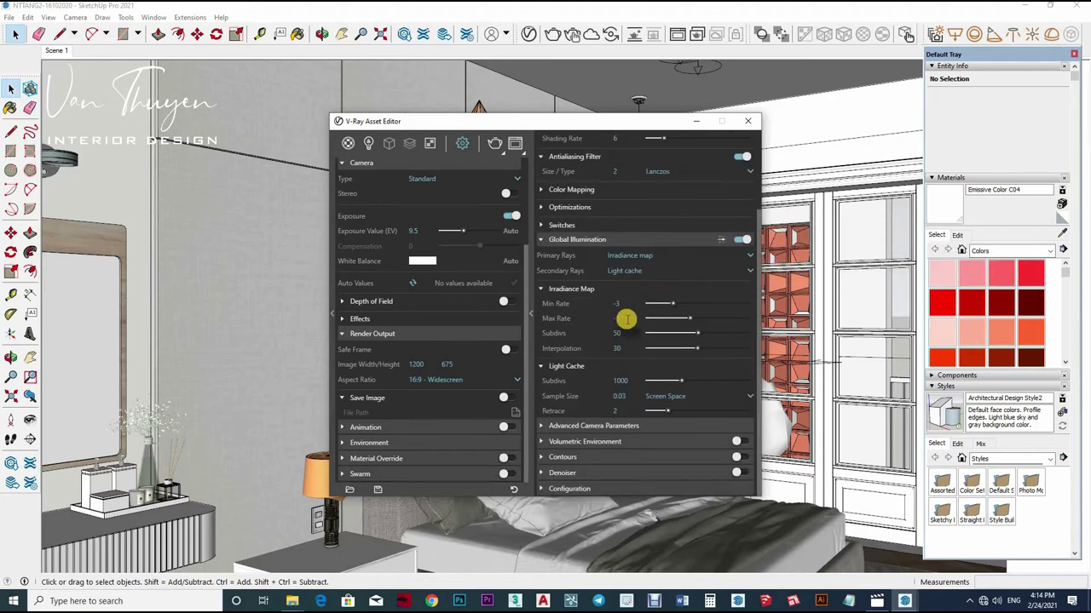
type("0")
left_click(618, 333)
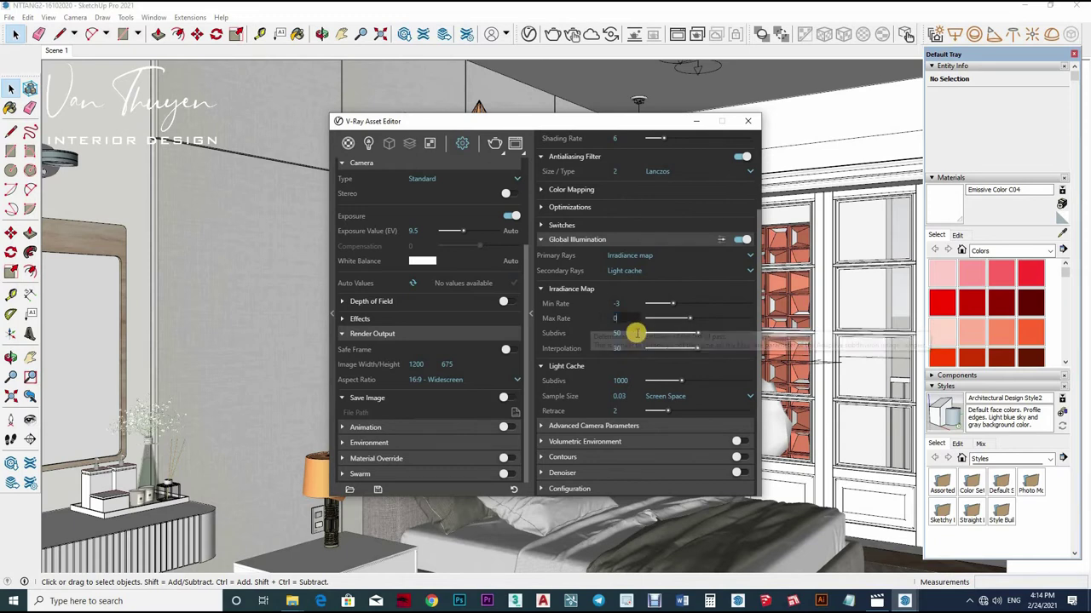
type("80")
left_click(586, 348)
type("50")
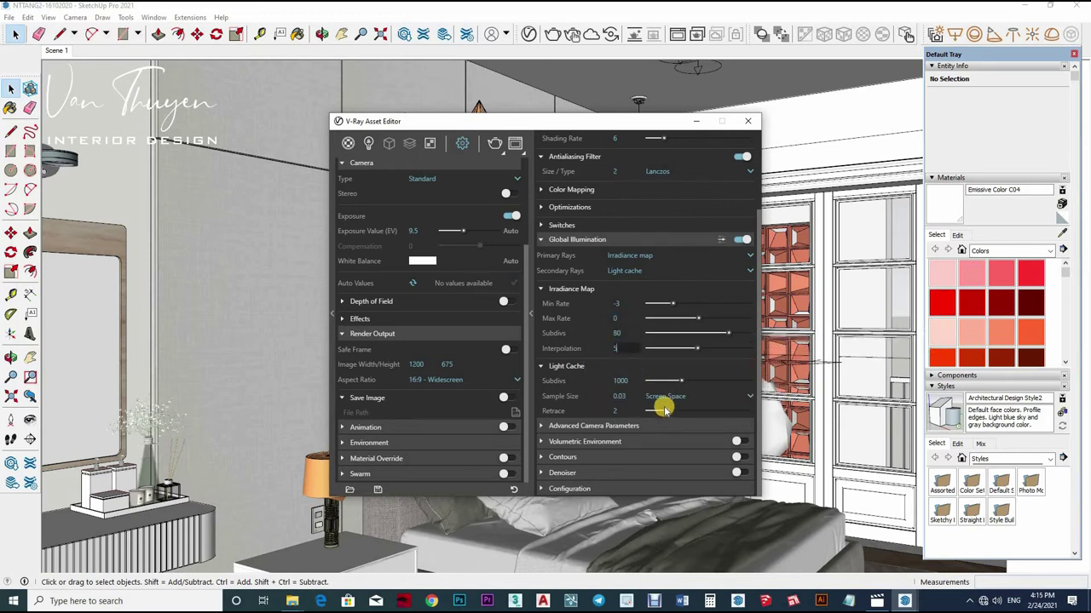
- Set light cache Subdivs to 1200 and Retrace to 1, then close the render settings
left_click(620, 381)
type("1200")
key("Tab")
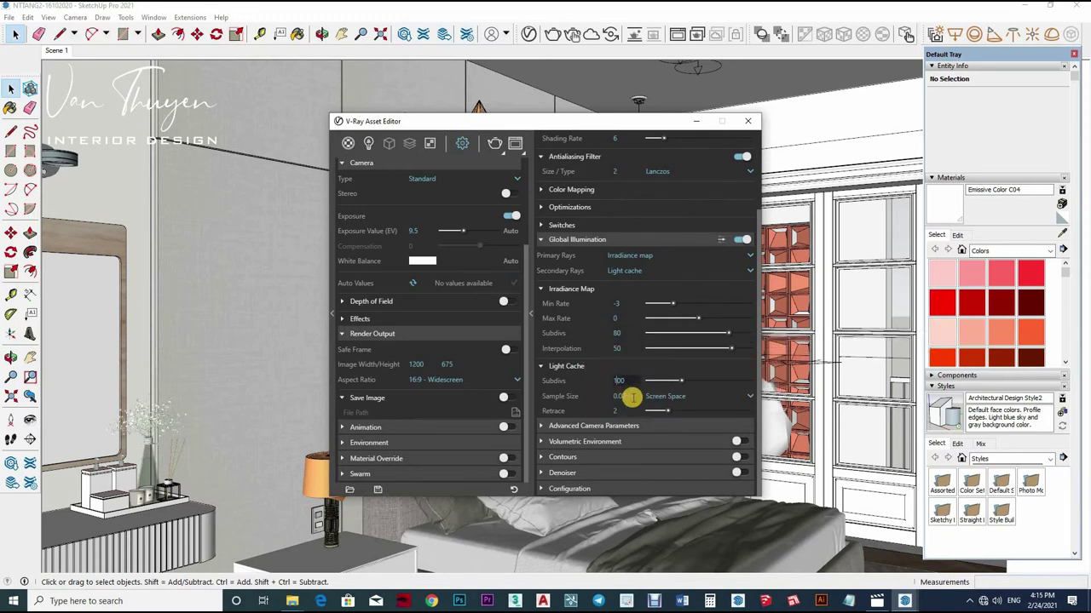
type("1")
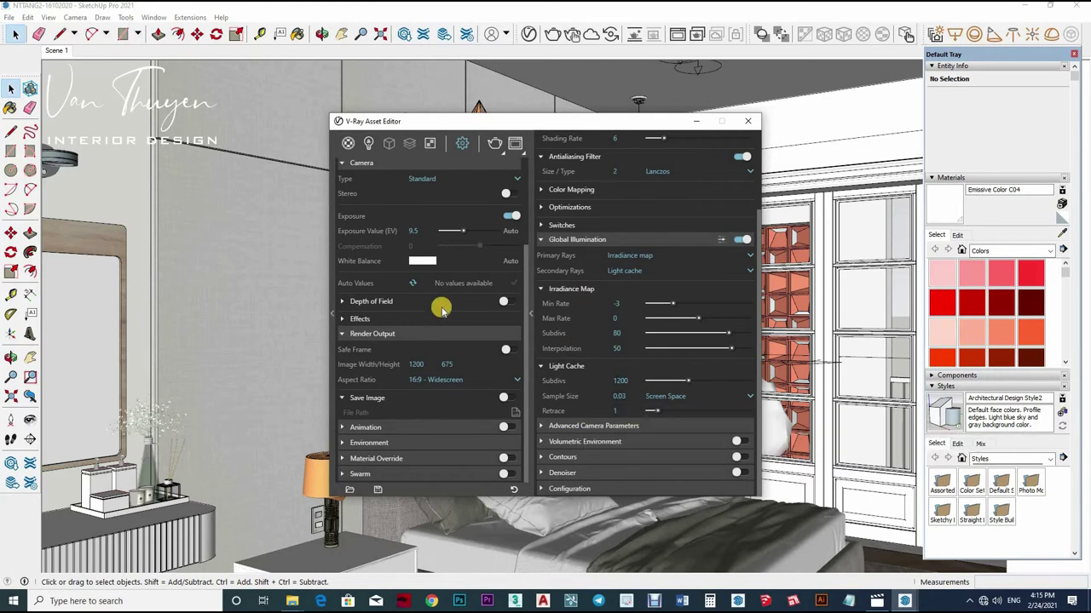
scroll(477, 306, "up", 1)
scroll(723, 193, "up", 3)
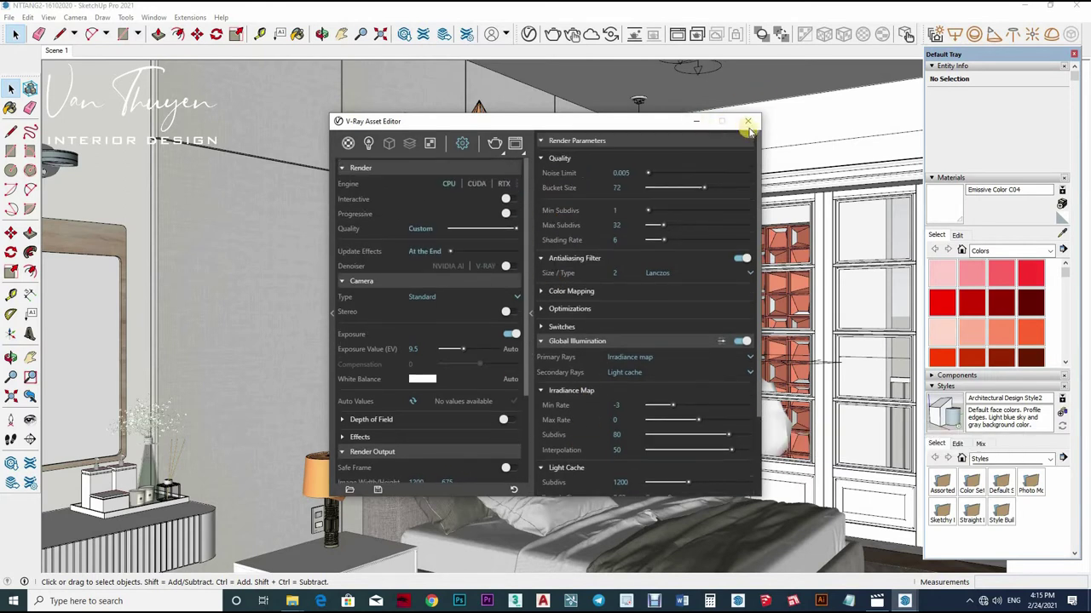
left_click(527, 34)
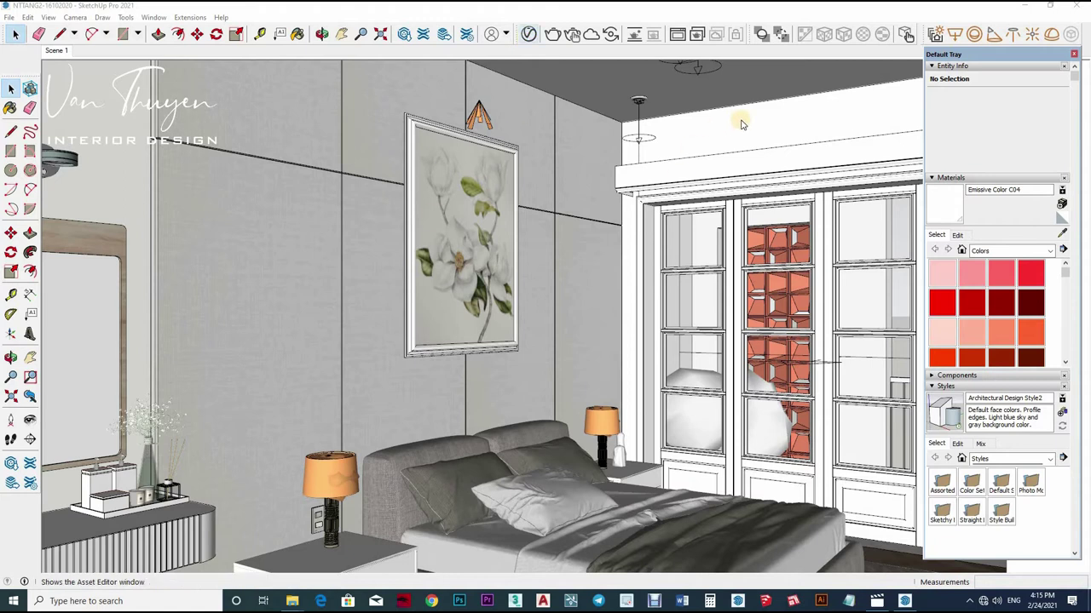
- Render the bedroom with V-Ray and wait for the finished 1850 x 1041 image
left_click(527, 34)
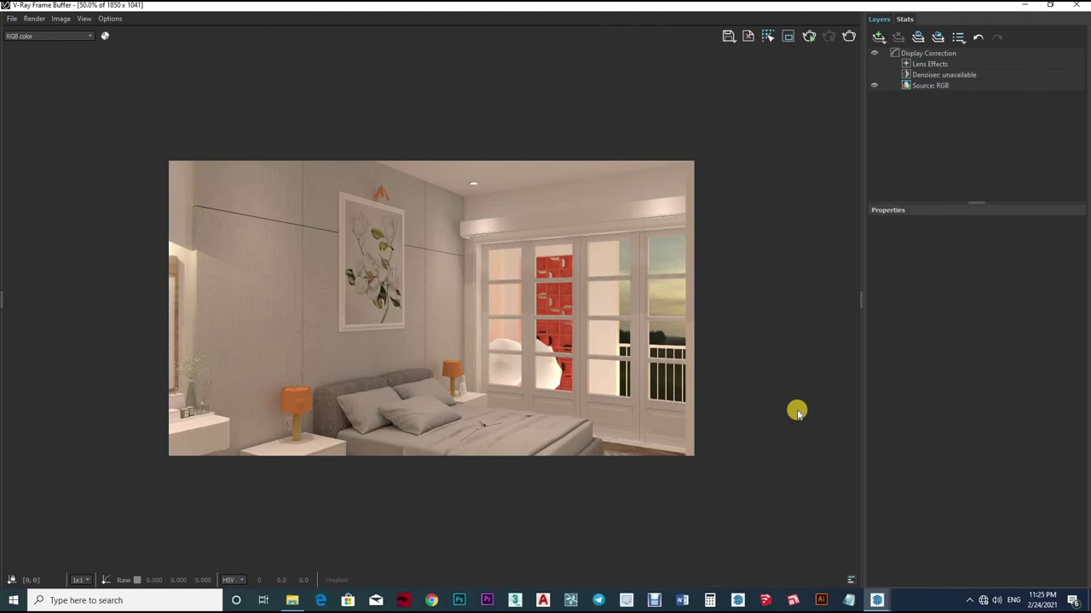
- Start saving the render and browse to the Desktop\V-RAY 5\6 folder
scroll(314, 359, "up", 1)
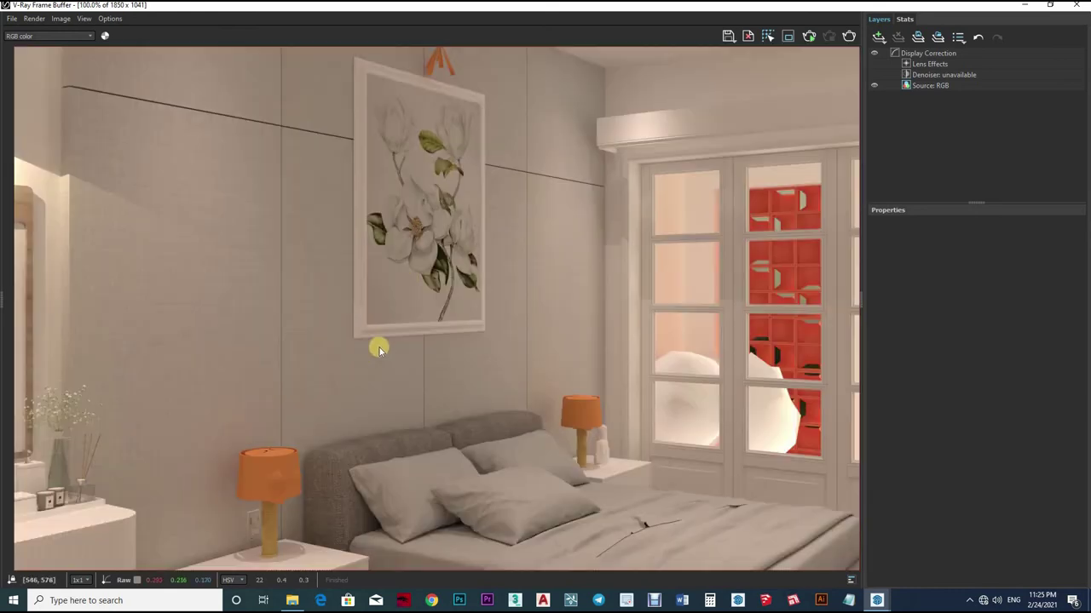
scroll(352, 331, "down", 1)
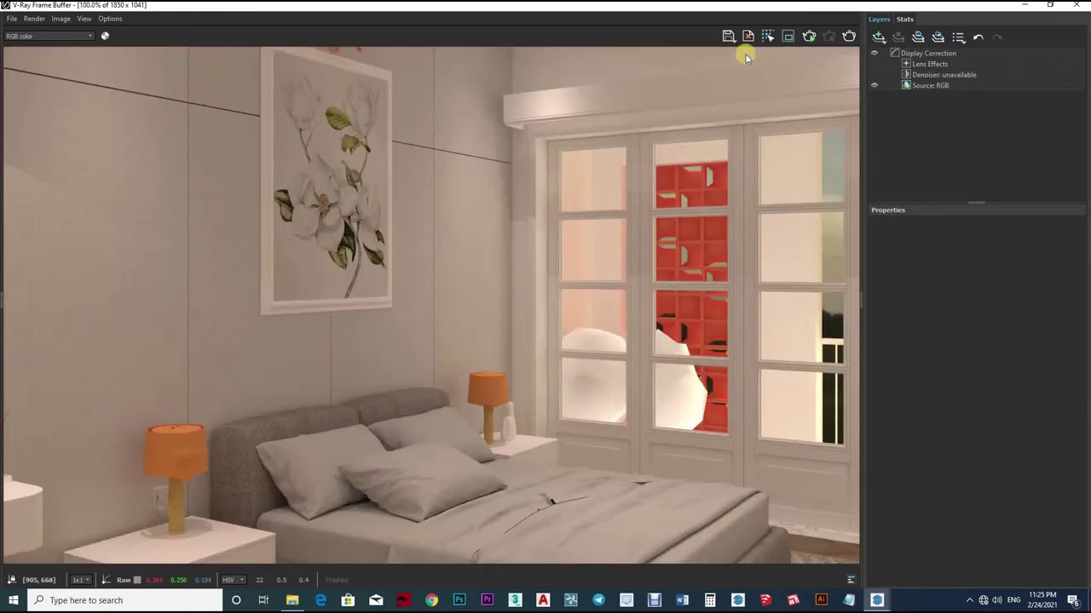
left_click(728, 36)
left_click(403, 360)
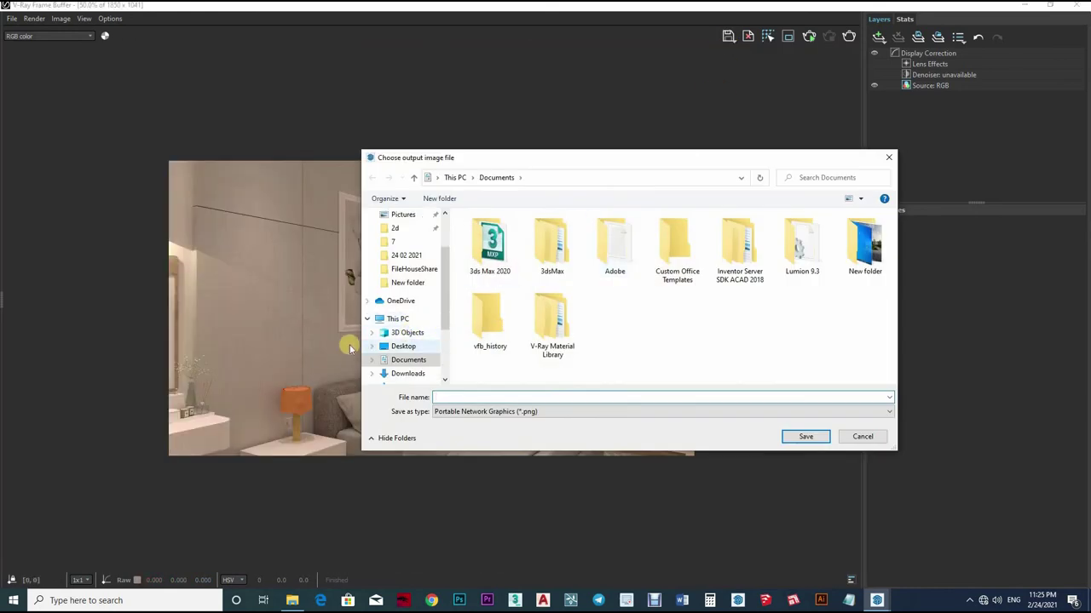
scroll(496, 341, "down", 4)
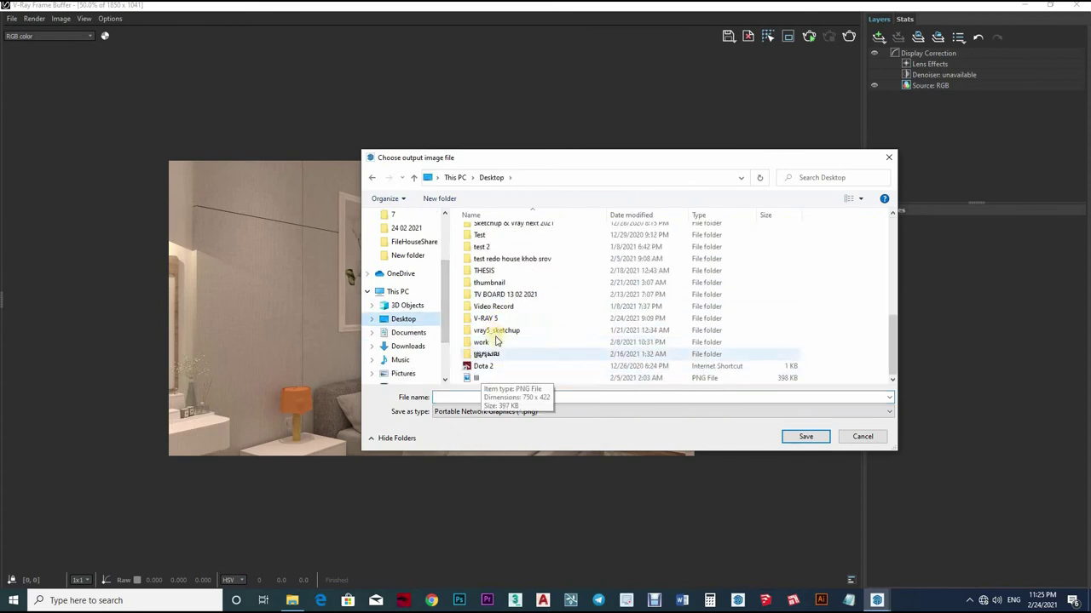
double_click(650, 319)
key("6")
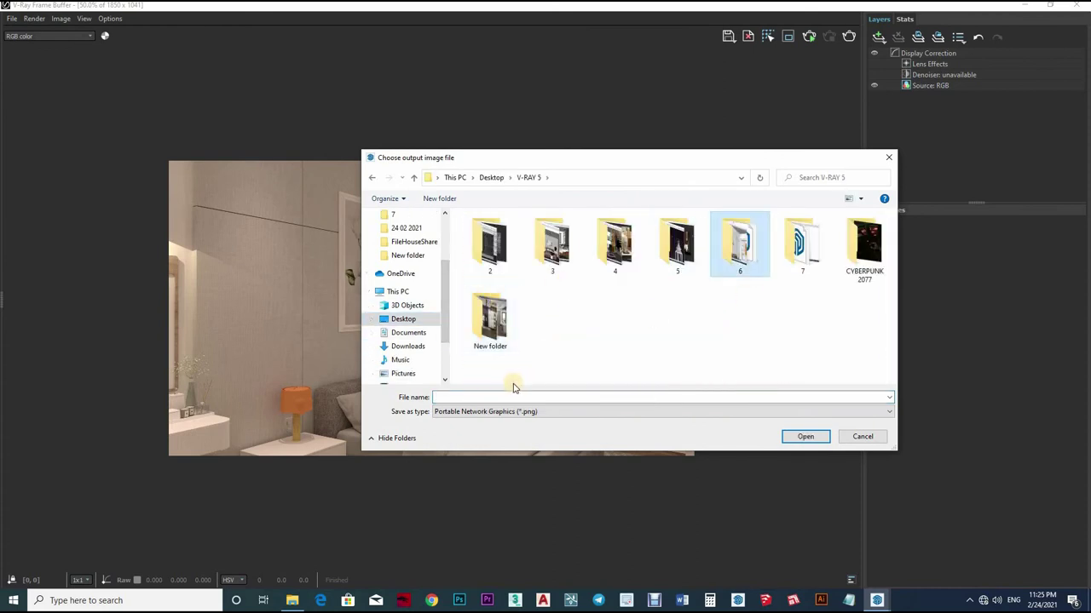
key("Return")
- Create a new folder named 'pic' there and save the render as PNG '1'
right_click(697, 429)
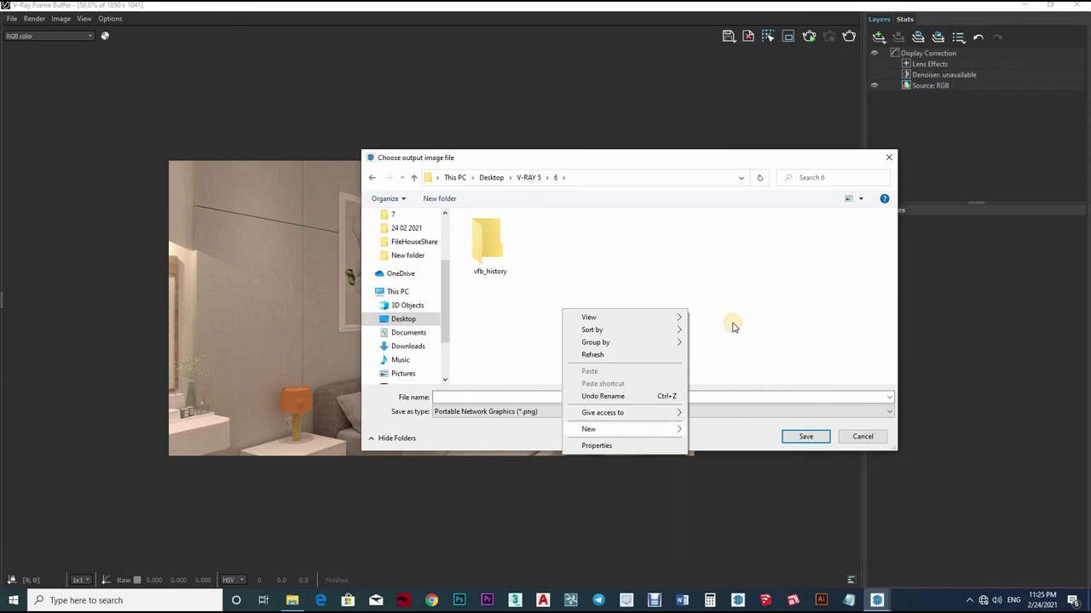
type("wf")
type("pic")
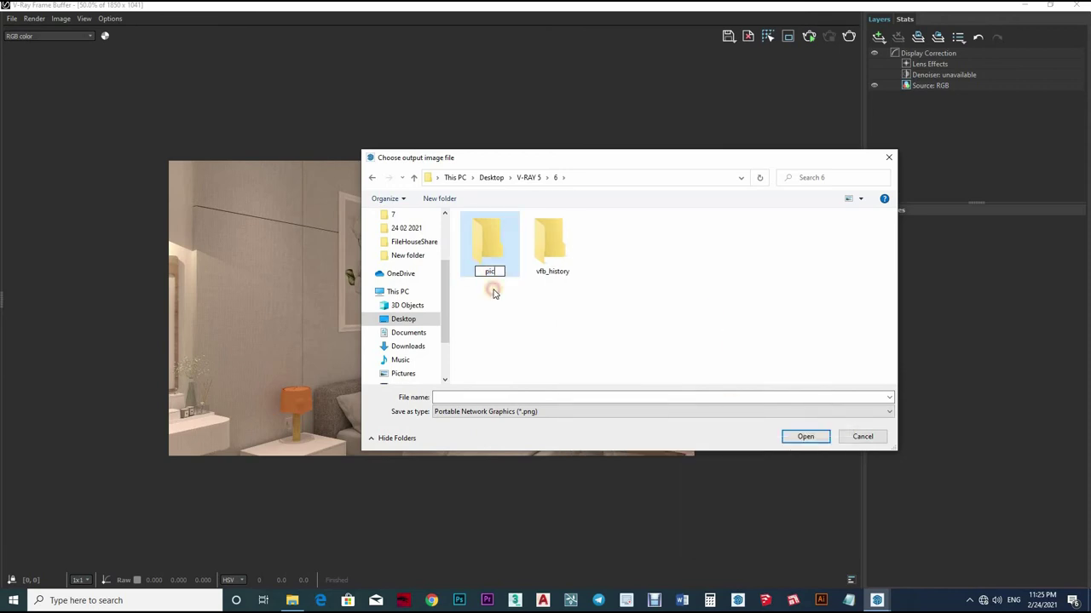
key("Return")
key("Return")
type("1")
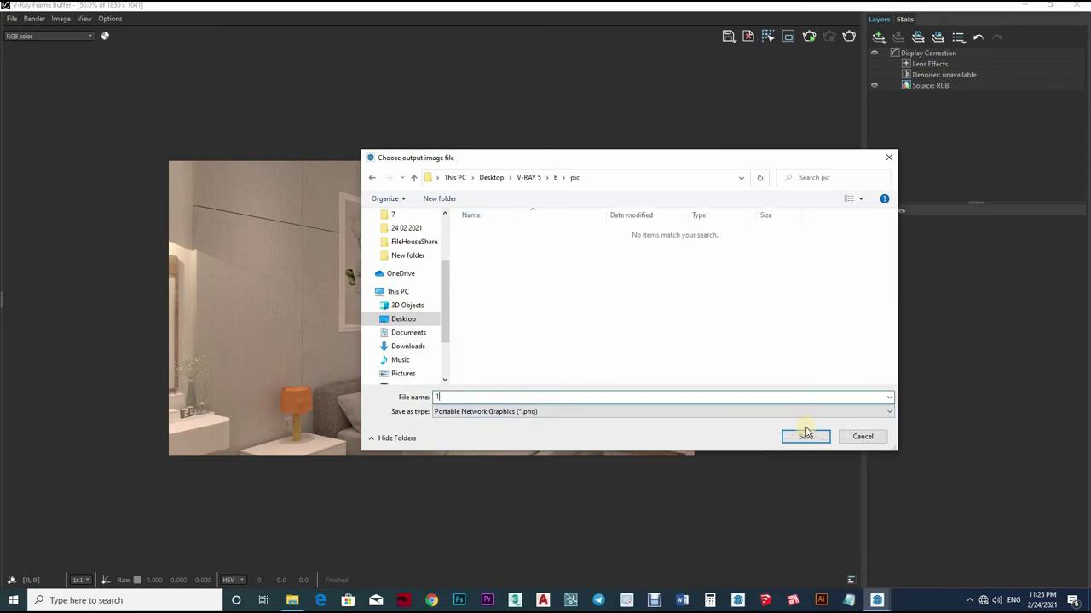
left_click(805, 436)
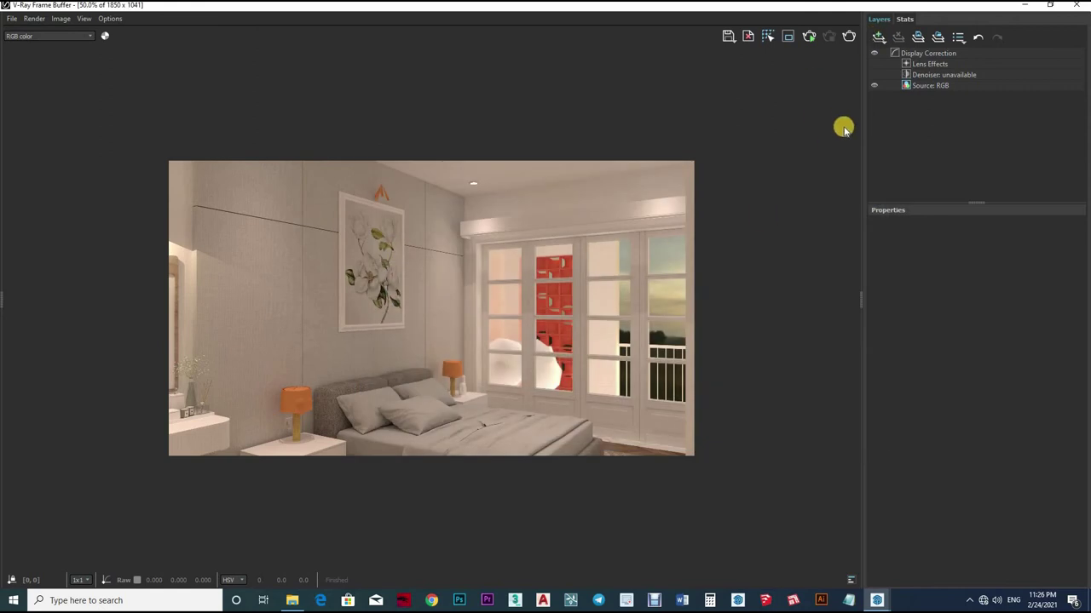
- Add an Exposure correction layer and raise exposure to 1.141
left_click(878, 37)
left_click(892, 104)
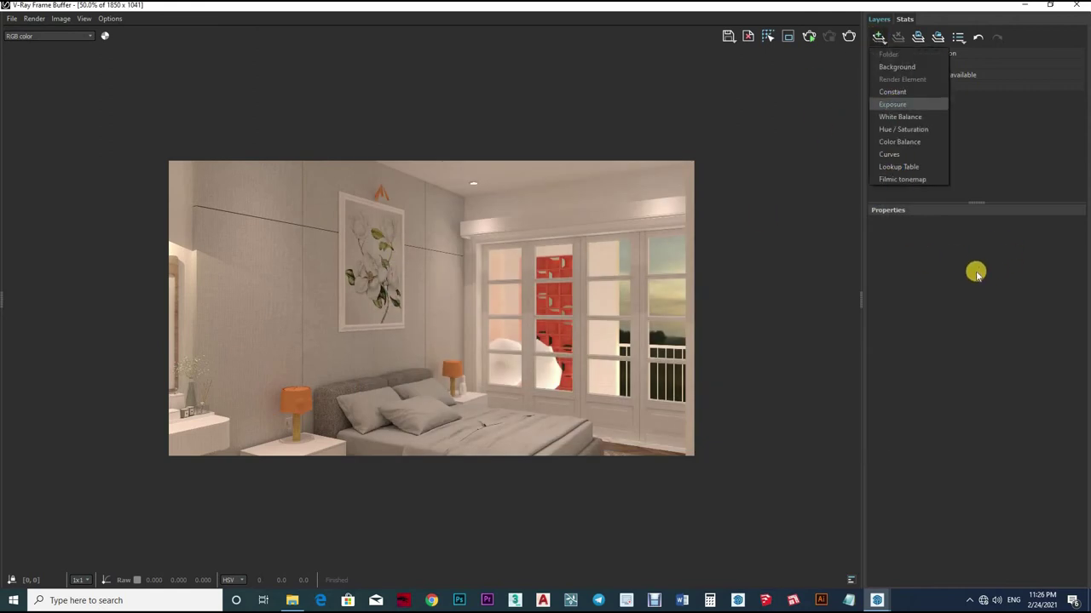
mouse_move(1040, 300)
left_mouse_down()
mouse_move(919, 300)
mouse_move(971, 278)
left_mouse_up()
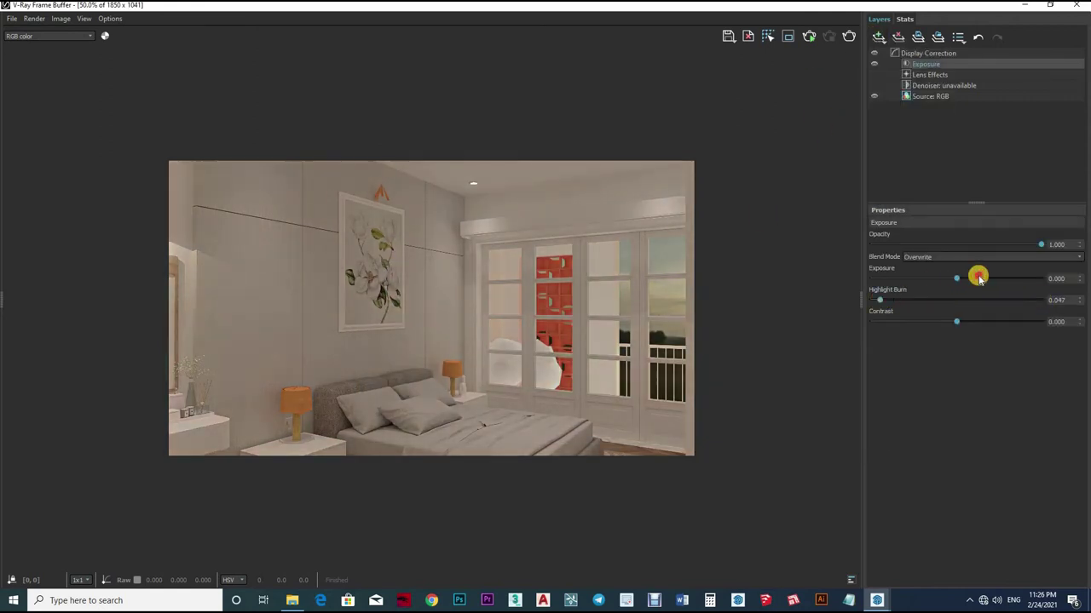
mouse_move(958, 322)
left_mouse_down()
mouse_move(987, 318)
mouse_move(977, 321)
left_mouse_up()
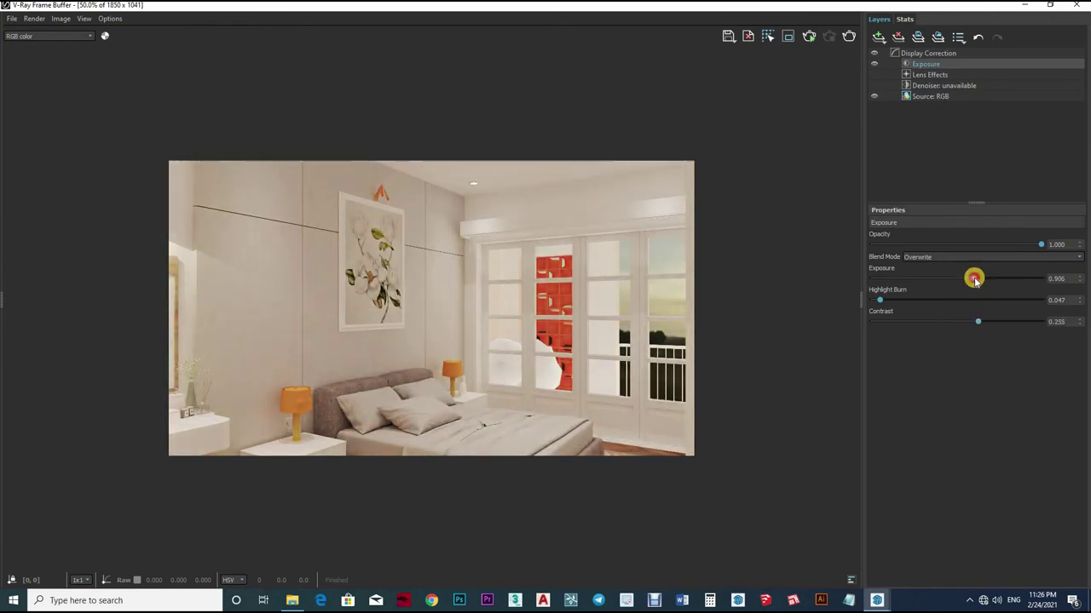
left_click_drag(973, 283, 976, 279)
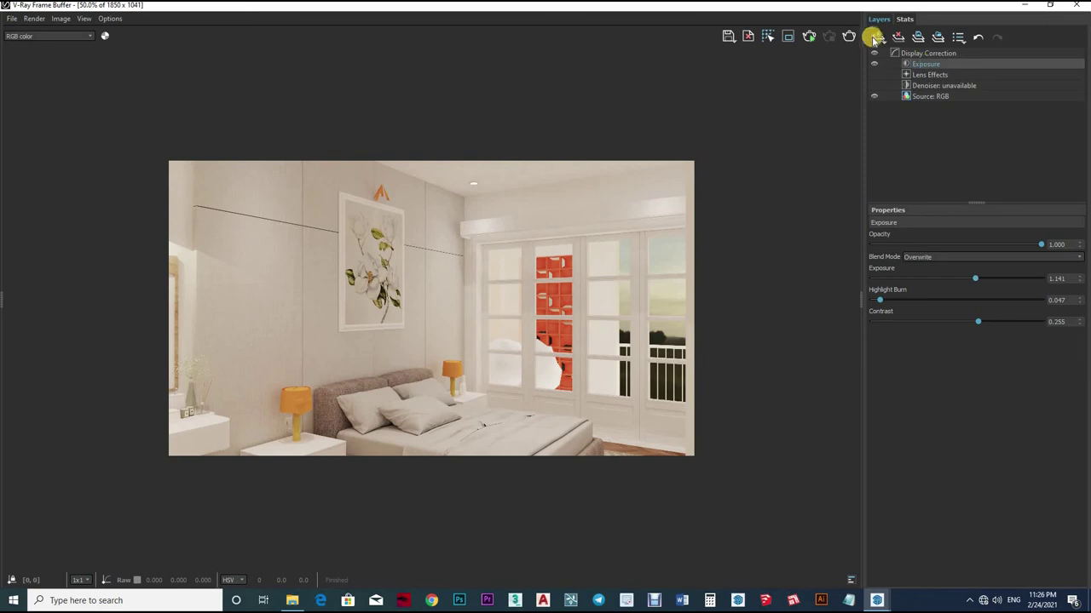
- Add a Curves layer, brighten the curve and set a shadow point at 0.281, 0.202
left_click(878, 36)
left_click(899, 155)
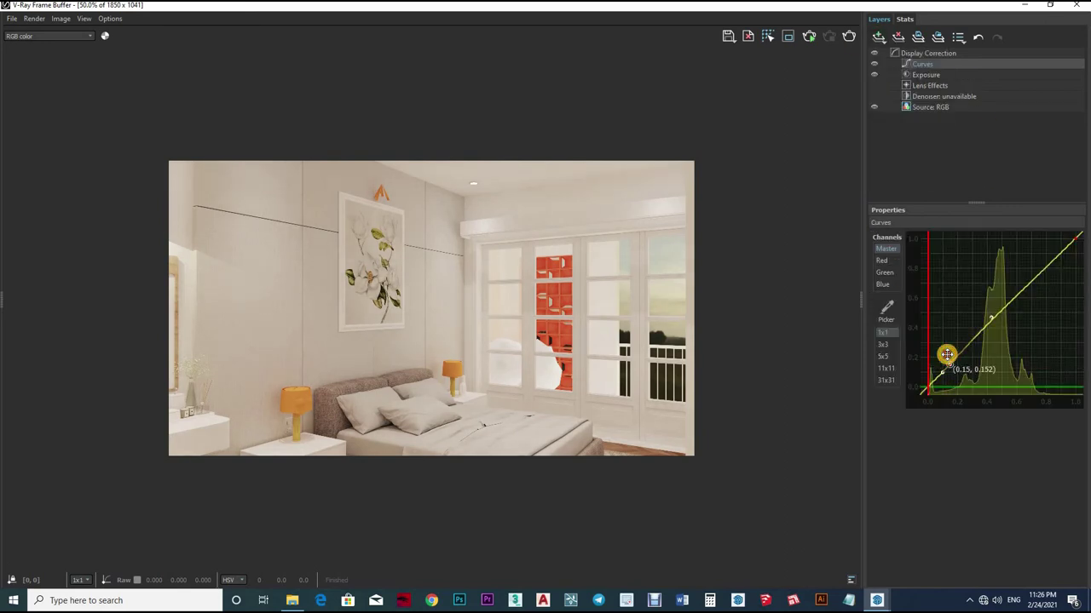
mouse_move(948, 359)
left_mouse_down()
mouse_move(1015, 280)
mouse_move(1032, 301)
left_mouse_up()
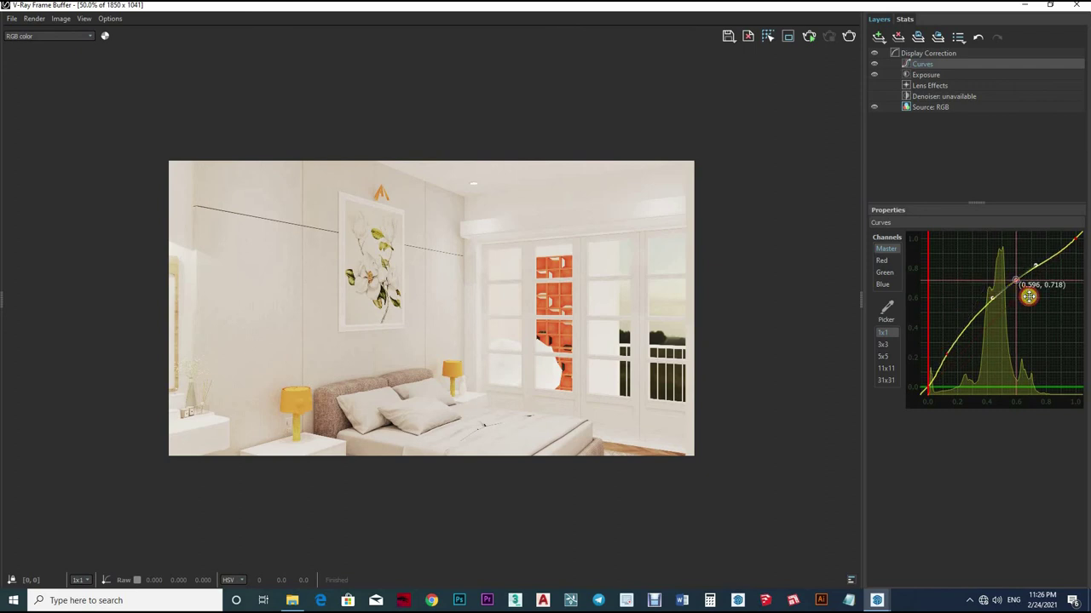
left_click(963, 351)
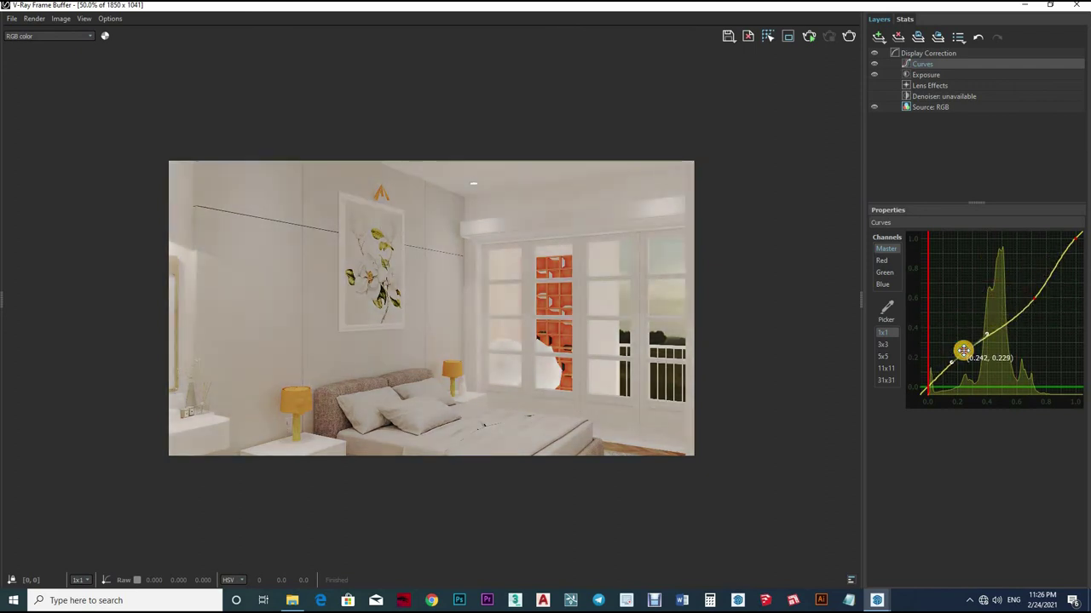
left_click_drag(973, 358, 978, 363)
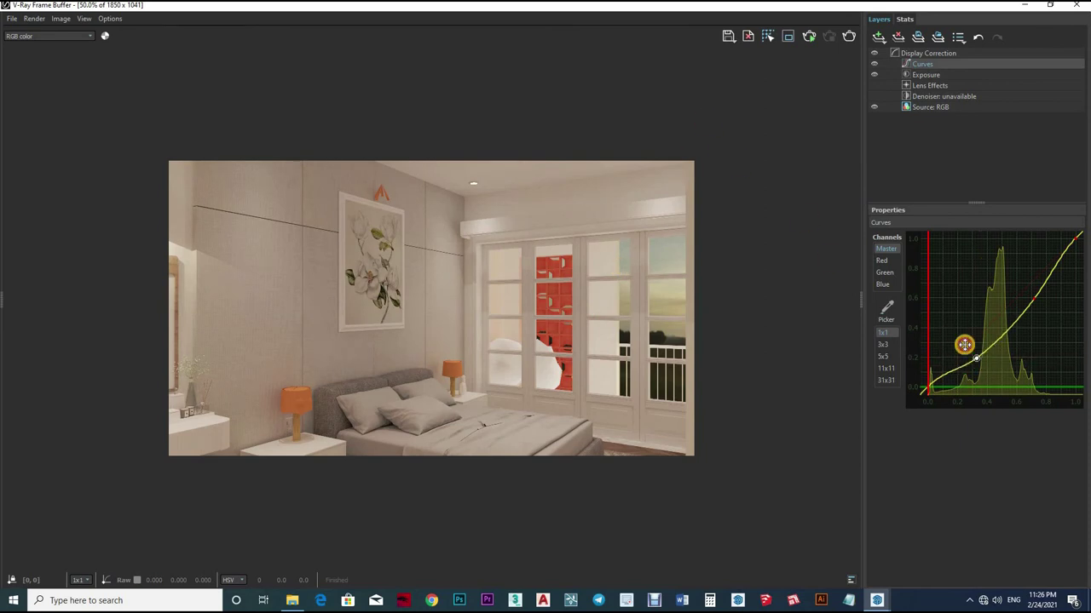
left_click_drag(964, 344, 967, 356)
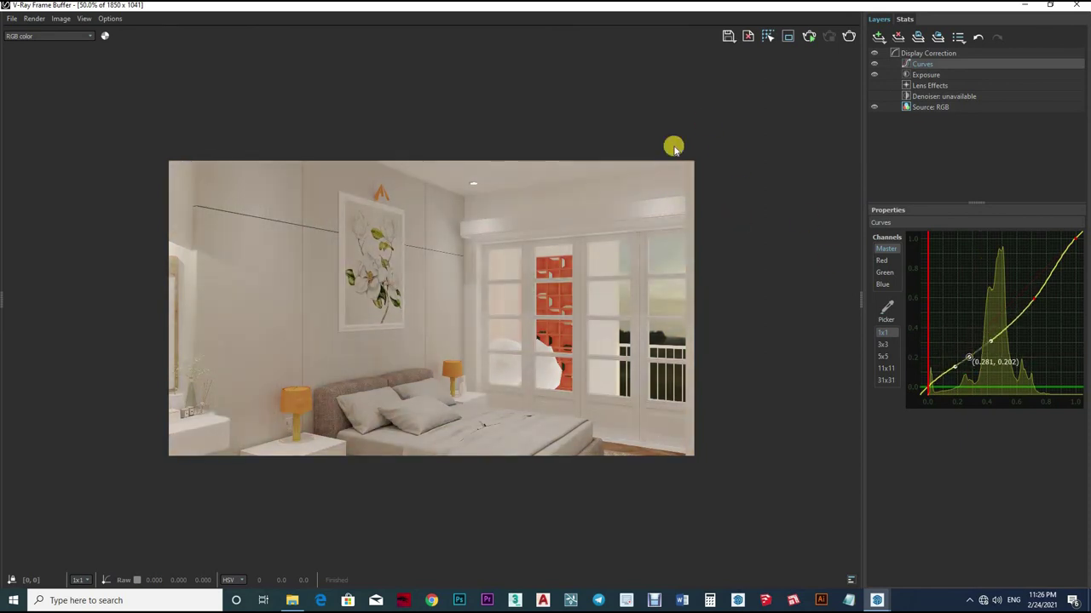
- Save the colour-corrected render as PNG '2' in the pic folder
key("ctrl+s")
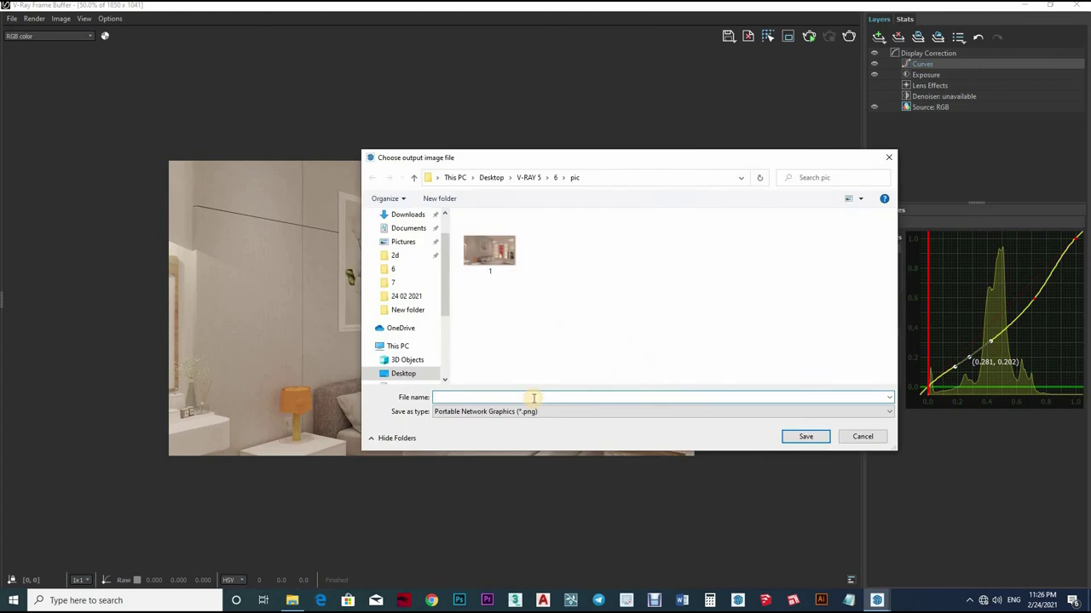
type("2")
left_click(799, 440)
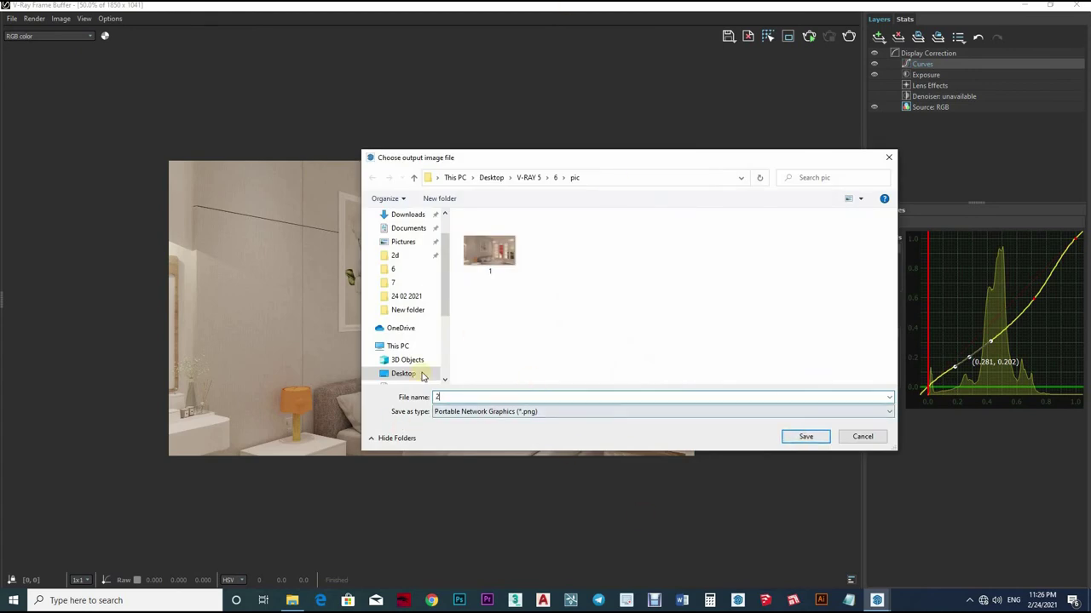